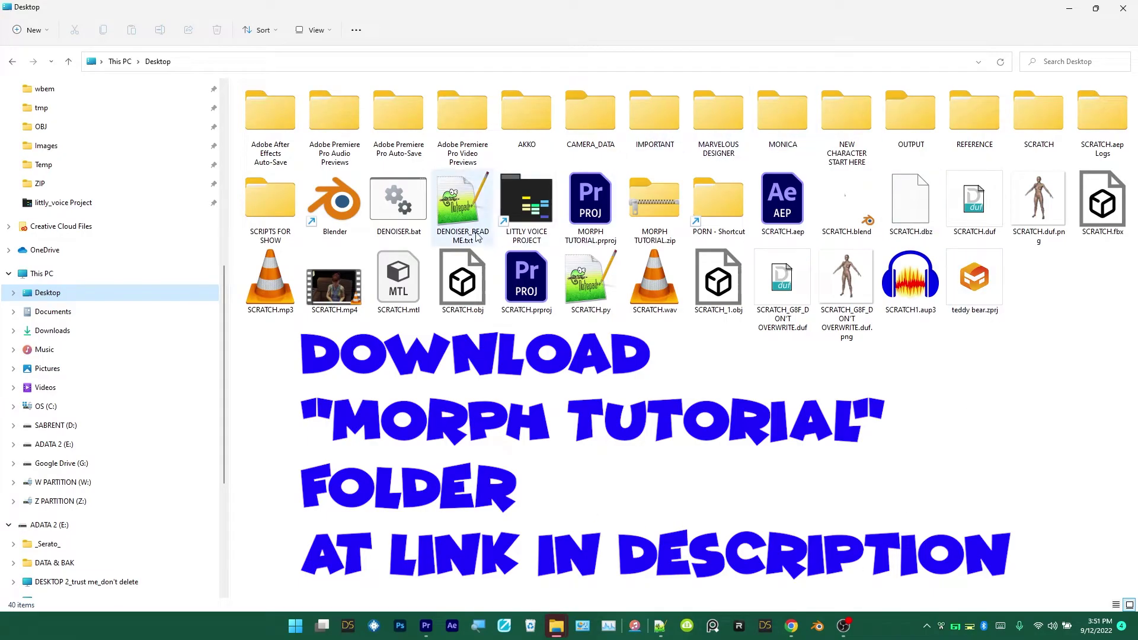
- Extract MORPH TUTORIAL.zip onto the Desktop
{"action": "right_click", "coordinate": [660, 197]}
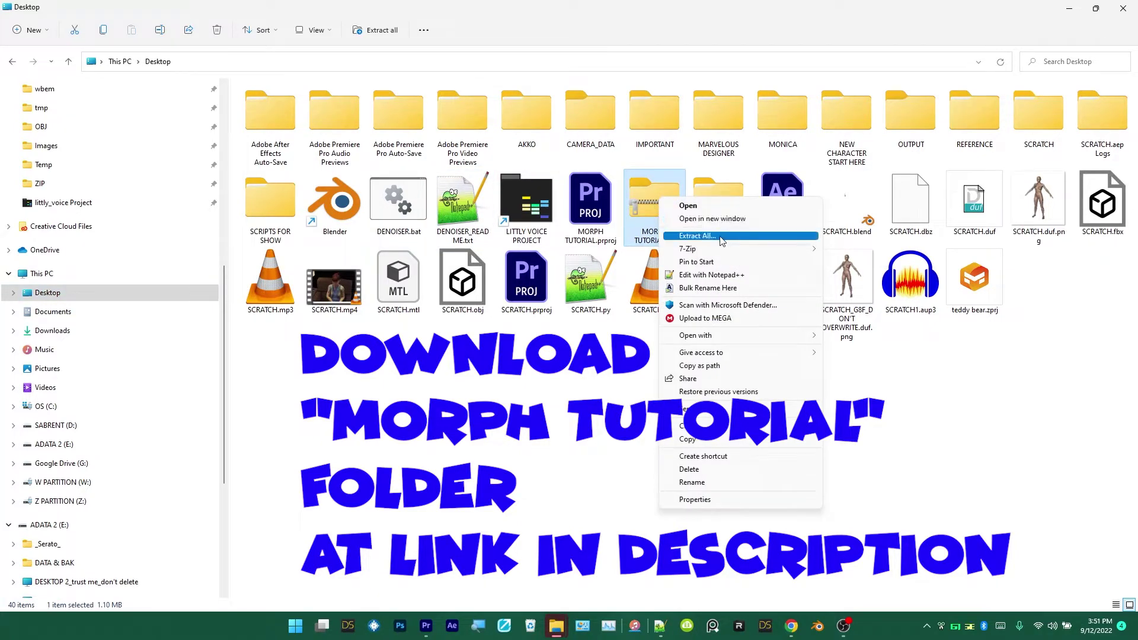
{"action": "left_click", "coordinate": [722, 237]}
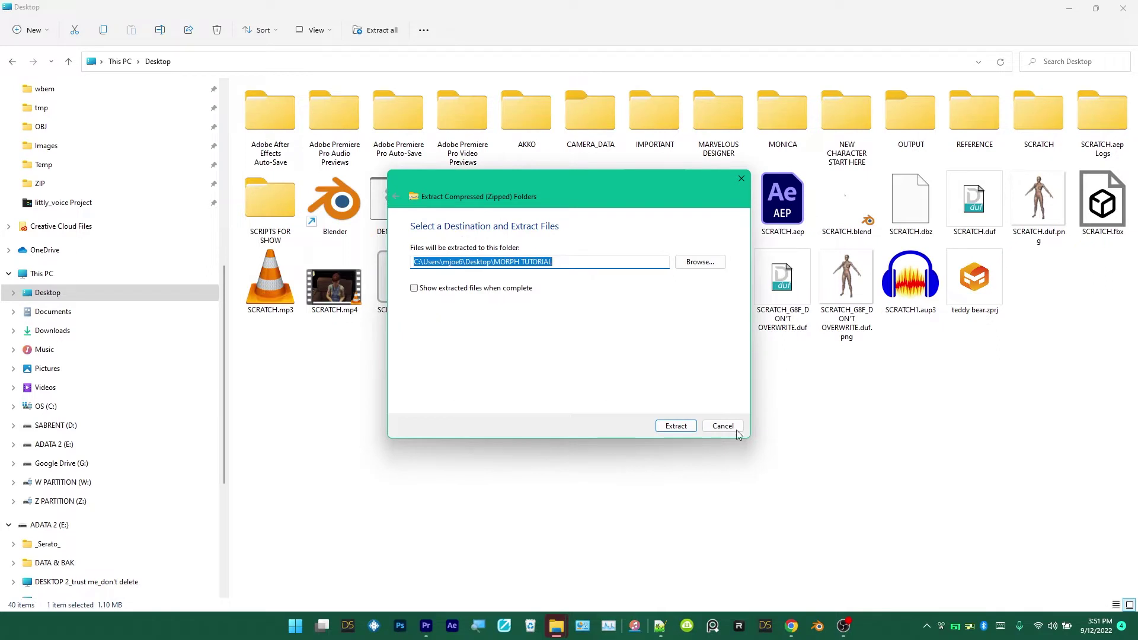
{"action": "left_click", "coordinate": [677, 427]}
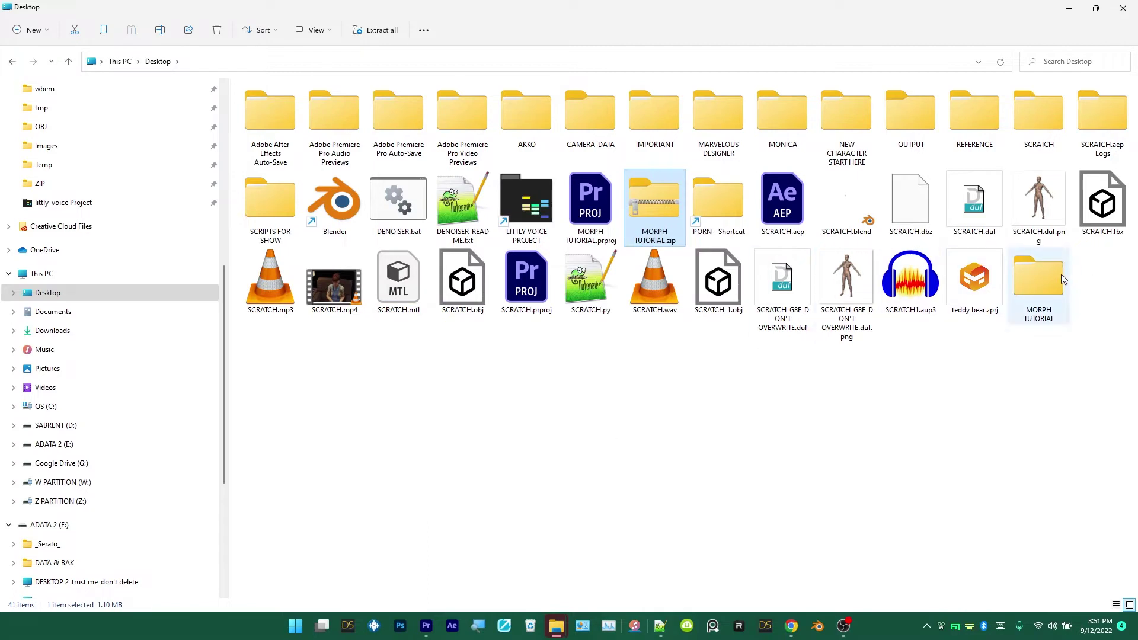
- Open the extracted MORPH TUTORIAL > MORPH TUTORIAL > Diffeomorphic folder
{"action": "double_click", "coordinate": [1054, 284]}
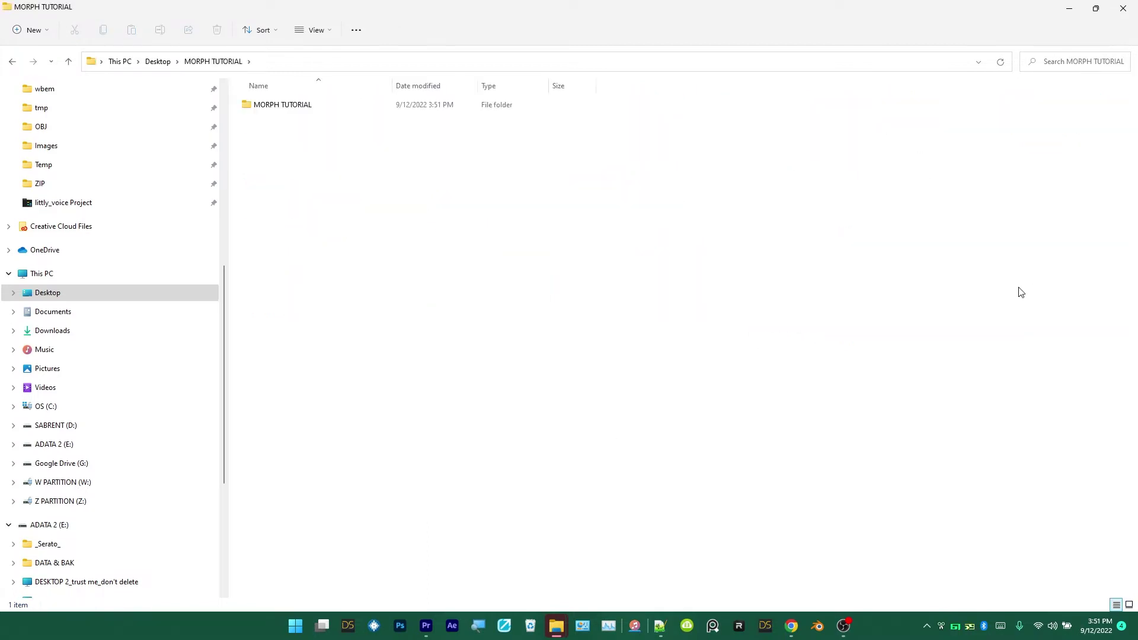
{"action": "double_click", "coordinate": [287, 105]}
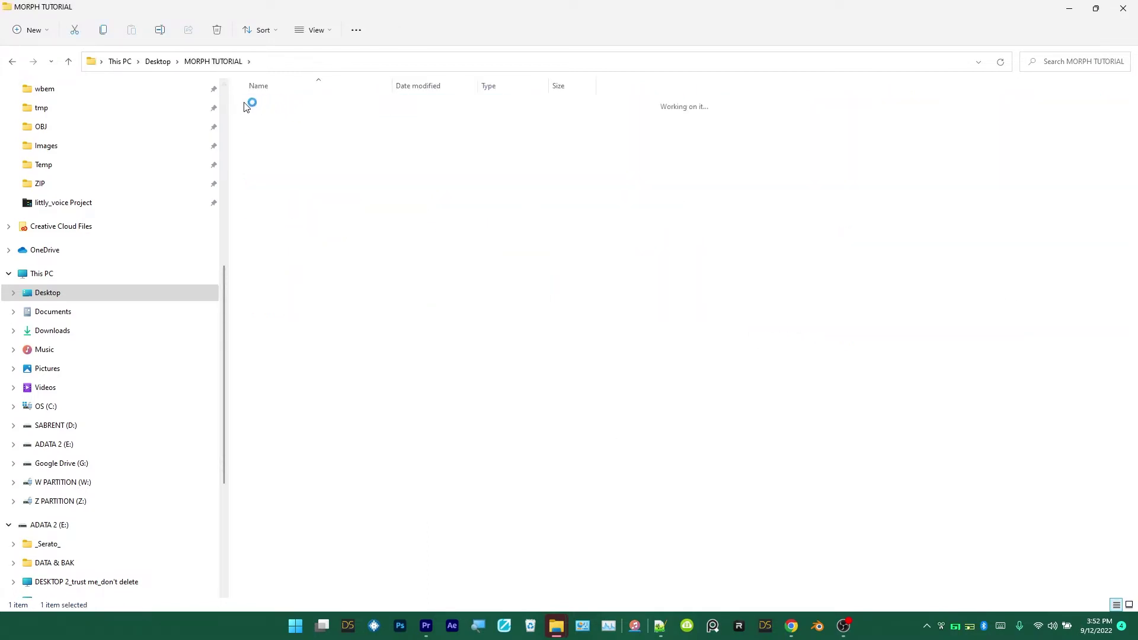
{"action": "double_click", "coordinate": [286, 111]}
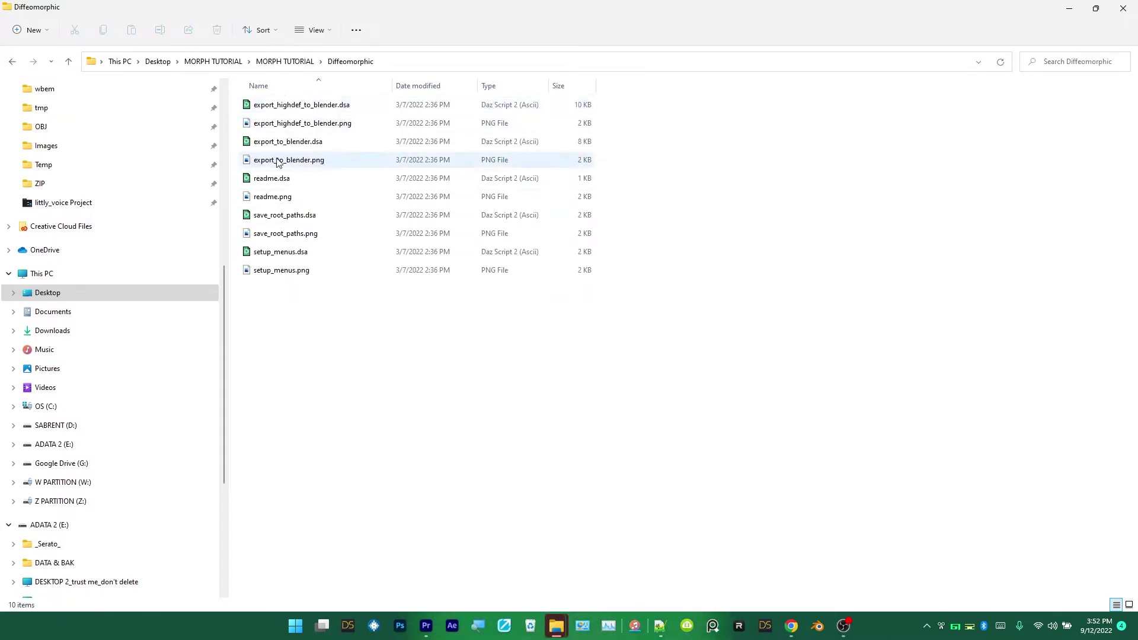
- Copy the Diffeomorphic folder into the PUBLIC DAZ LIBRARY Scripts folder
{"action": "left_click", "coordinate": [296, 63]}
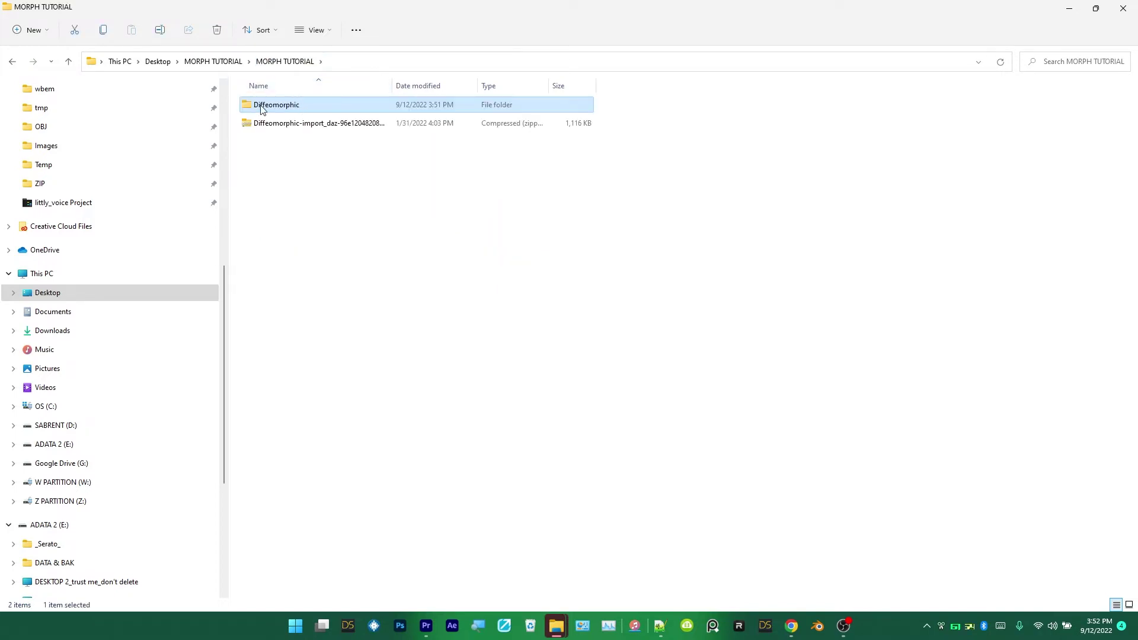
{"action": "right_click", "coordinate": [257, 109]}
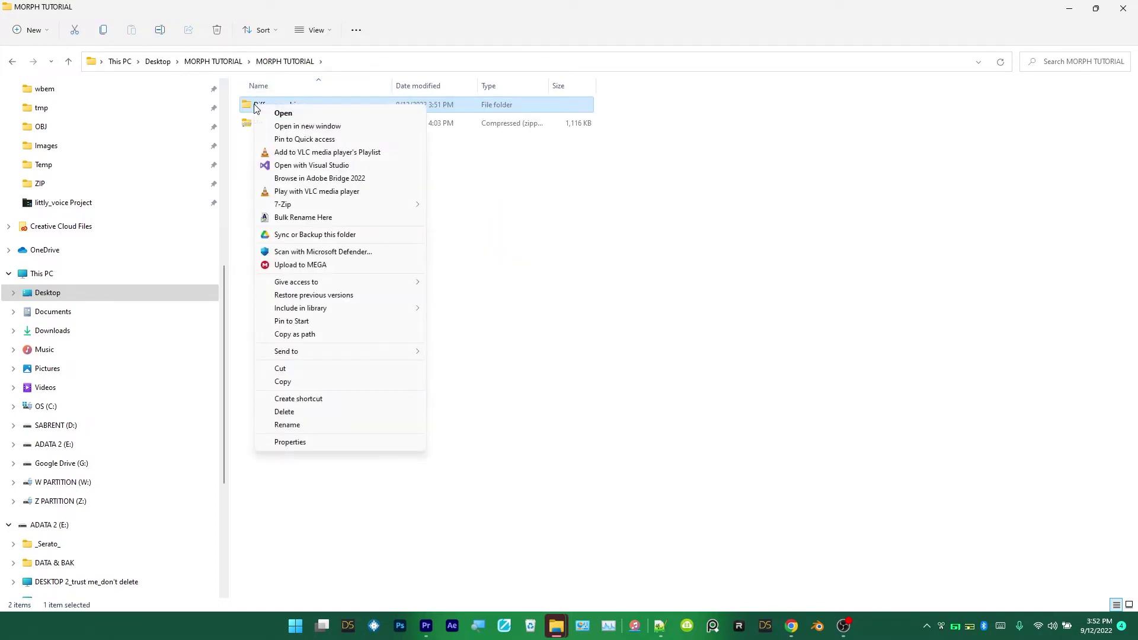
{"action": "left_click", "coordinate": [290, 382]}
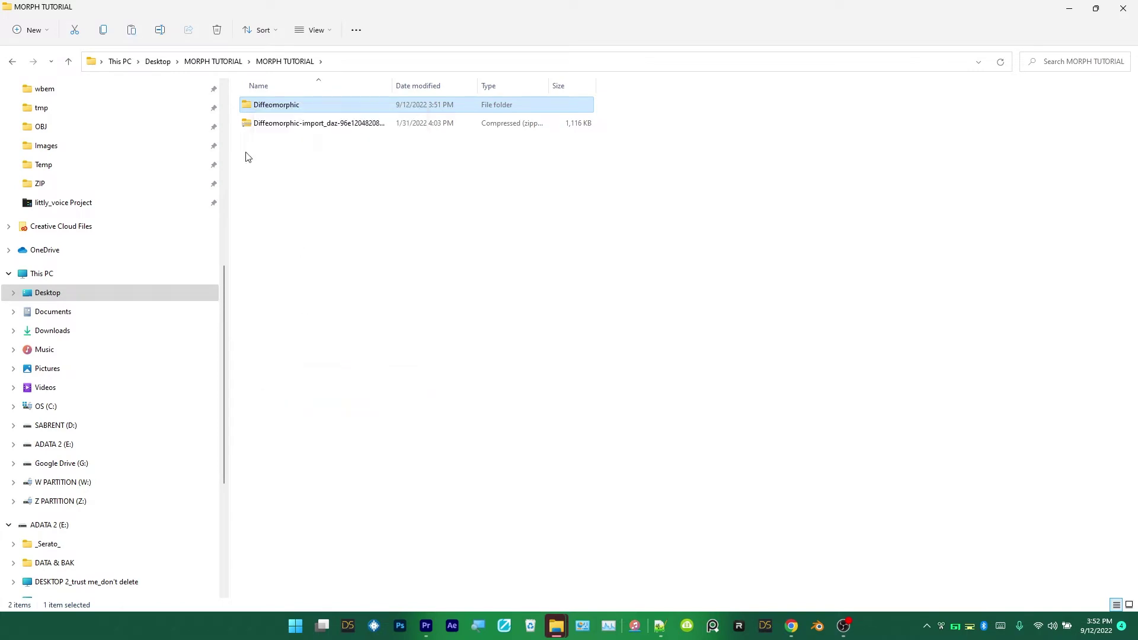
{"action": "scroll", "coordinate": [125, 165], "scroll_direction": "up", "scroll_amount": 7}
{"action": "scroll", "coordinate": [125, 162], "scroll_direction": "up", "scroll_amount": 1}
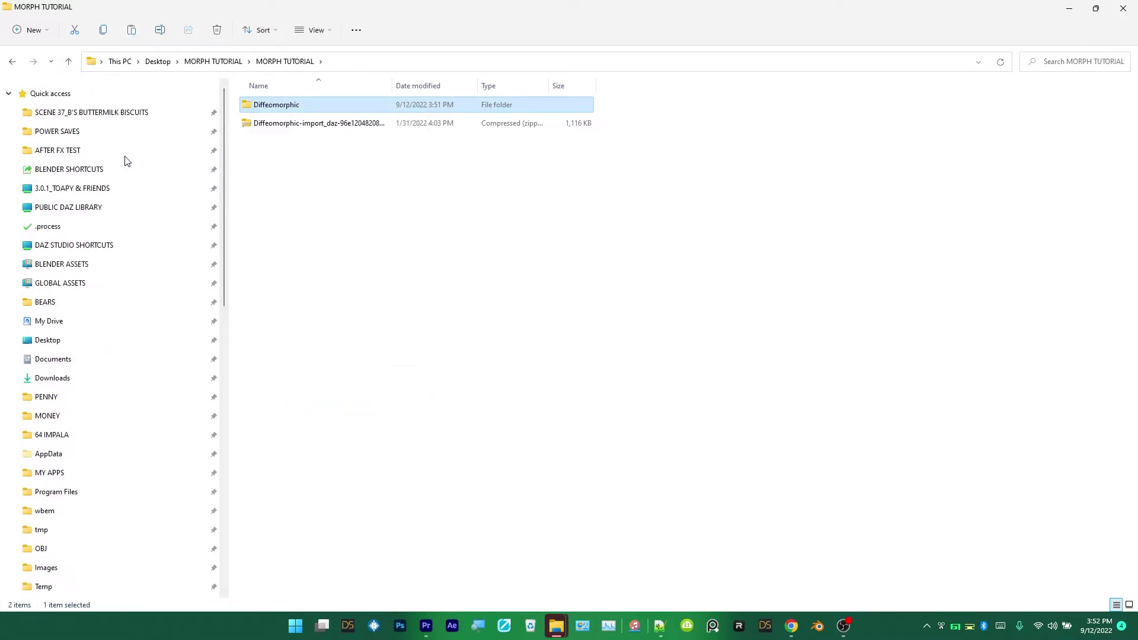
{"action": "left_click", "coordinate": [59, 208]}
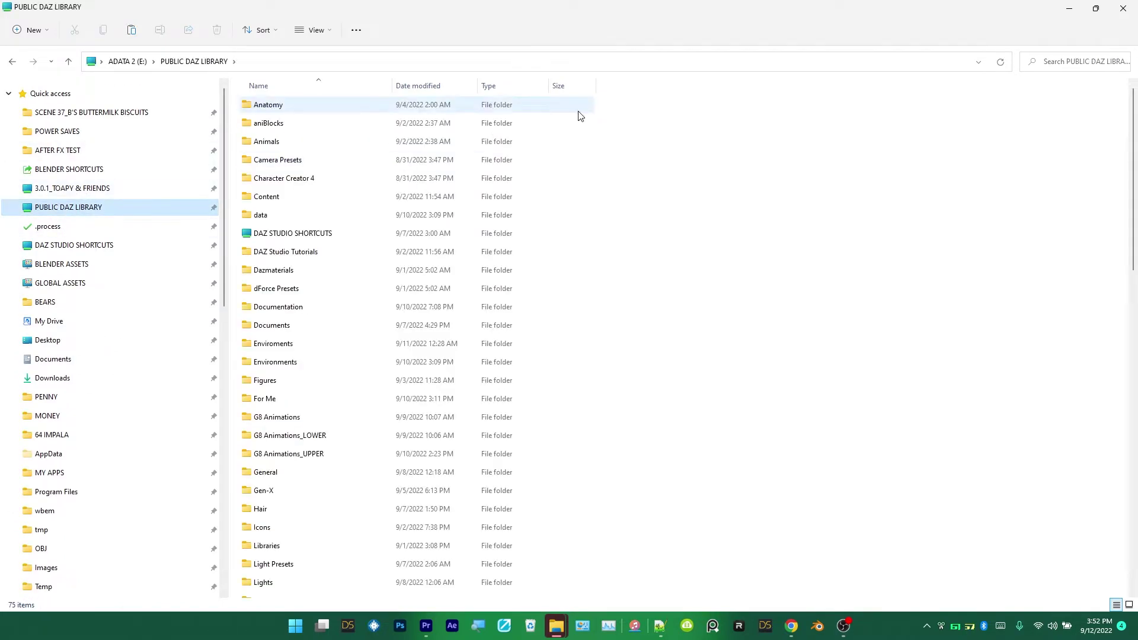
{"action": "scroll", "coordinate": [291, 440], "scroll_direction": "down", "scroll_amount": 13}
{"action": "double_click", "coordinate": [308, 391]}
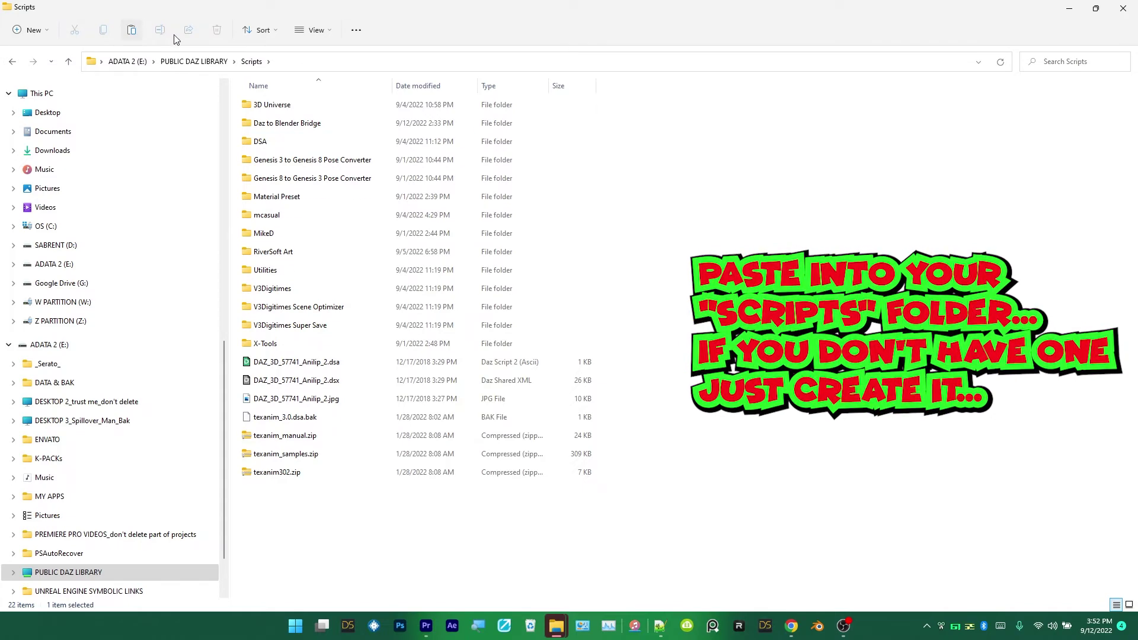
{"action": "left_click", "coordinate": [132, 29]}
- Go back to the inner MORPH TUTORIAL folder and select the Diffeomorphic import zip
{"action": "double_click", "coordinate": [397, 144]}
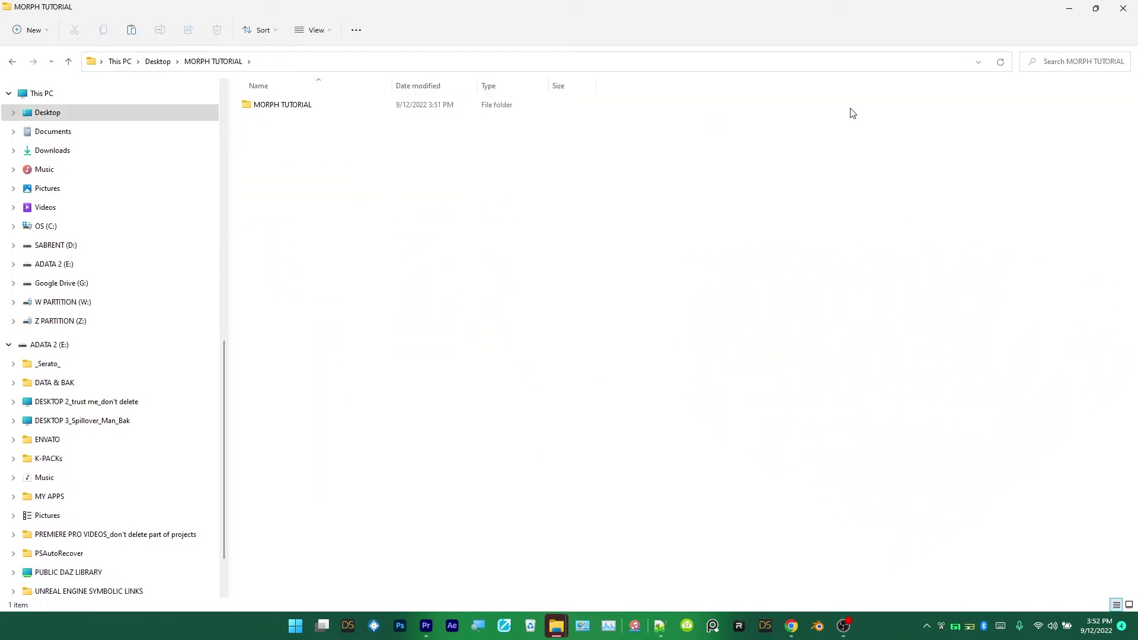
{"action": "double_click", "coordinate": [326, 105]}
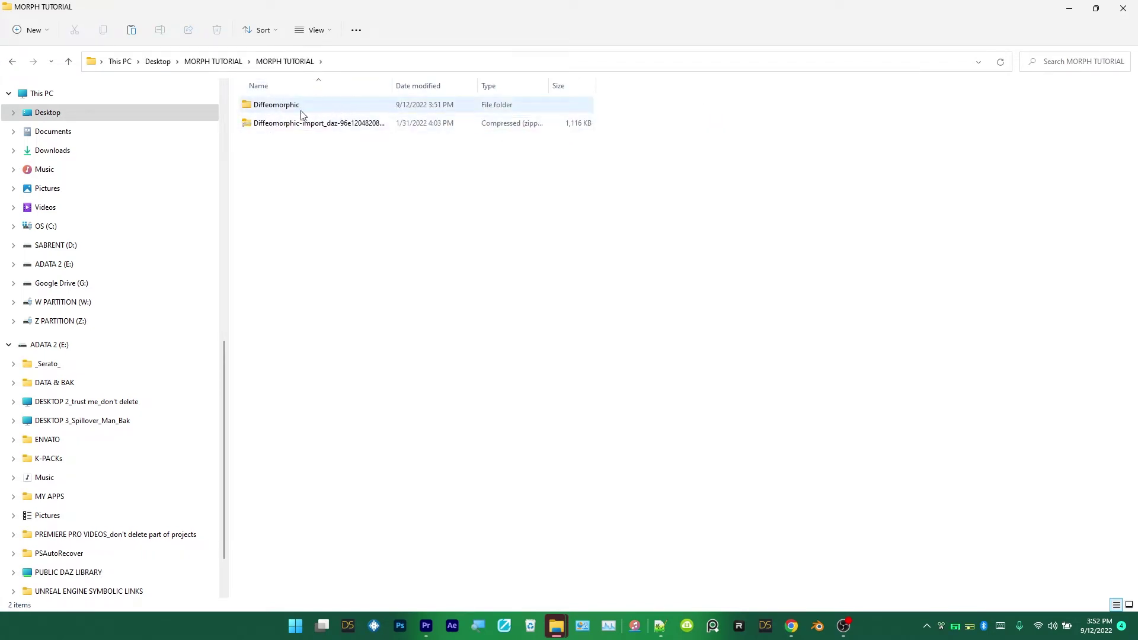
{"action": "left_click", "coordinate": [279, 128]}
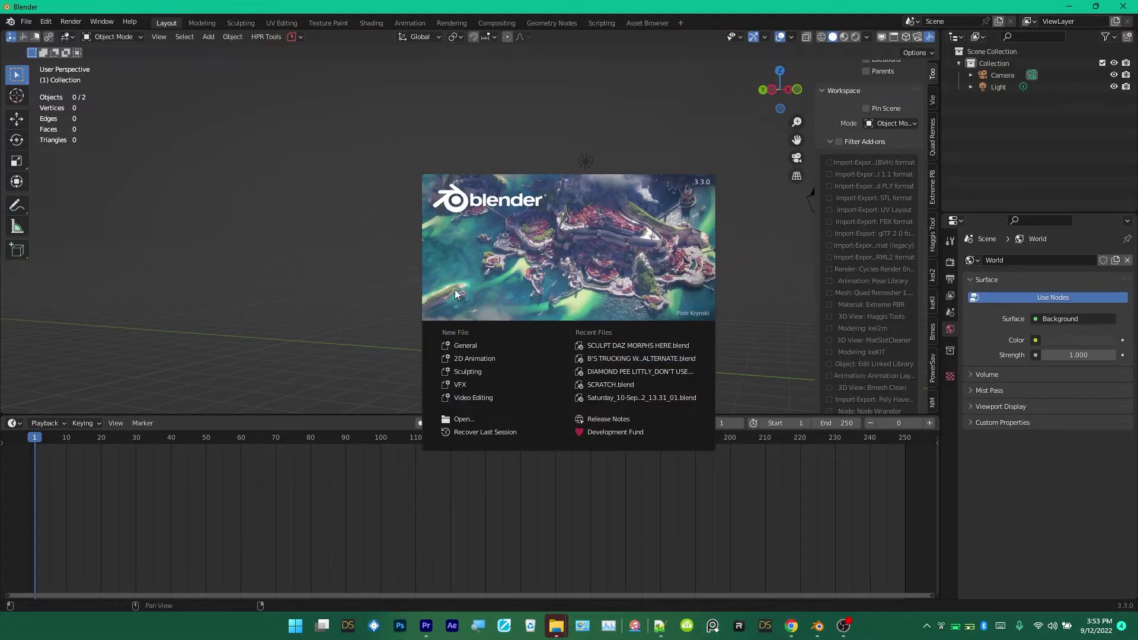
- Dismiss the Blender splash screen and open Preferences on the Add-ons section
{"action": "left_click", "coordinate": [282, 265]}
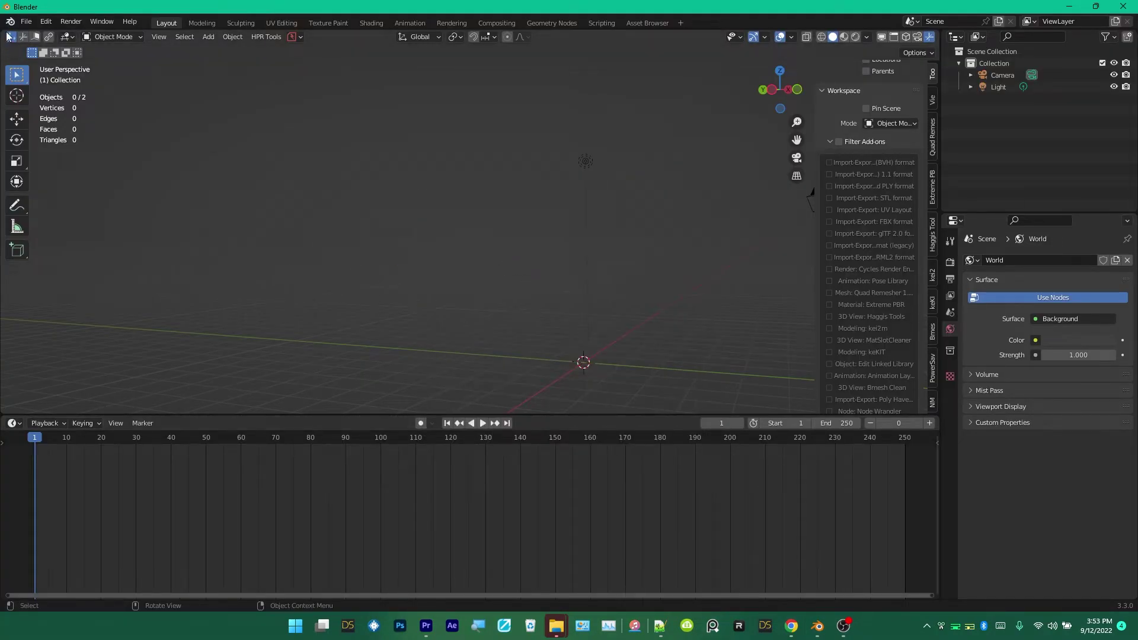
{"action": "left_click", "coordinate": [44, 24]}
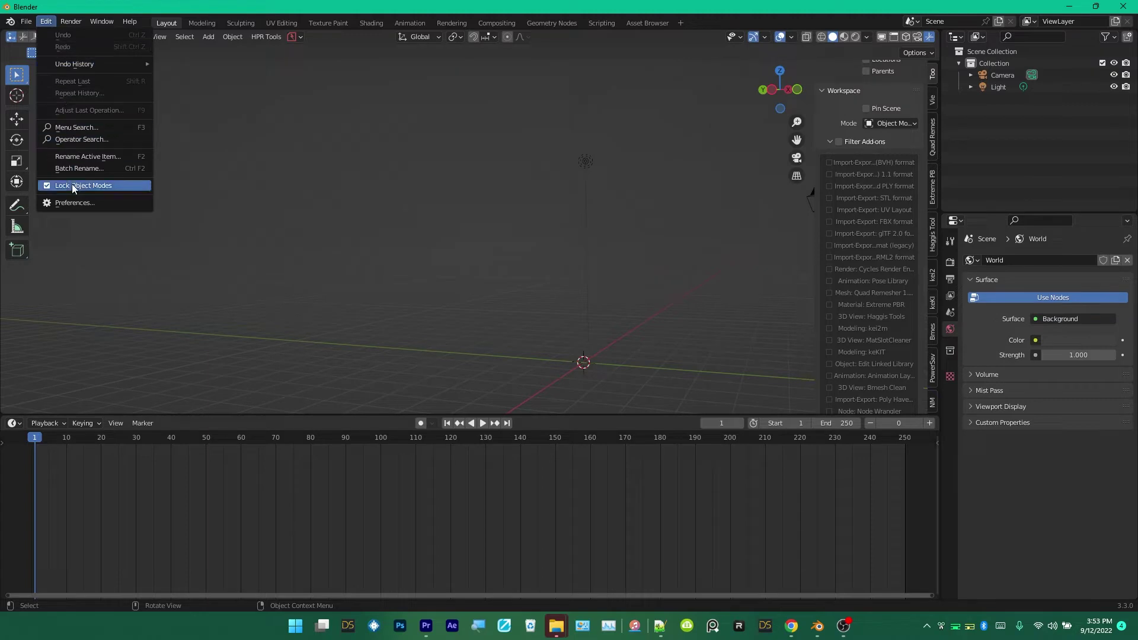
{"action": "left_click", "coordinate": [74, 201]}
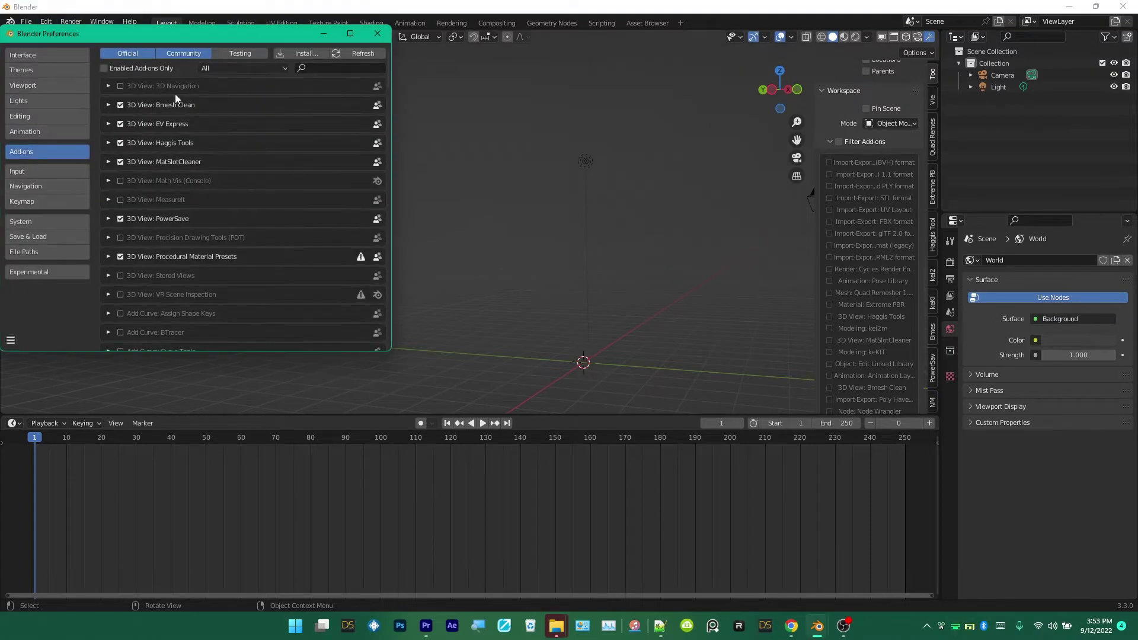
- Install Diffeomorphic-import_daz-96e120482084.zip from Desktop > MORPH TUTORIAL > MORPH TUTORIAL as an add-on
{"action": "left_click", "coordinate": [314, 54]}
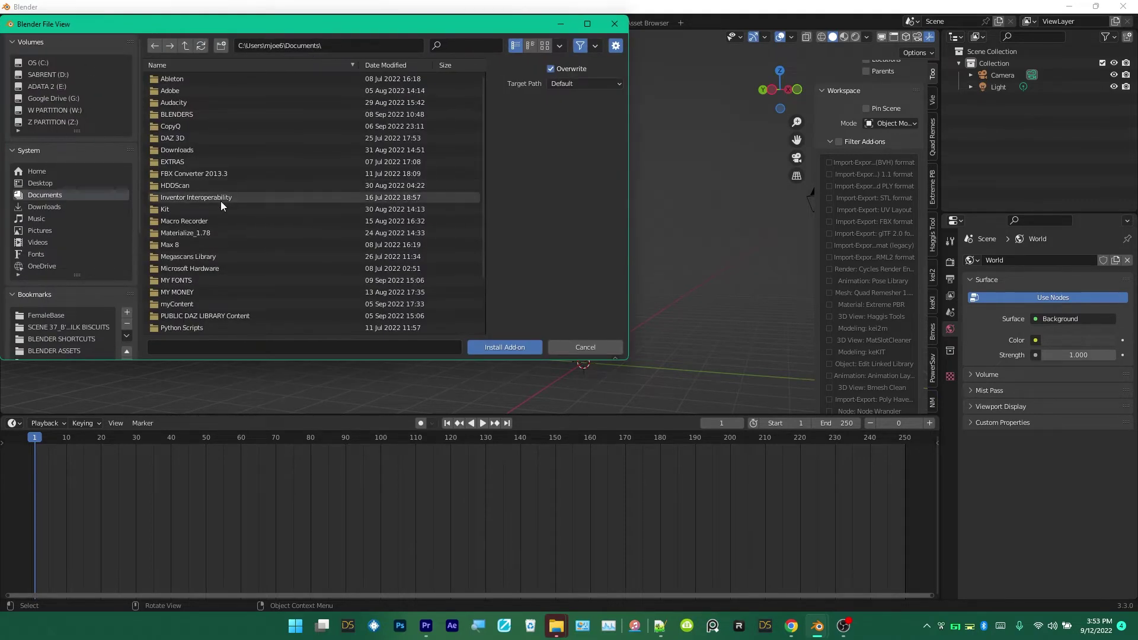
{"action": "left_click", "coordinate": [34, 183]}
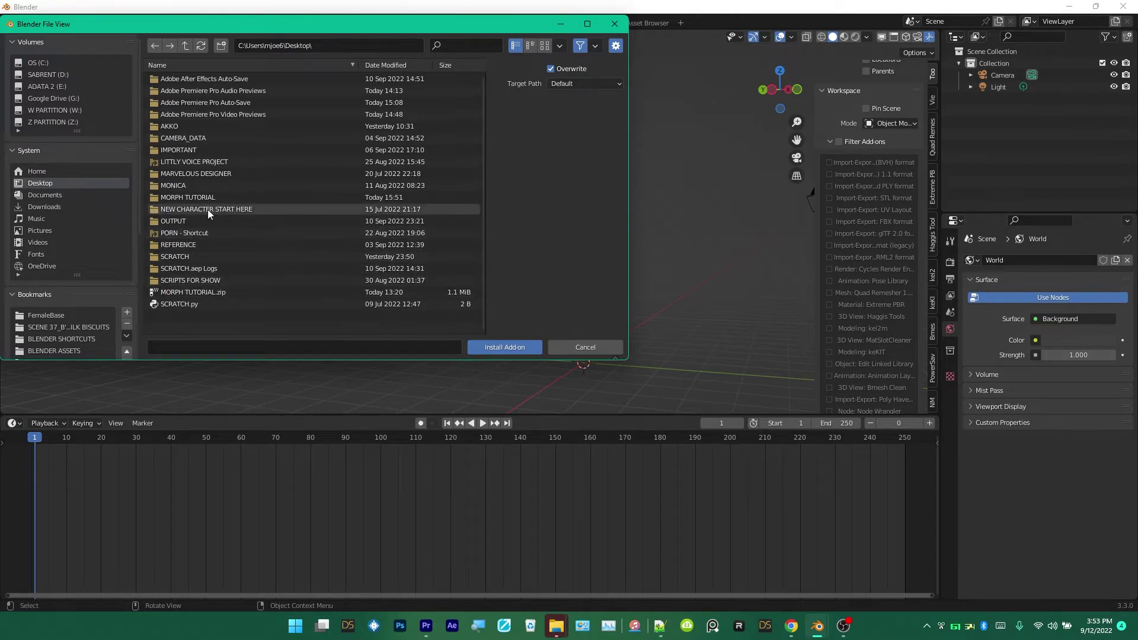
{"action": "left_click", "coordinate": [179, 198]}
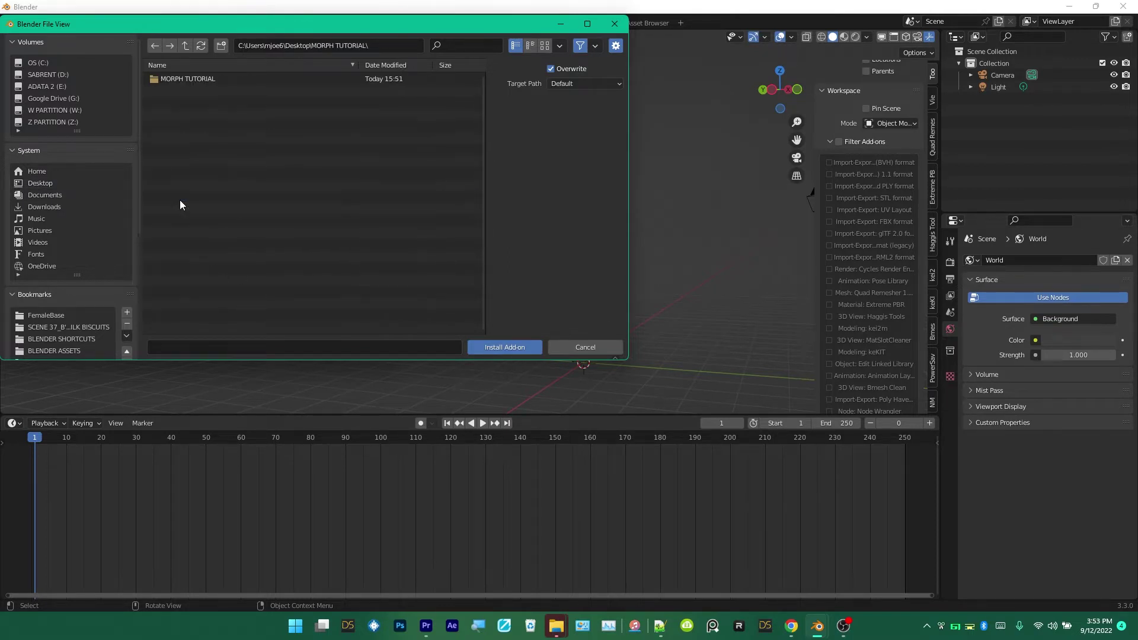
{"action": "left_click", "coordinate": [216, 77]}
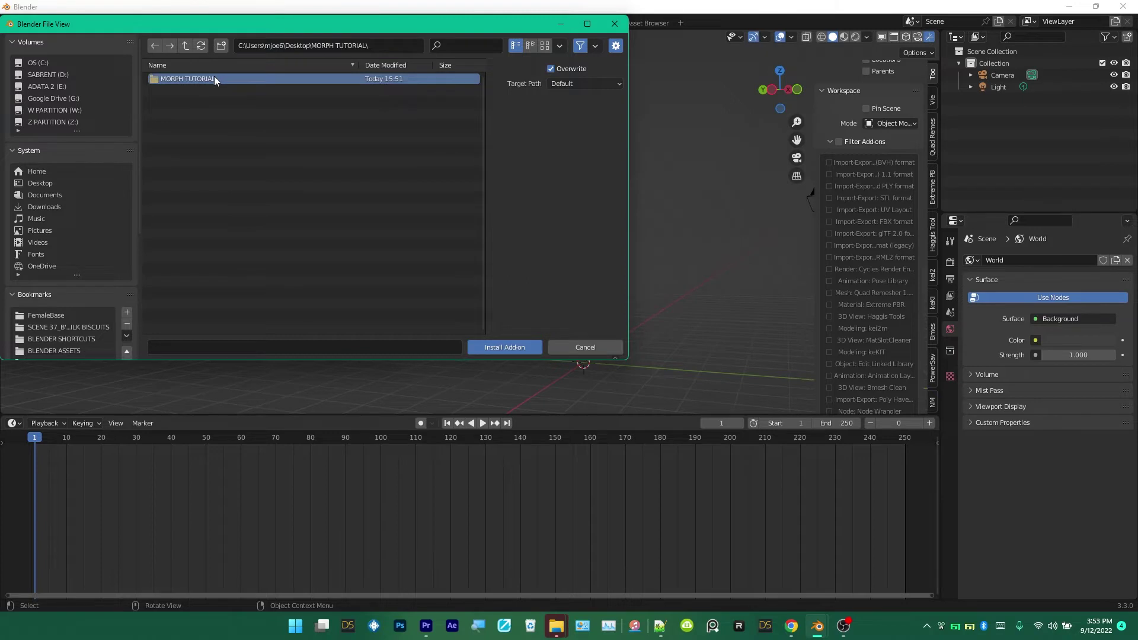
{"action": "left_click", "coordinate": [215, 80]}
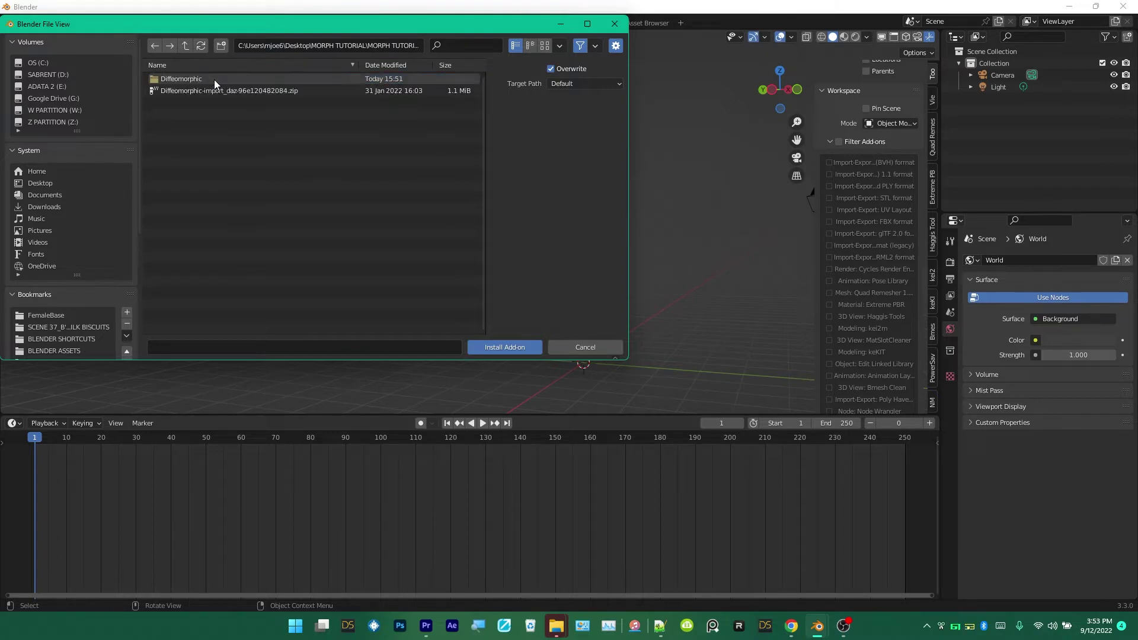
{"action": "left_click", "coordinate": [164, 91]}
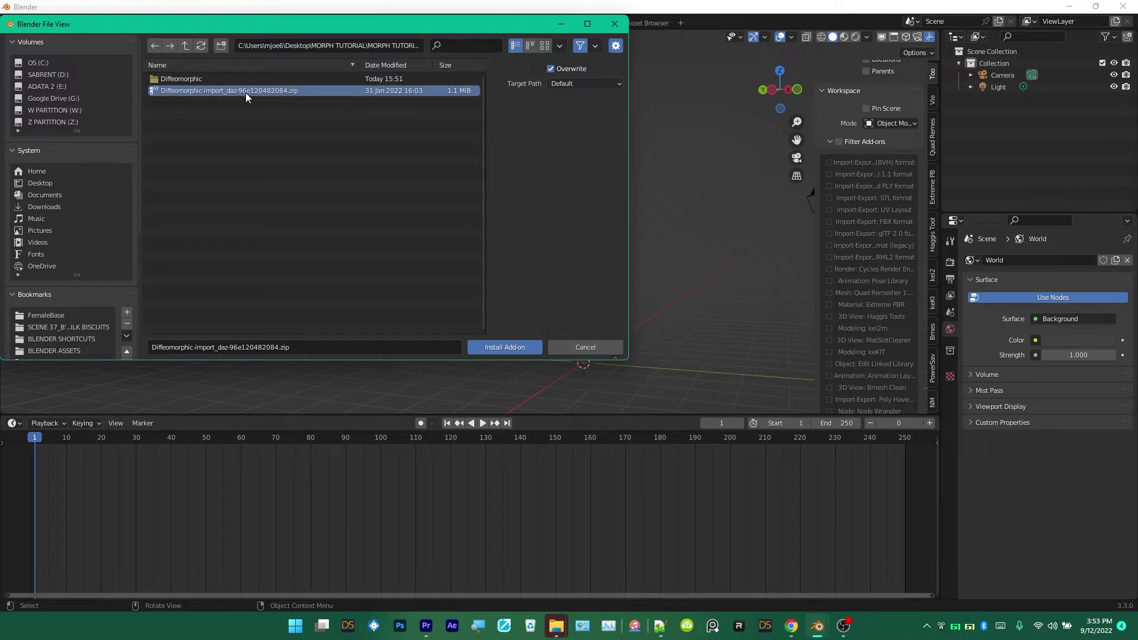
{"action": "left_click", "coordinate": [482, 347]}
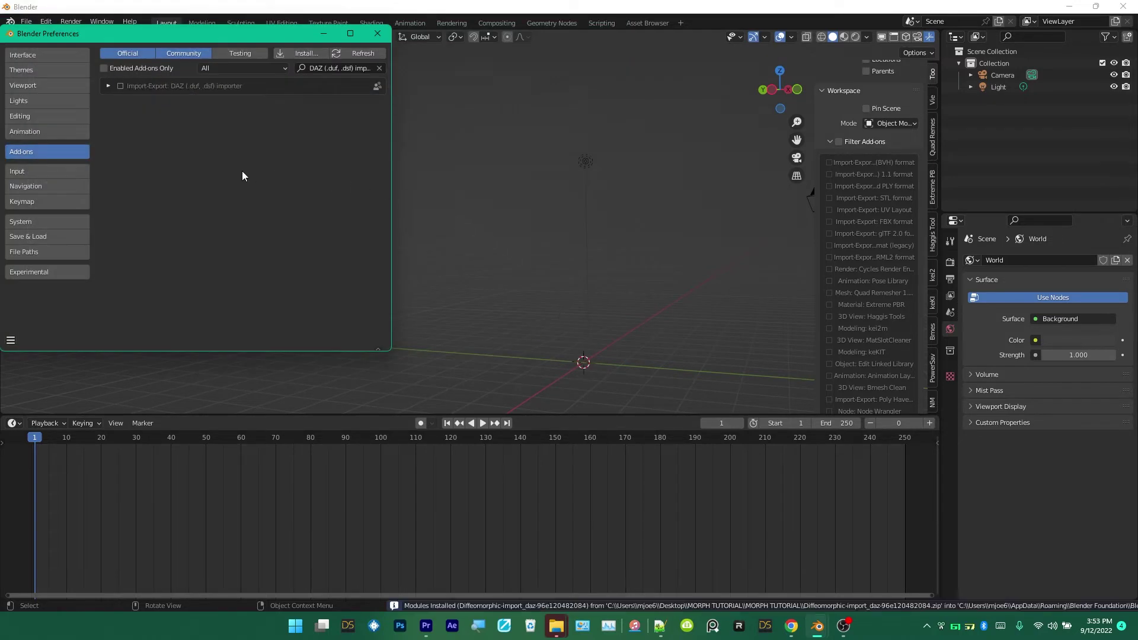
- Enable the DAZ (.duf, .dsf) importer, save preferences, and show the DAZ Importer sidebar tab
{"action": "left_click", "coordinate": [121, 86]}
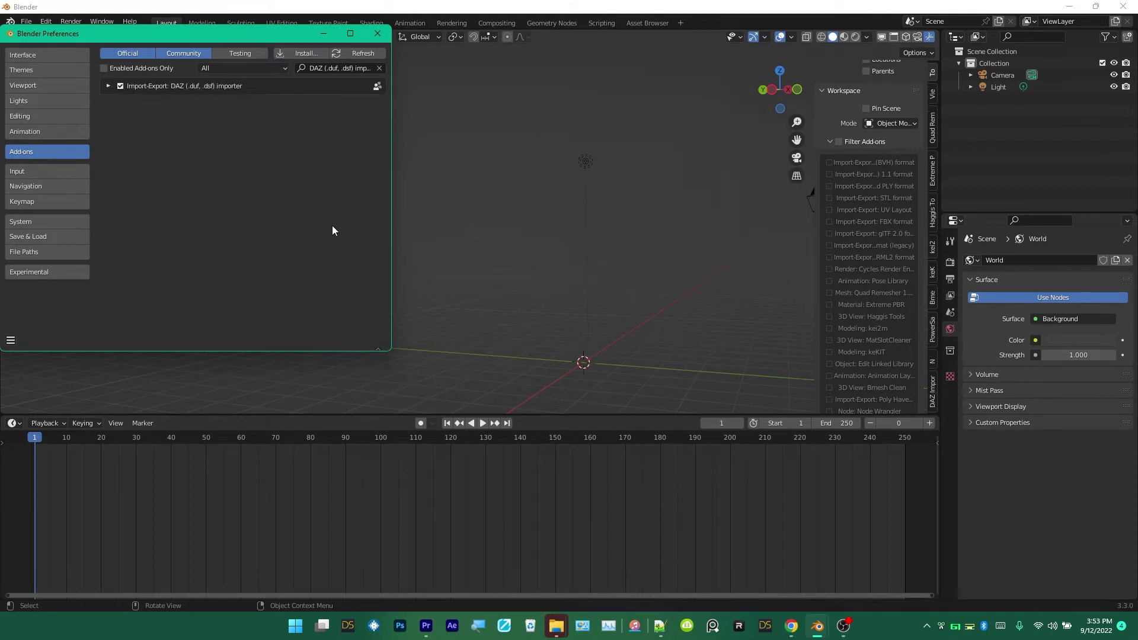
{"action": "left_click", "coordinate": [21, 343]}
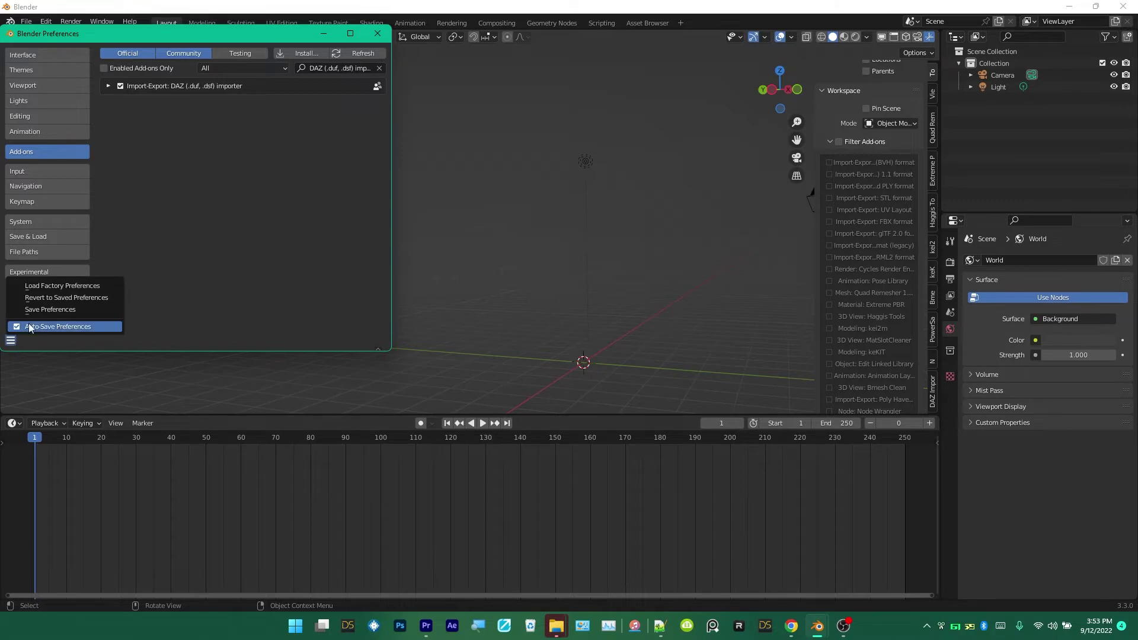
{"action": "left_click", "coordinate": [35, 308]}
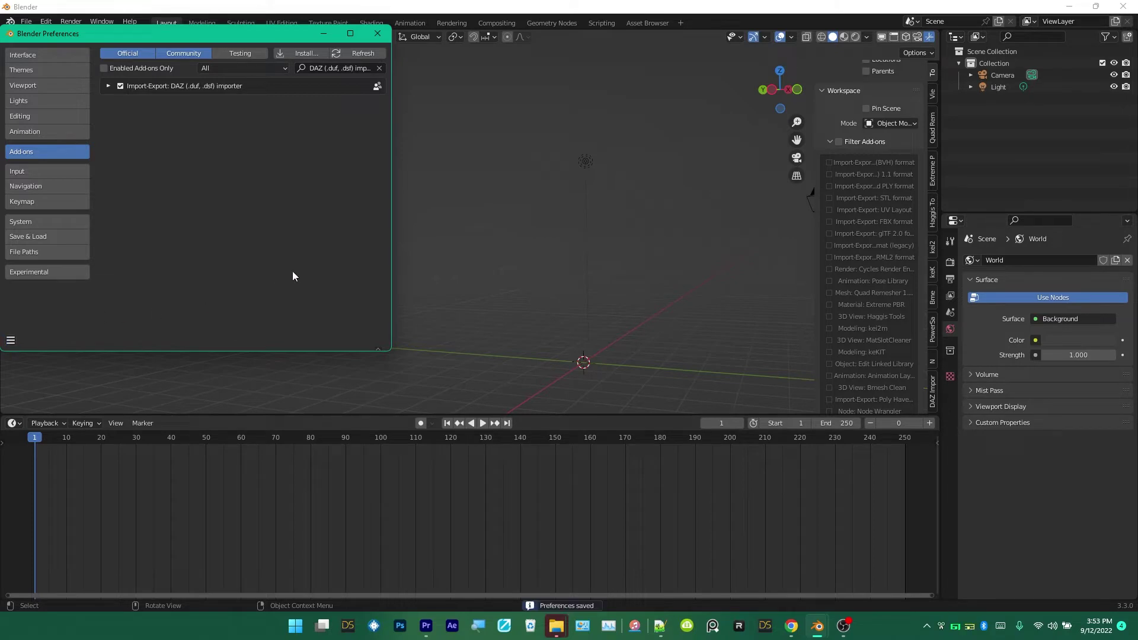
{"action": "left_click", "coordinate": [378, 34]}
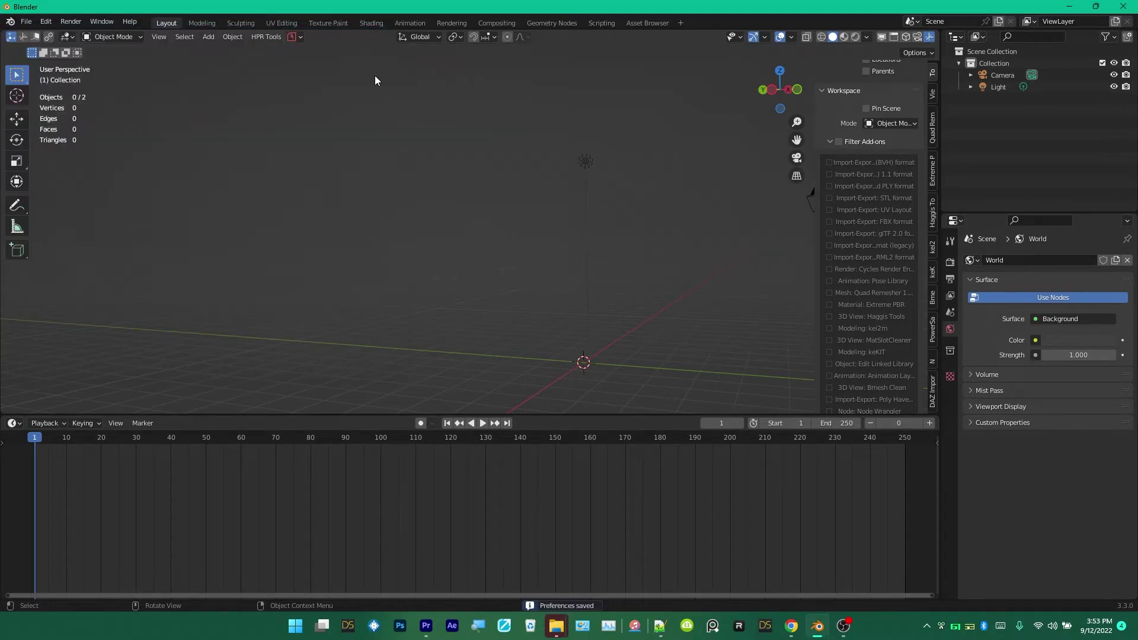
{"action": "left_click", "coordinate": [932, 388]}
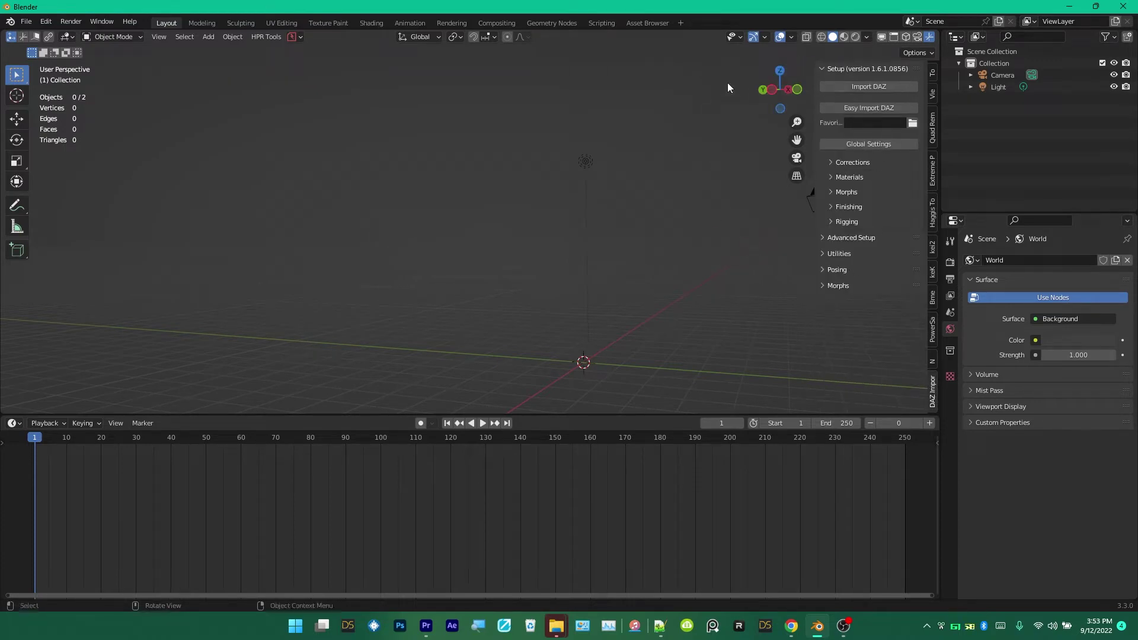
- Switch to DAZ Studio from the Windows taskbar
{"action": "left_click", "coordinate": [766, 629]}
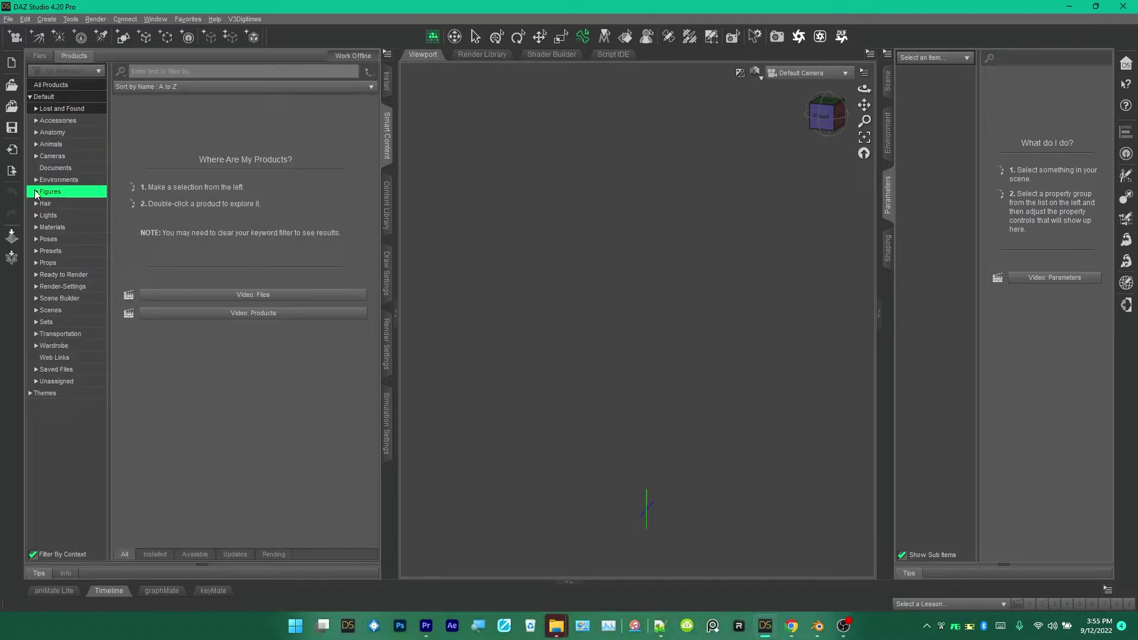
- Load Genesis 8 Basic Female from Genesis 8 Starter Essentials > Figures in Smart Content
{"action": "left_click", "coordinate": [36, 192]}
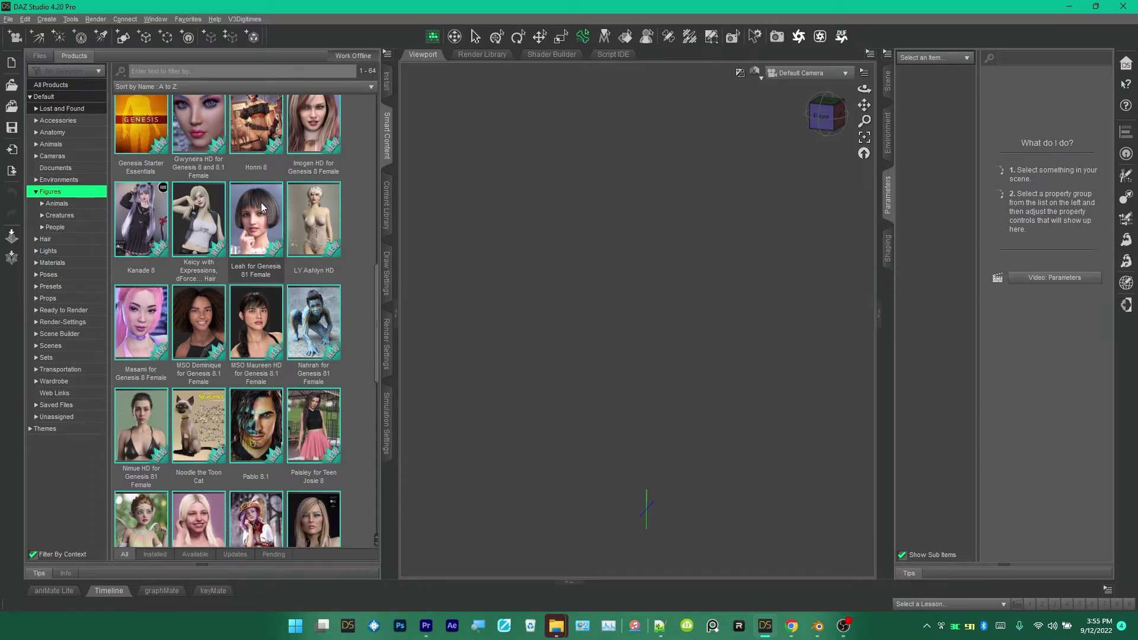
{"action": "scroll", "coordinate": [262, 205], "scroll_direction": "up", "scroll_amount": 3}
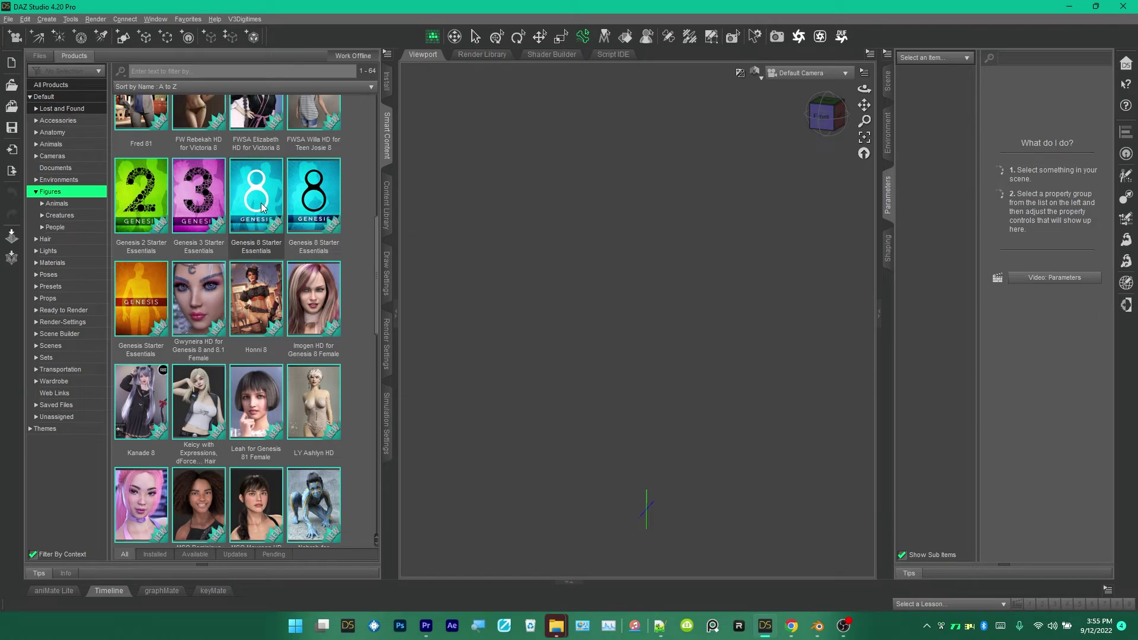
{"action": "double_click", "coordinate": [262, 207]}
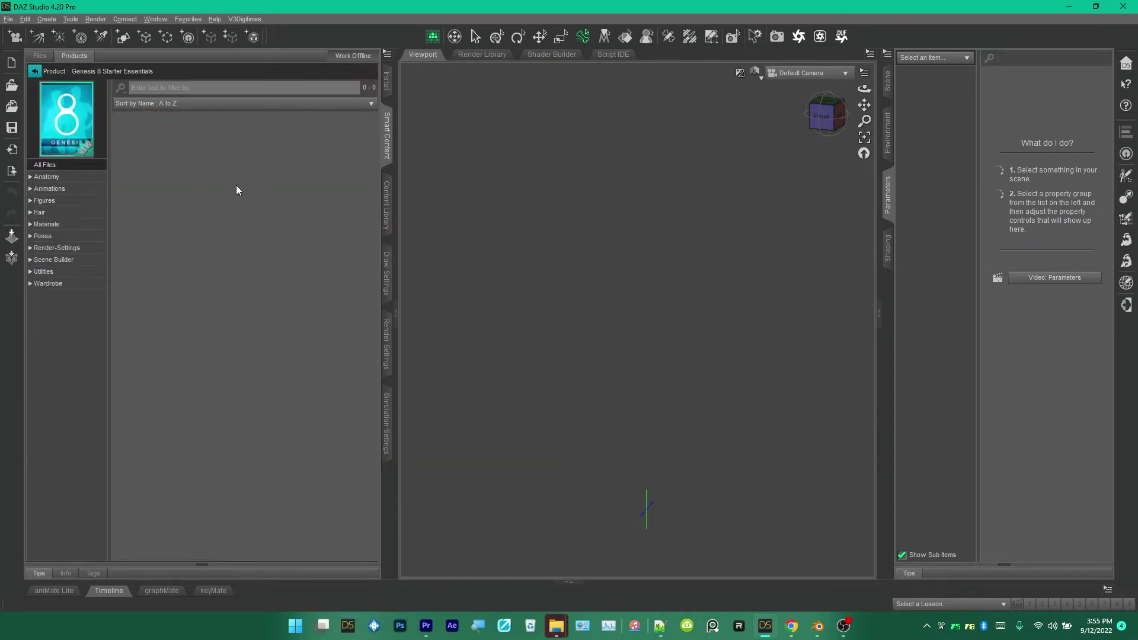
{"action": "left_click", "coordinate": [37, 201]}
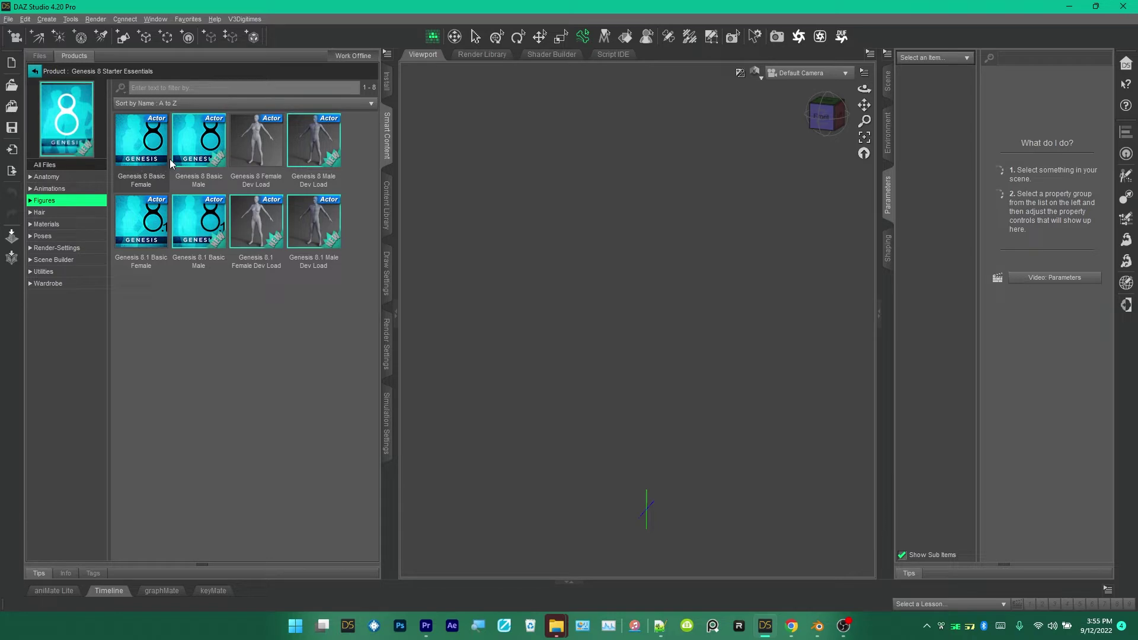
{"action": "double_click", "coordinate": [141, 167]}
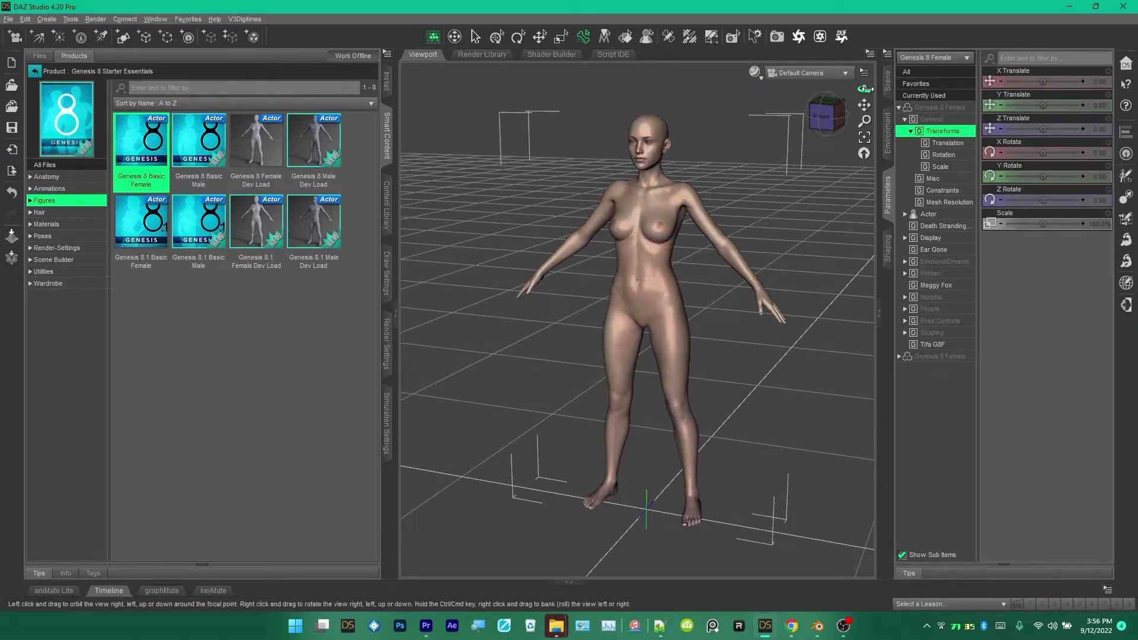
- Delete the Genesis 8 Female Eyelashes node from the figure in the Scene pane
{"action": "left_click", "coordinate": [889, 80]}
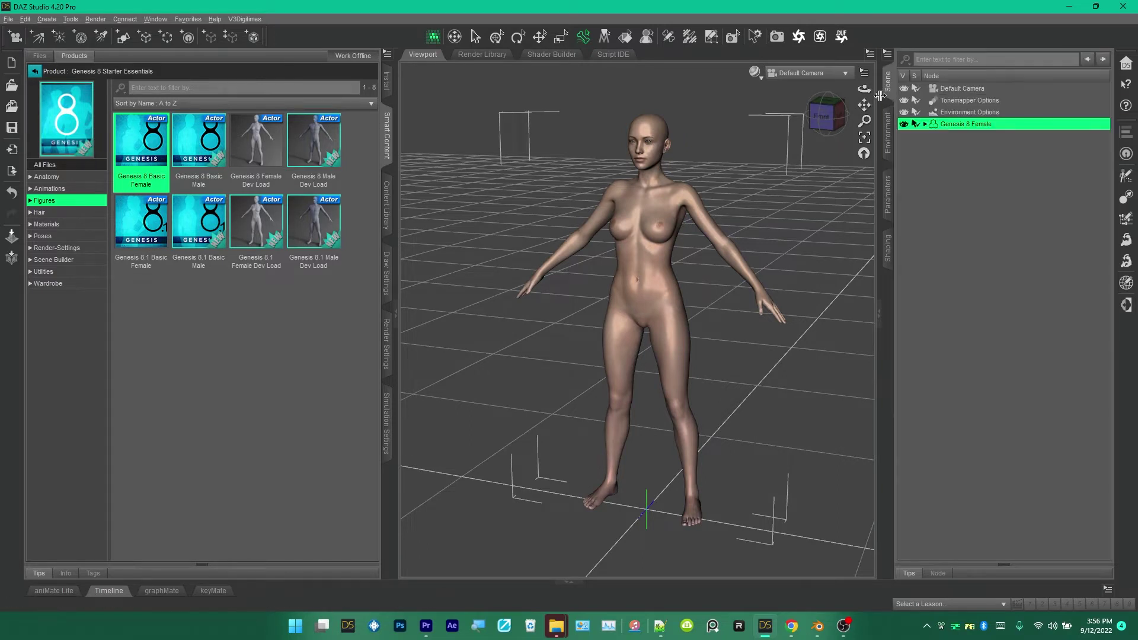
{"action": "left_click", "coordinate": [926, 125]}
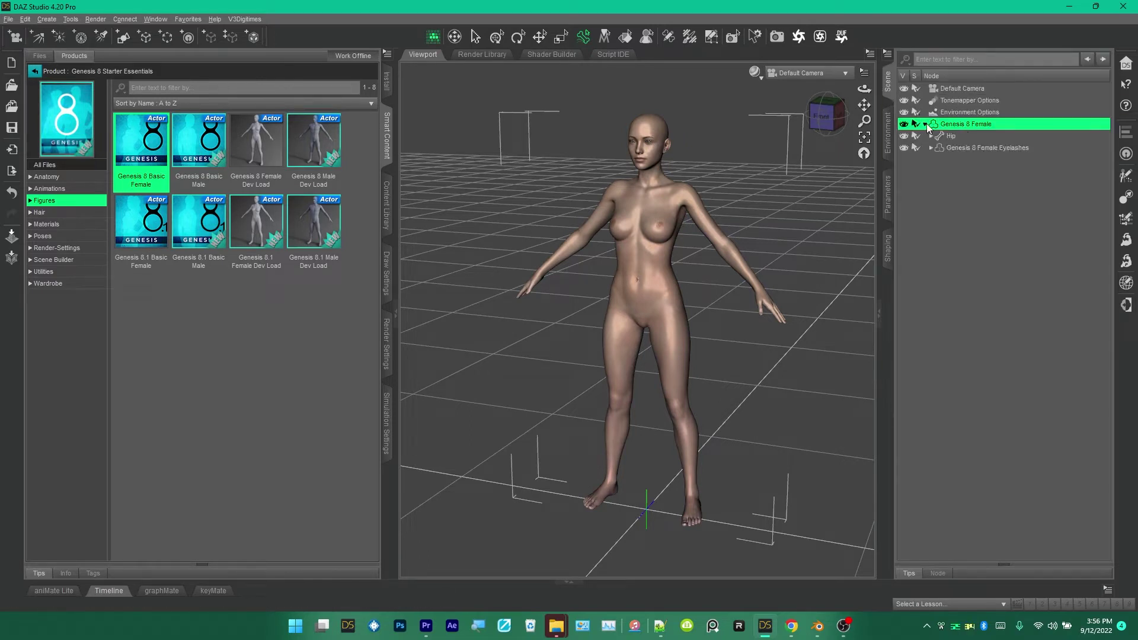
{"action": "left_click", "coordinate": [957, 149]}
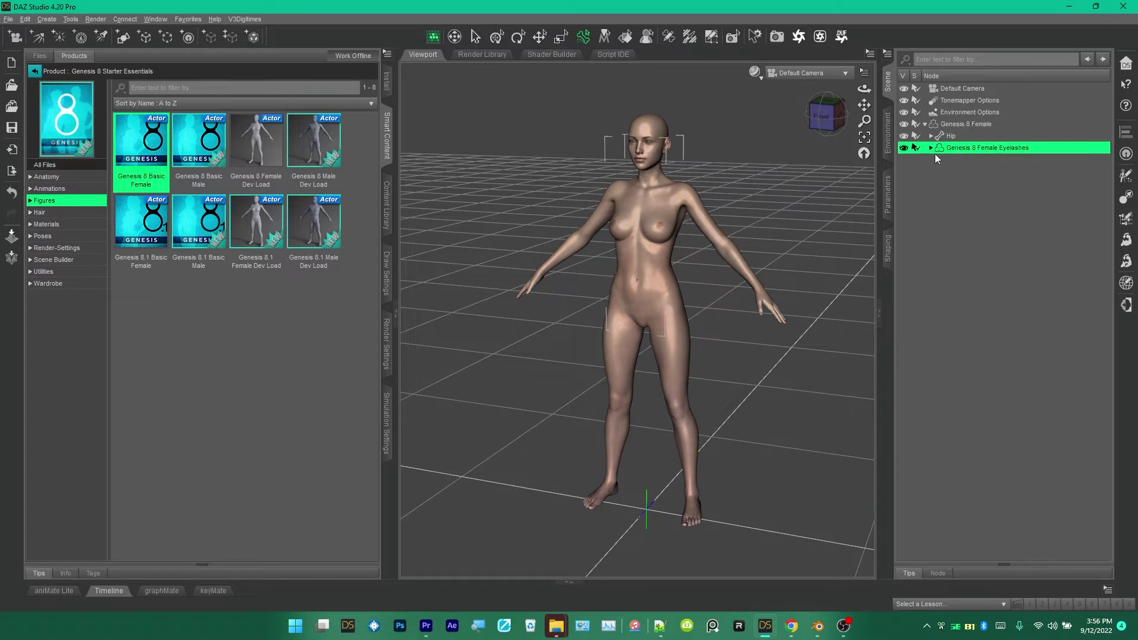
{"action": "right_click", "coordinate": [977, 148]}
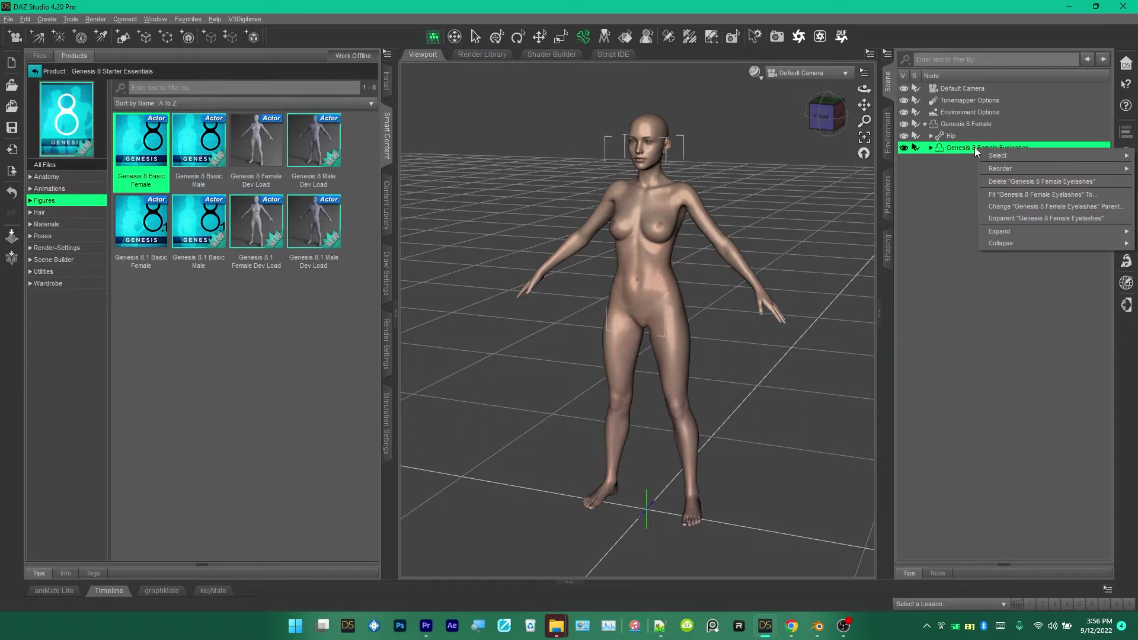
{"action": "left_click", "coordinate": [1029, 183]}
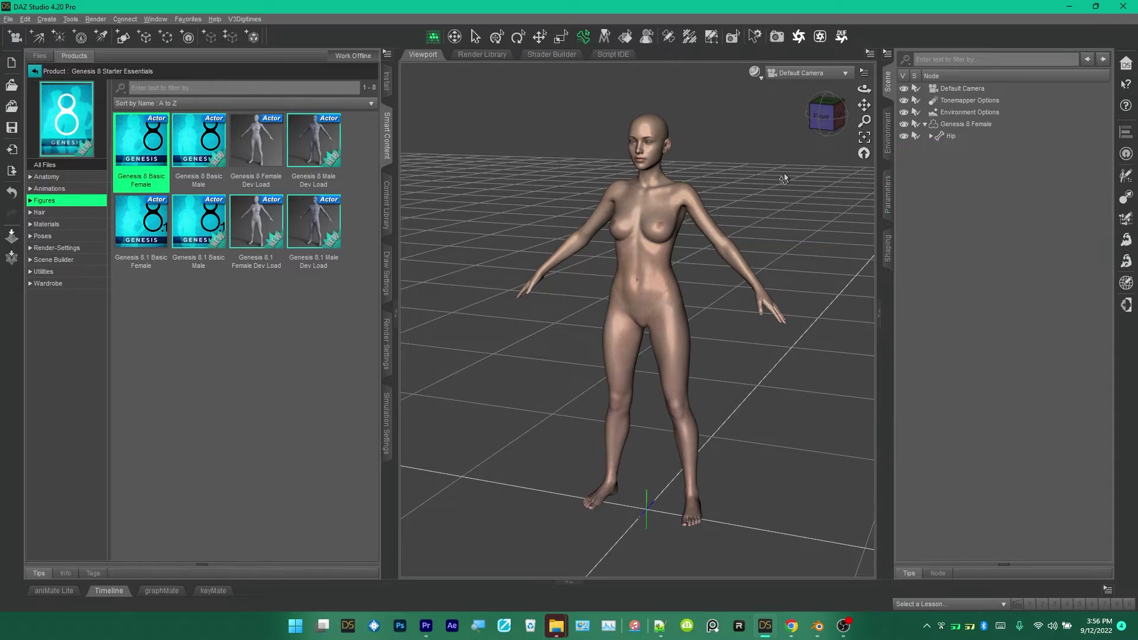
{"action": "left_click", "coordinate": [973, 126]}
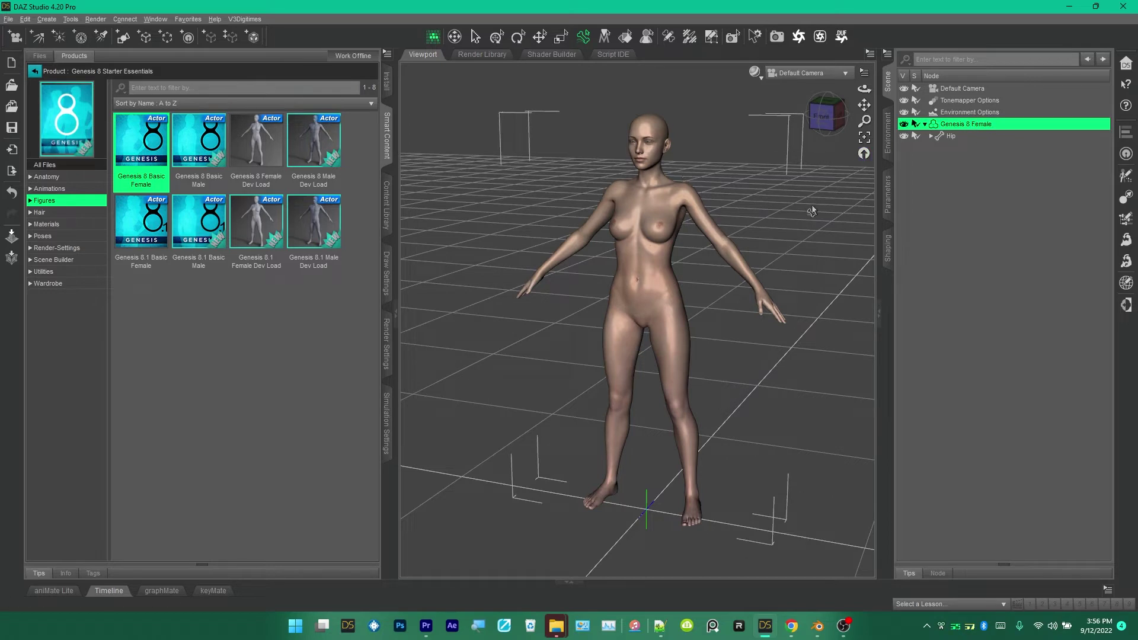
- Set Genesis 8 Female's Mesh Resolution Level to Base and SubDivision Level to 0
{"action": "left_click", "coordinate": [890, 199]}
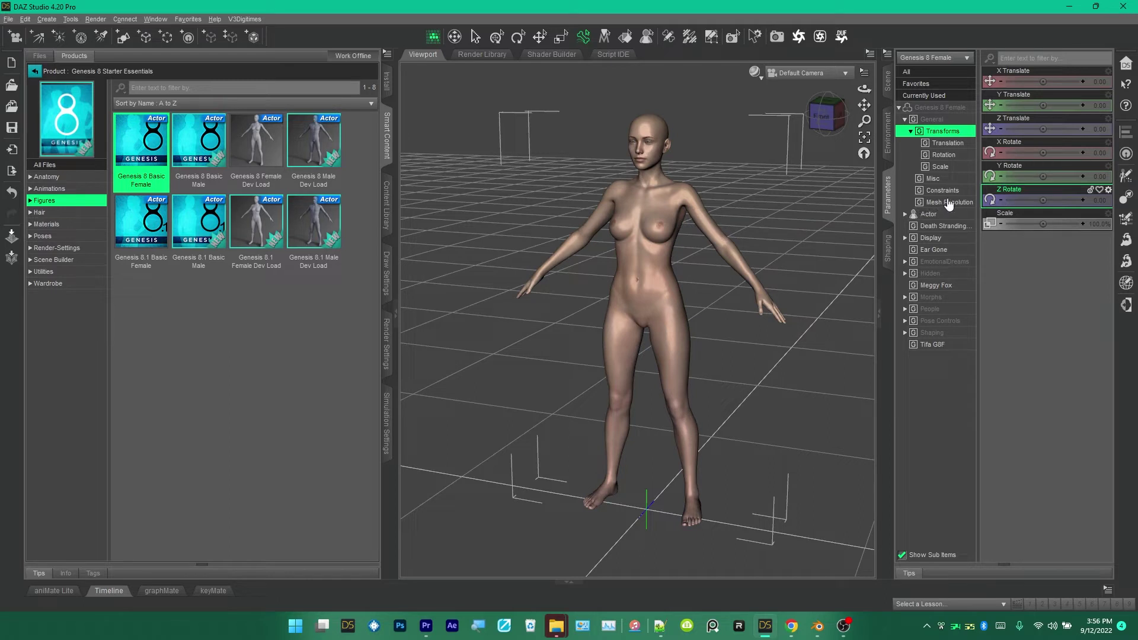
{"action": "left_click", "coordinate": [935, 205]}
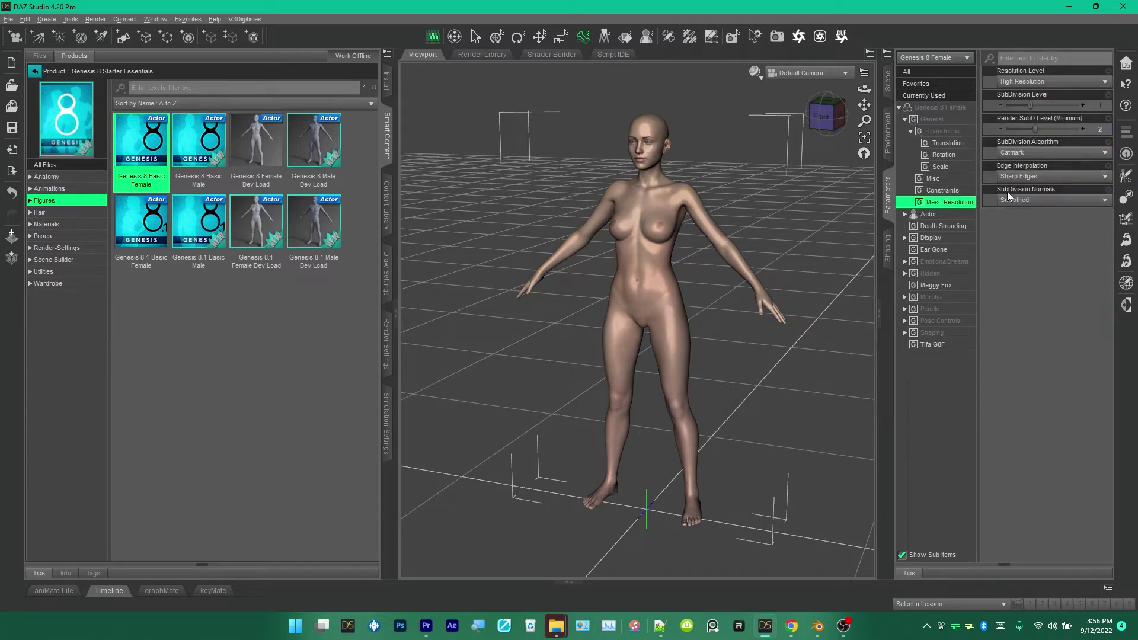
{"action": "left_click", "coordinate": [1019, 83]}
{"action": "left_click", "coordinate": [1016, 95]}
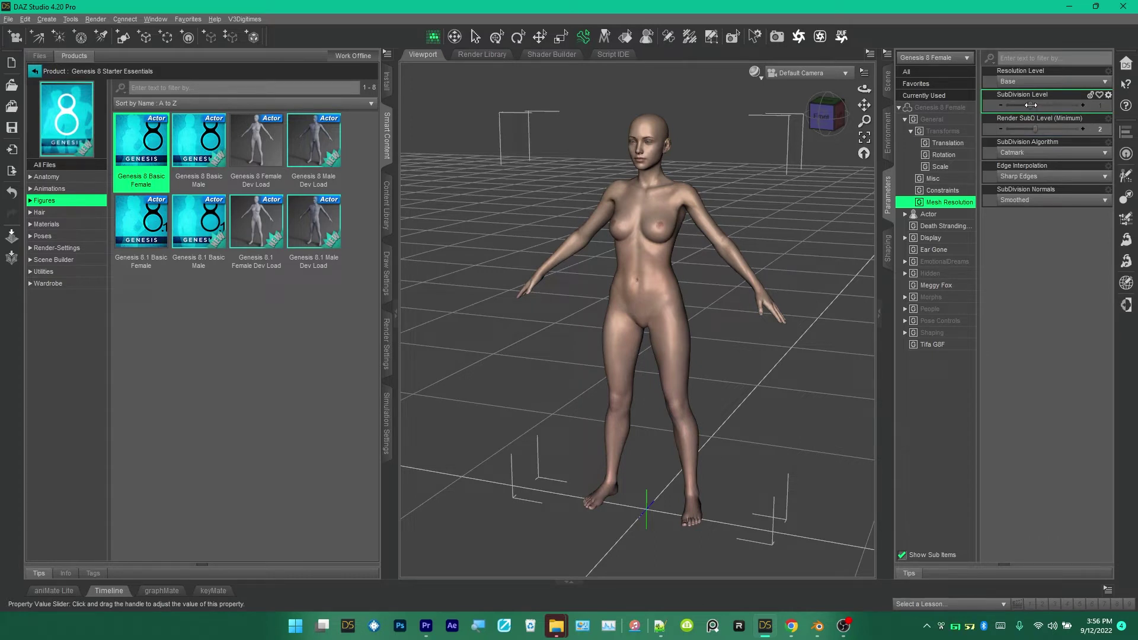
{"action": "left_click_drag", "start_coordinate": [1032, 105], "coordinate": [991, 108]}
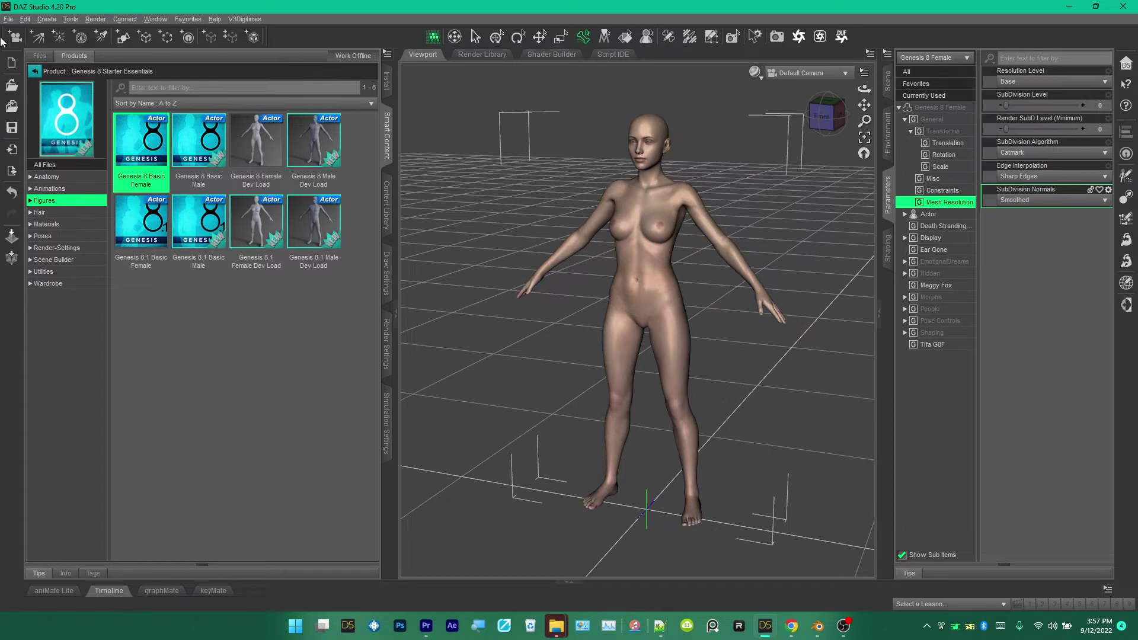
{"action": "left_click", "coordinate": [8, 20]}
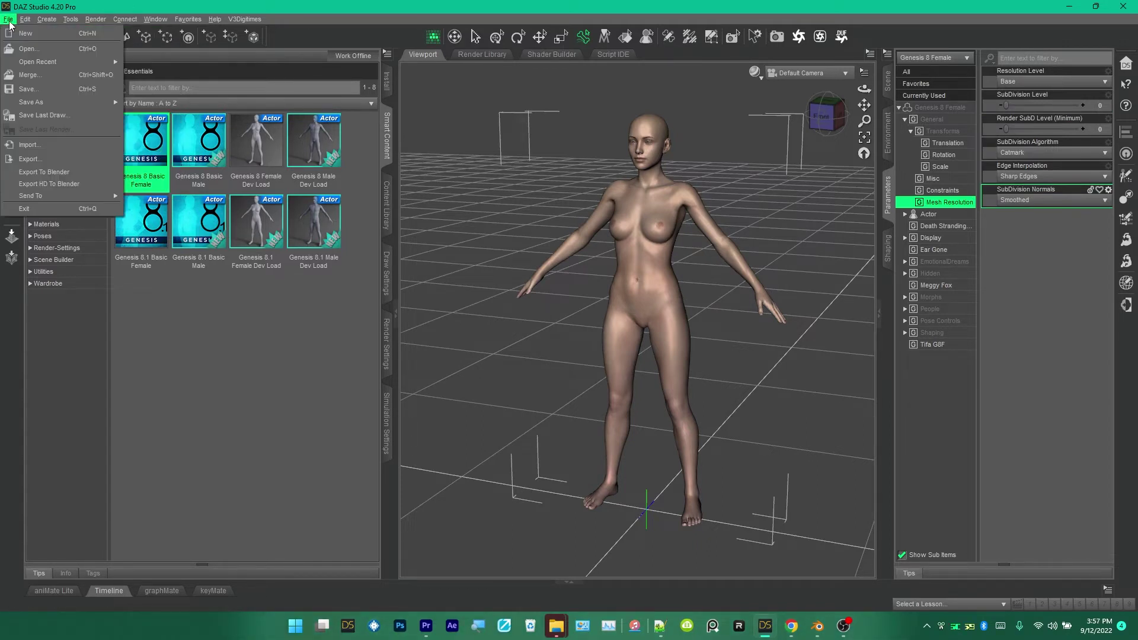
- Save the scene over the existing SCRATCH.duf, confirming the replacement and accepting save options
{"action": "left_click", "coordinate": [20, 87]}
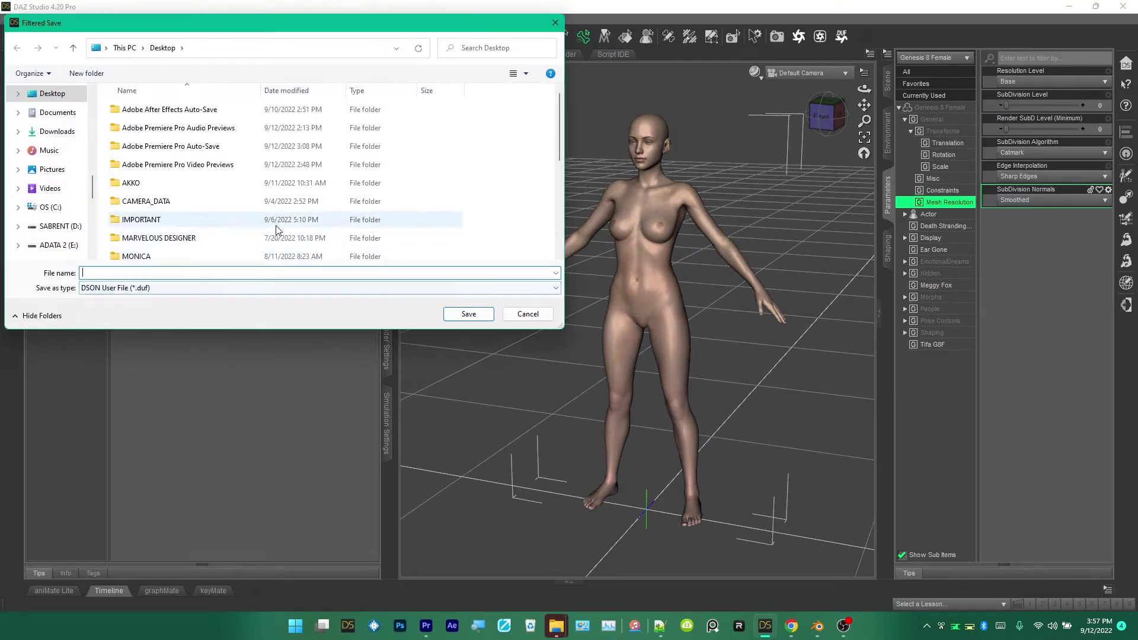
{"action": "scroll", "coordinate": [274, 232], "scroll_direction": "down", "scroll_amount": 3}
{"action": "double_click", "coordinate": [156, 235]}
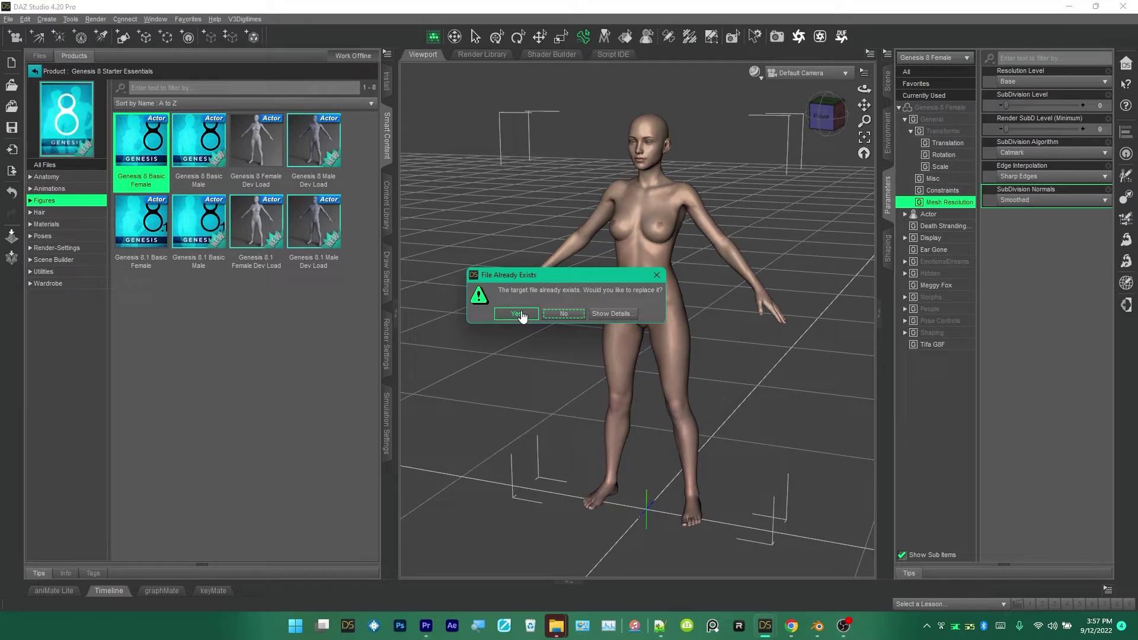
{"action": "left_click", "coordinate": [517, 314]}
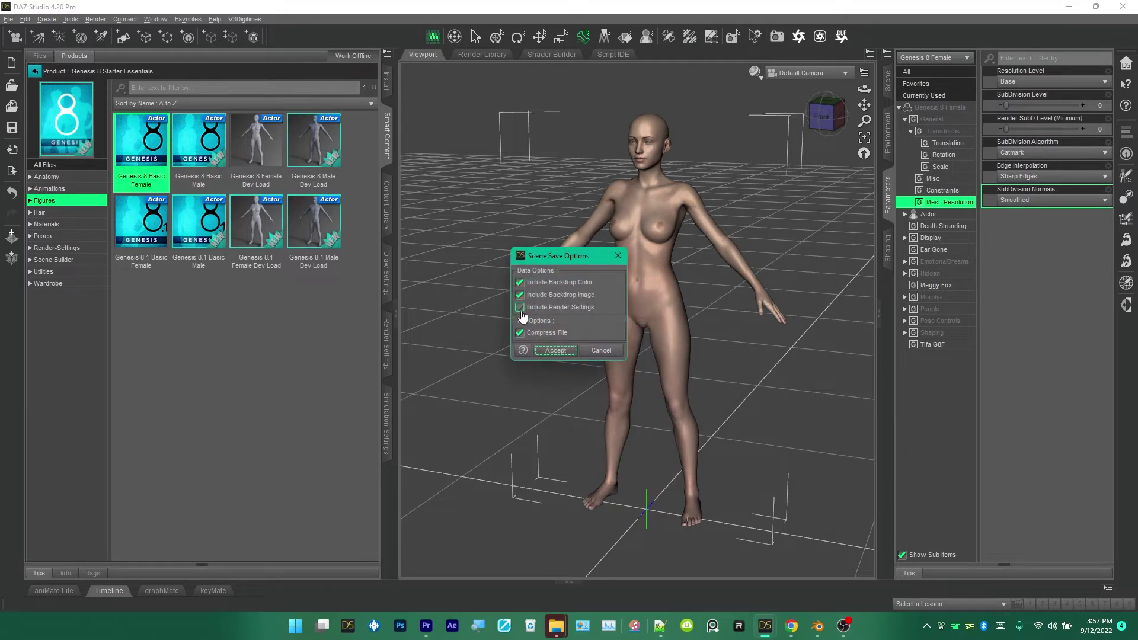
{"action": "left_click", "coordinate": [556, 351]}
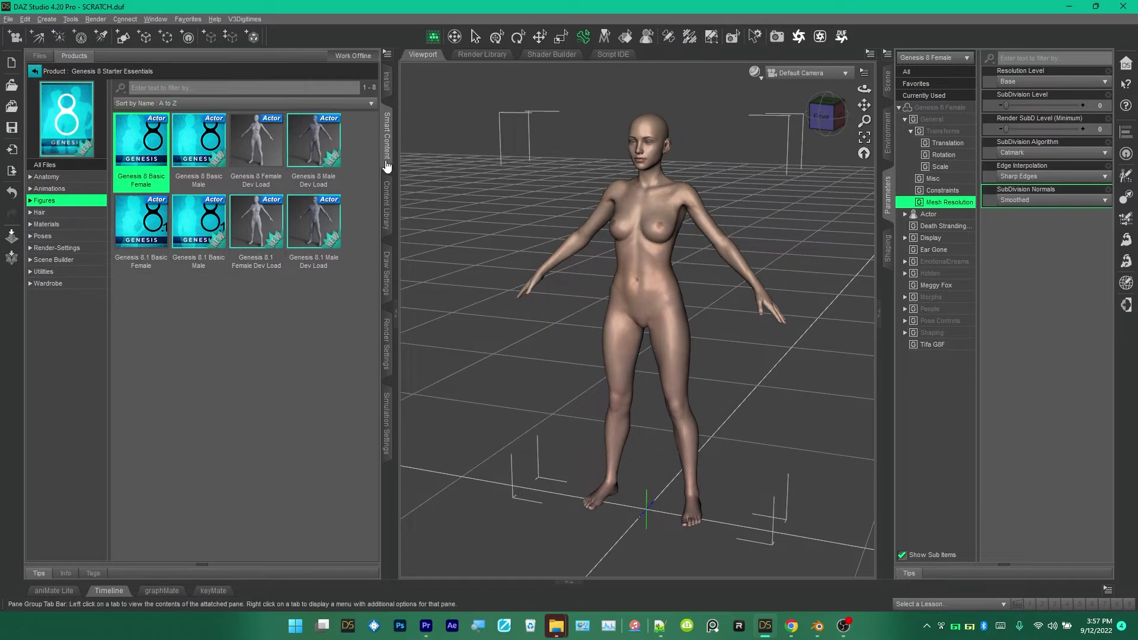
- Browse the Content Library to the PUBLIC DAZ LIBRARY's Scripts > Diffeomorphic folder
{"action": "left_click", "coordinate": [390, 195]}
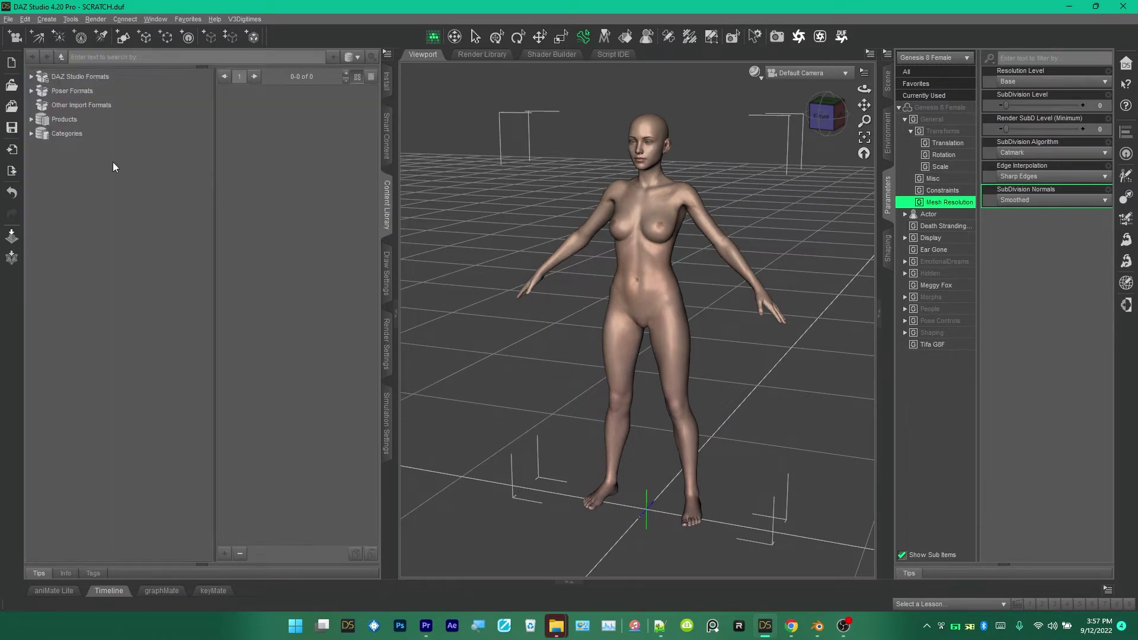
{"action": "left_click", "coordinate": [31, 77]}
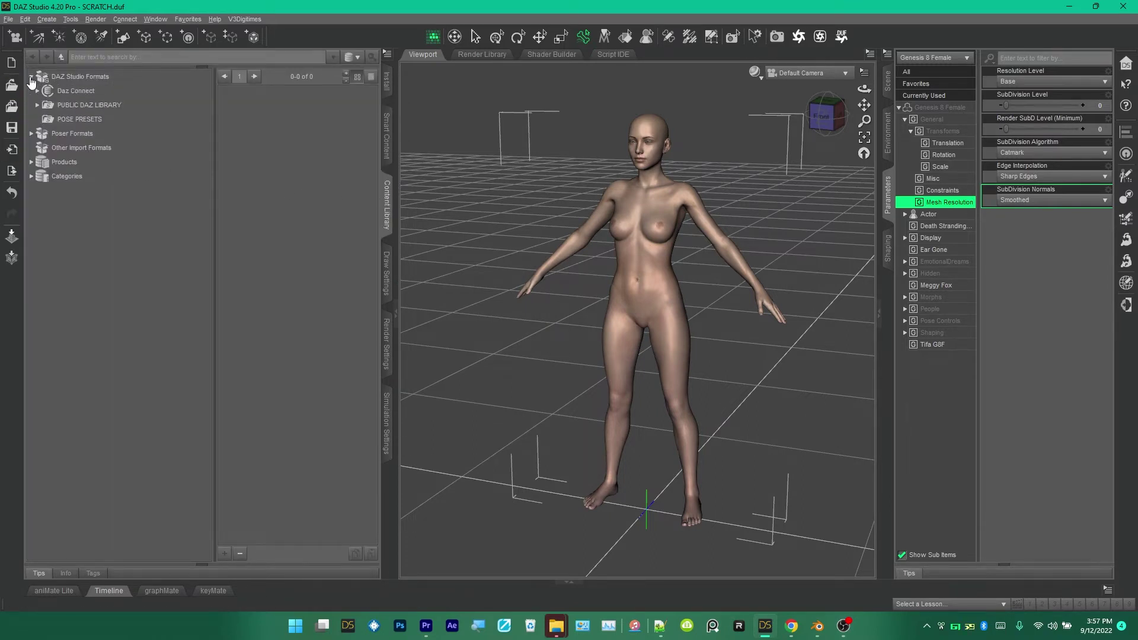
{"action": "left_click", "coordinate": [69, 107]}
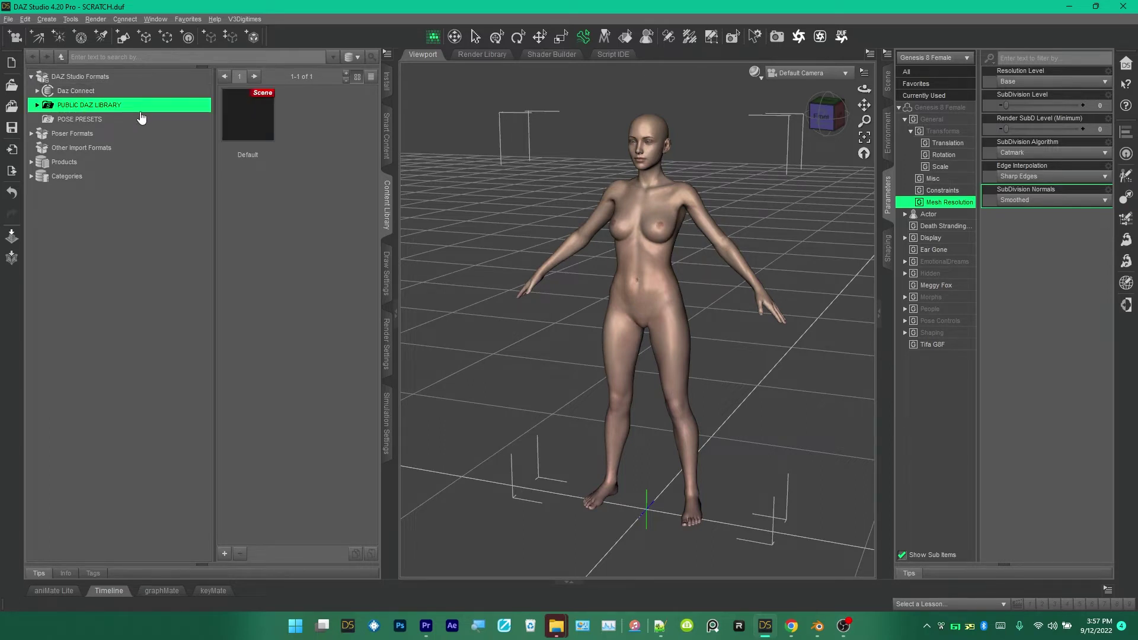
{"action": "left_click", "coordinate": [37, 105]}
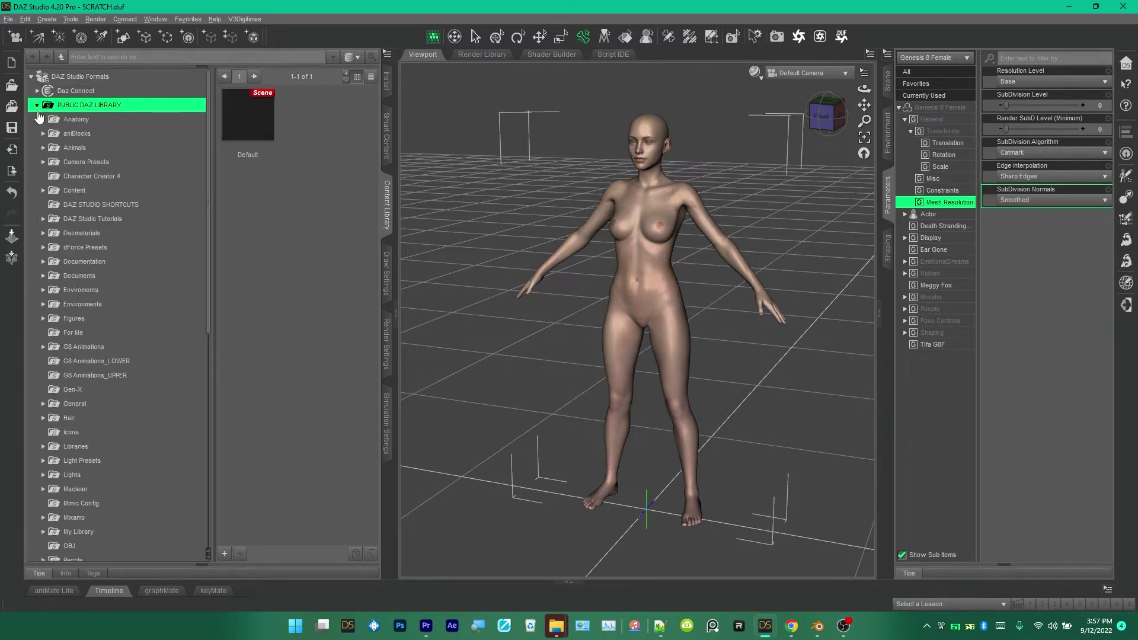
{"action": "scroll", "coordinate": [127, 289], "scroll_direction": "down", "scroll_amount": 1}
{"action": "scroll", "coordinate": [126, 289], "scroll_direction": "down", "scroll_amount": 4}
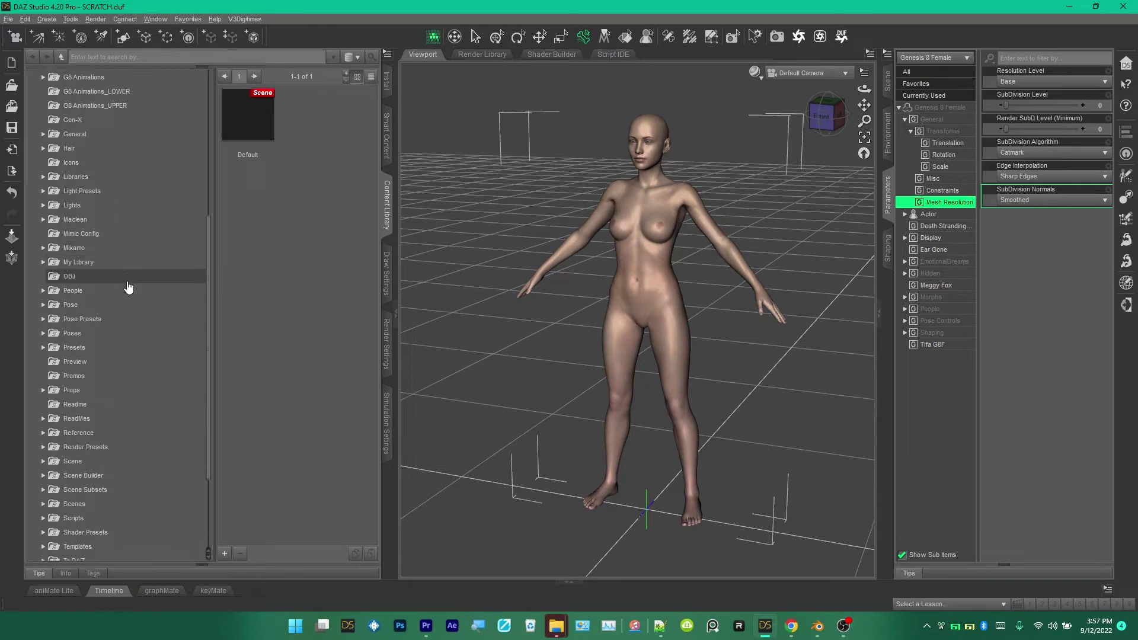
{"action": "scroll", "coordinate": [208, 249], "scroll_direction": "down", "scroll_amount": 4}
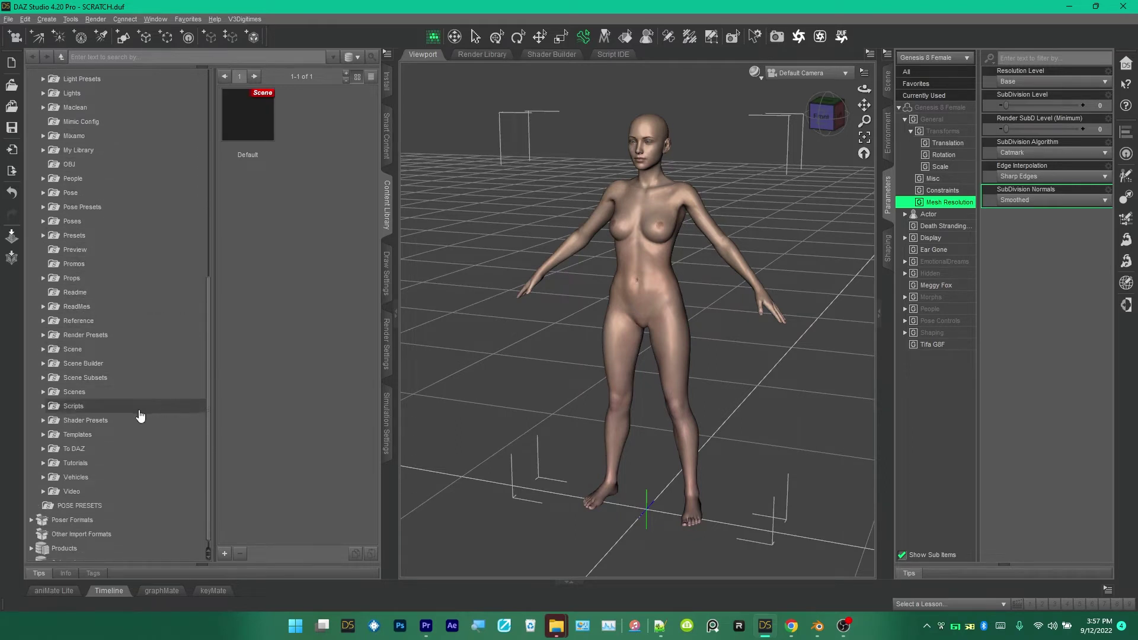
{"action": "left_click", "coordinate": [43, 409]}
{"action": "left_click", "coordinate": [42, 408]}
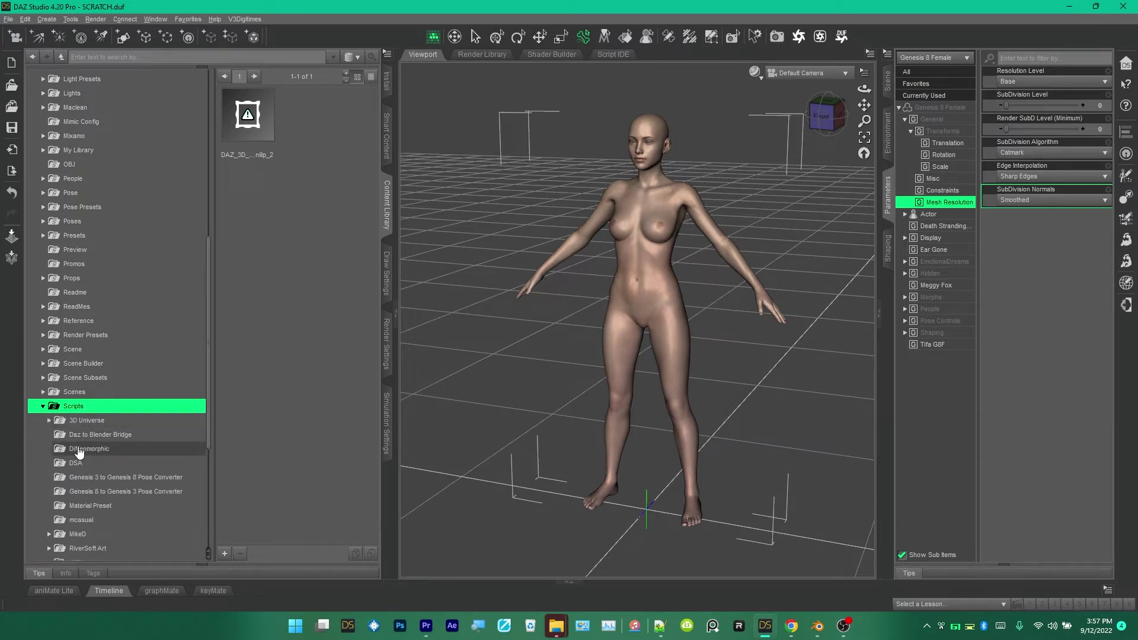
{"action": "left_click", "coordinate": [90, 450]}
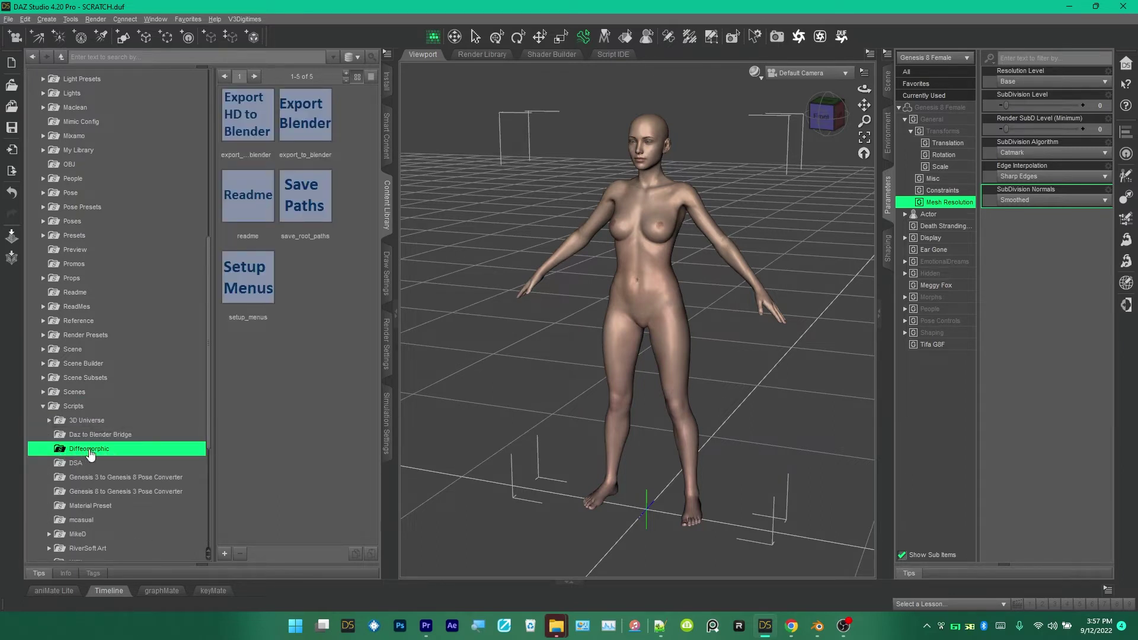
- Run the Setup Menus script and confirm each setup_menus message
{"action": "double_click", "coordinate": [256, 281]}
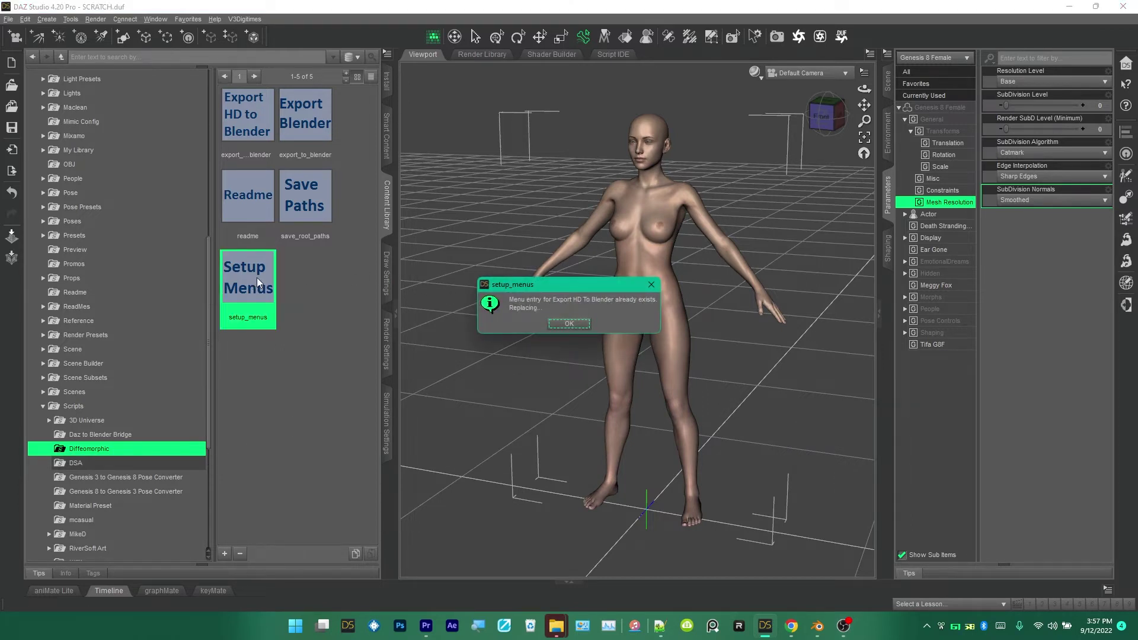
{"action": "left_click", "coordinate": [569, 323]}
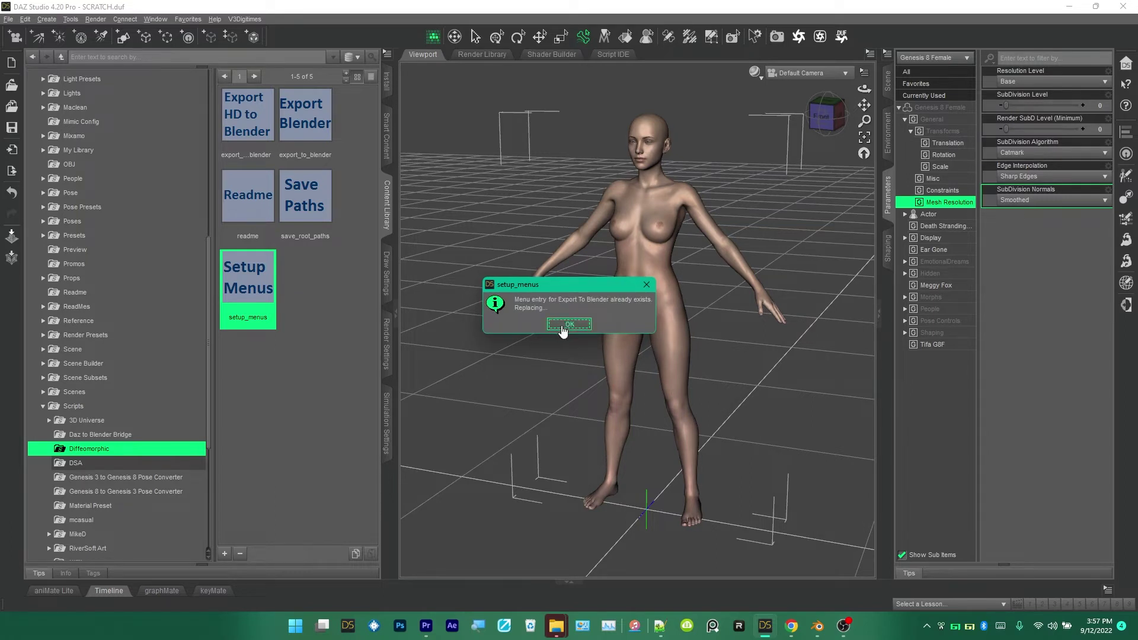
{"action": "left_click", "coordinate": [563, 326]}
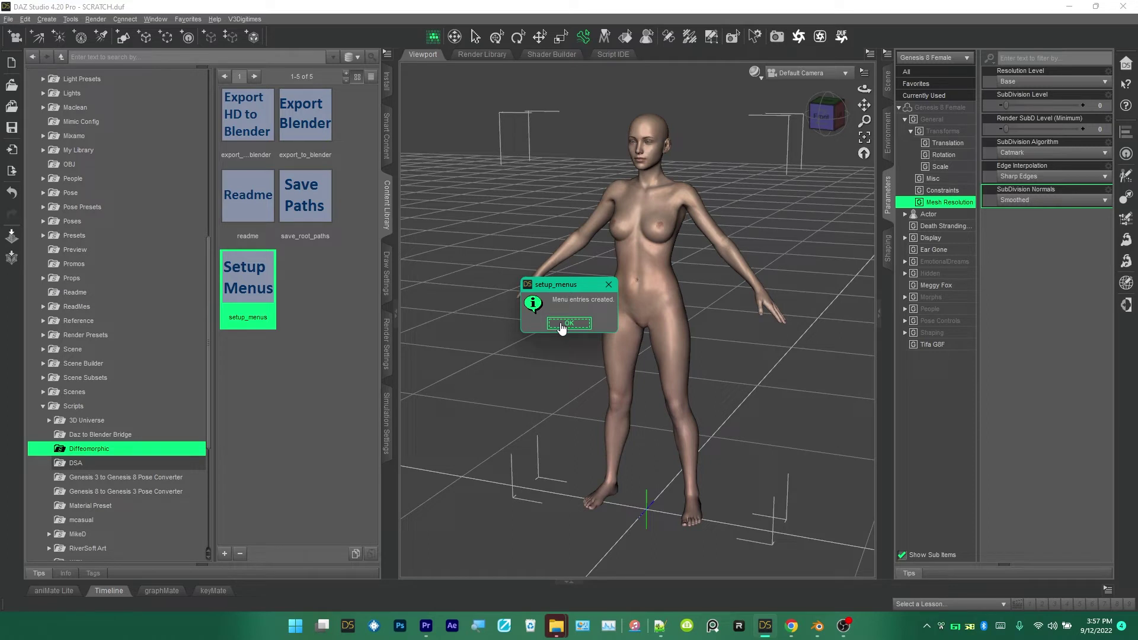
{"action": "left_click", "coordinate": [568, 324]}
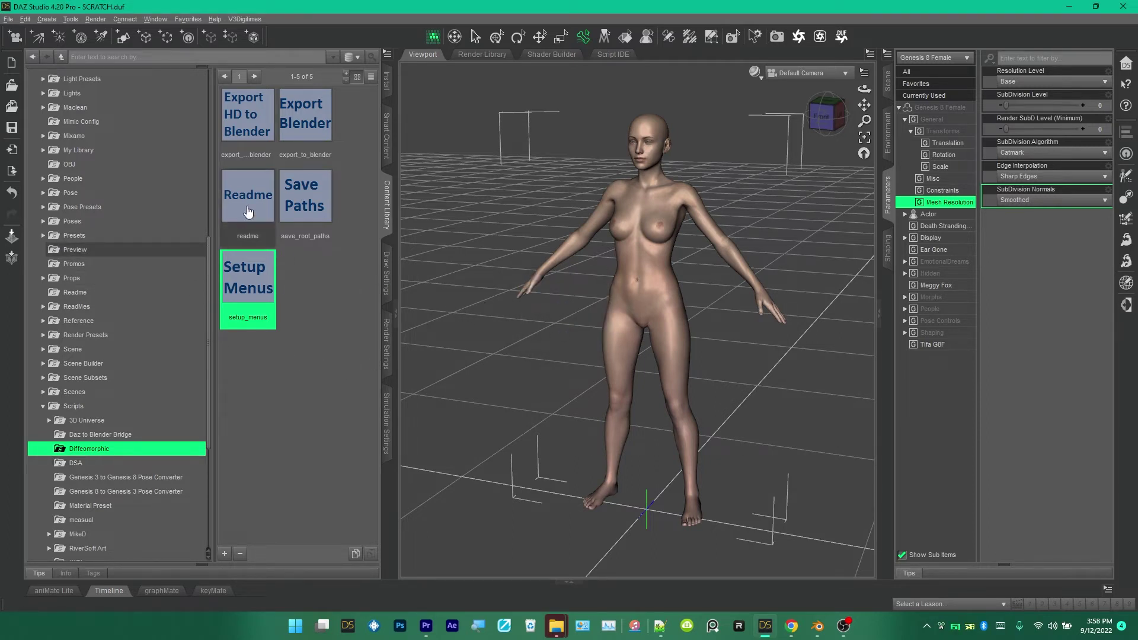
- Export the scene via Export To Blender as SCRATCH.dbz on the Desktop, then return to Blender
{"action": "left_click", "coordinate": [8, 19]}
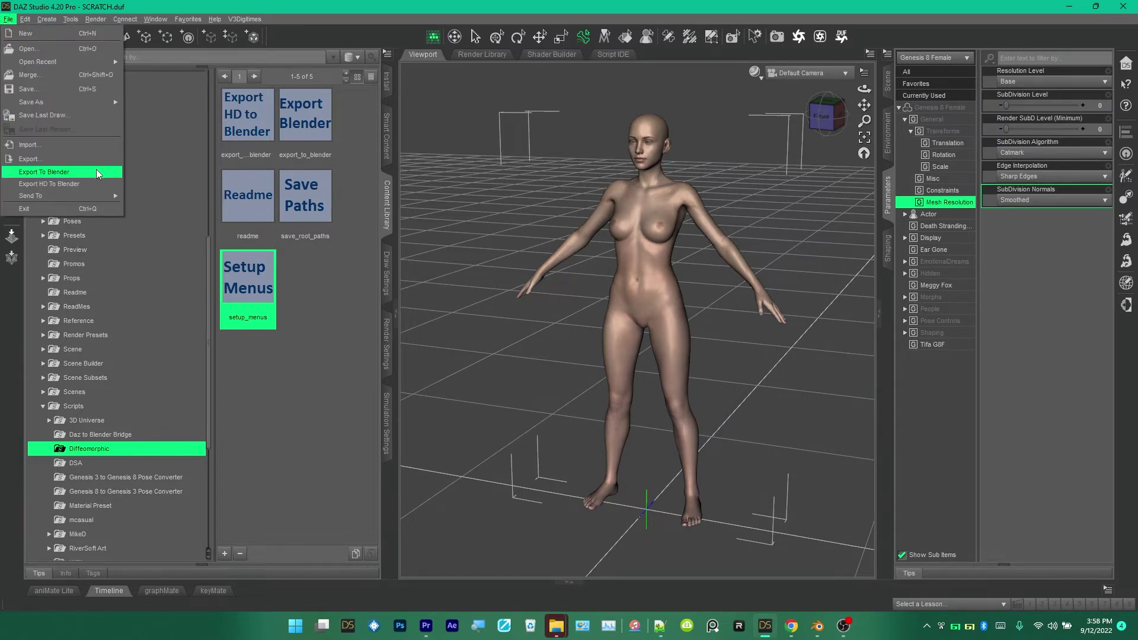
{"action": "left_click", "coordinate": [68, 173]}
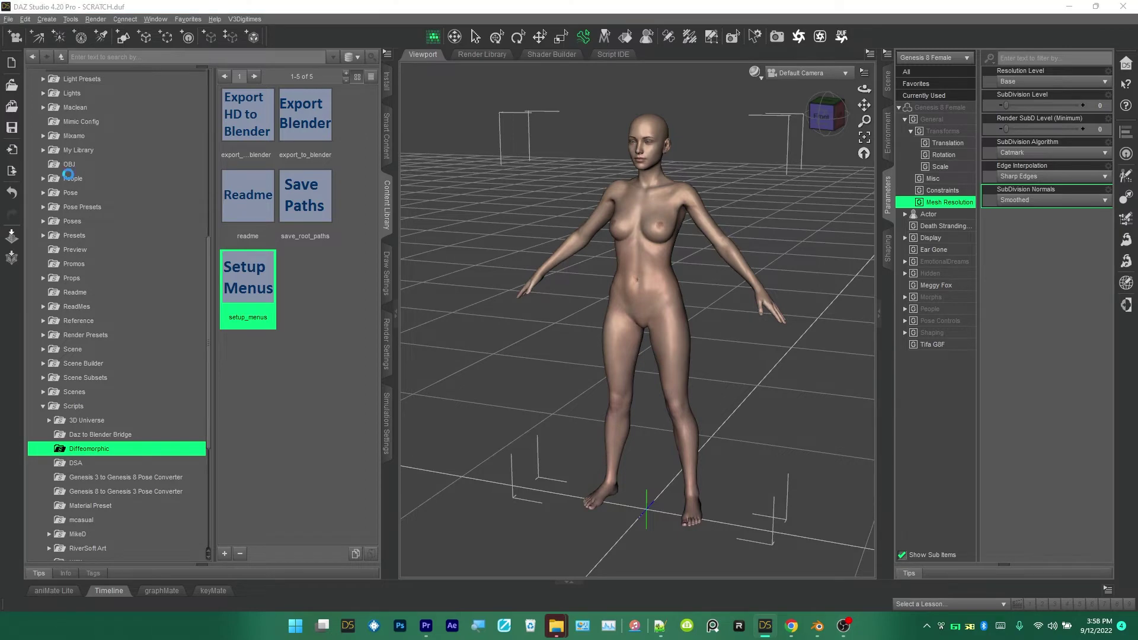
{"action": "scroll", "coordinate": [385, 235], "scroll_direction": "down", "scroll_amount": 4}
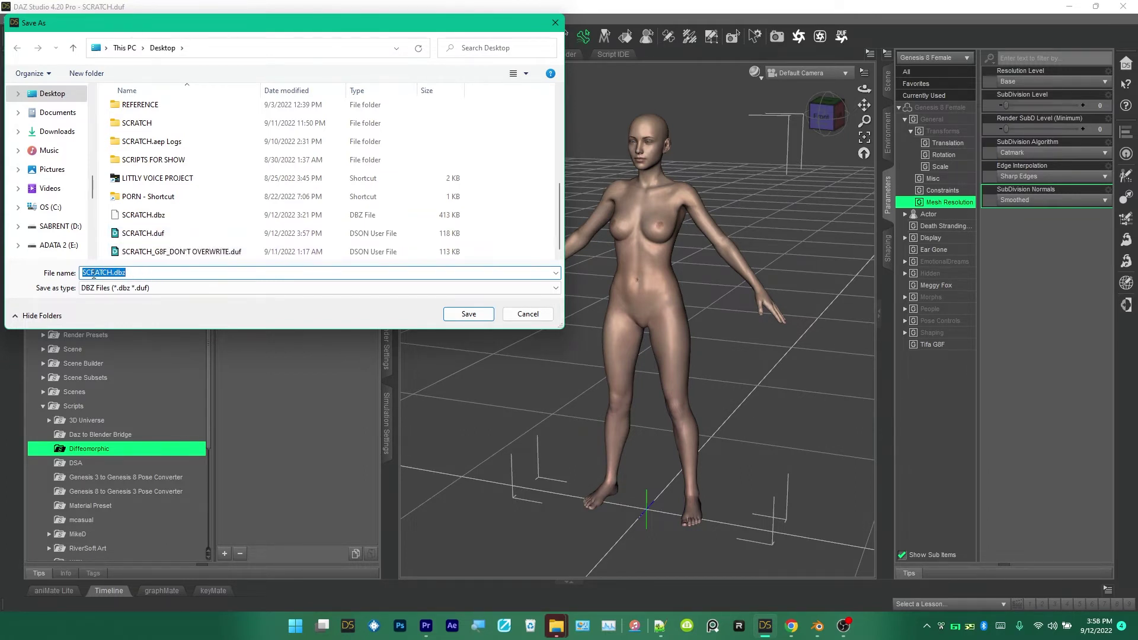
{"action": "left_click", "coordinate": [458, 314]}
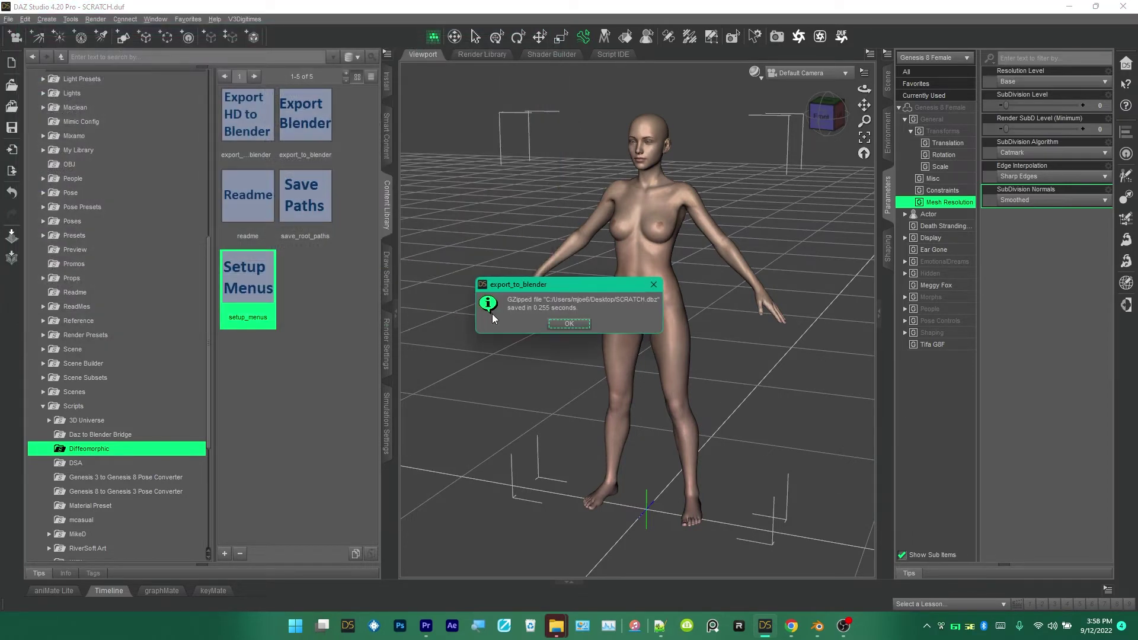
{"action": "left_click", "coordinate": [558, 324]}
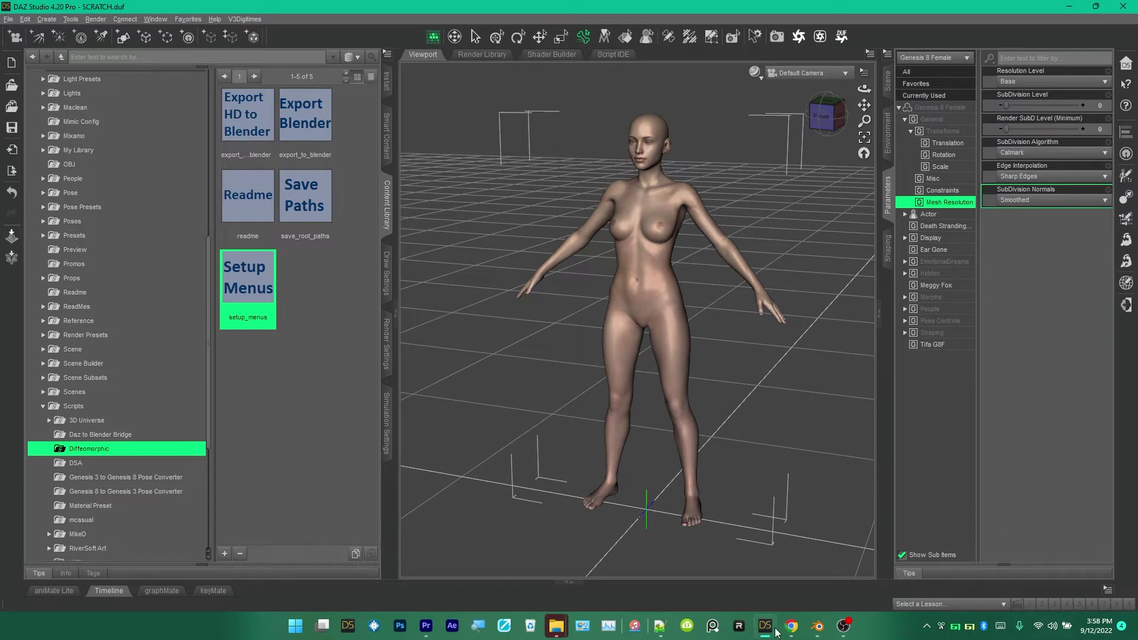
{"action": "left_click", "coordinate": [819, 626]}
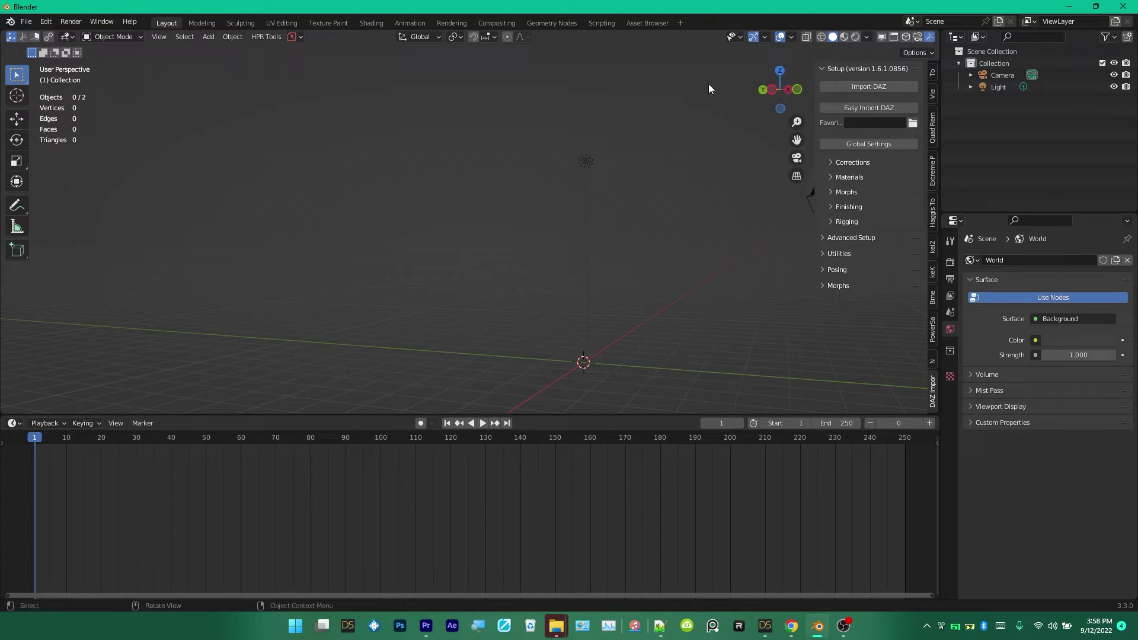
- Start an Easy Import DAZ and select SCRATCH.duf on the Desktop
{"action": "left_click", "coordinate": [890, 109]}
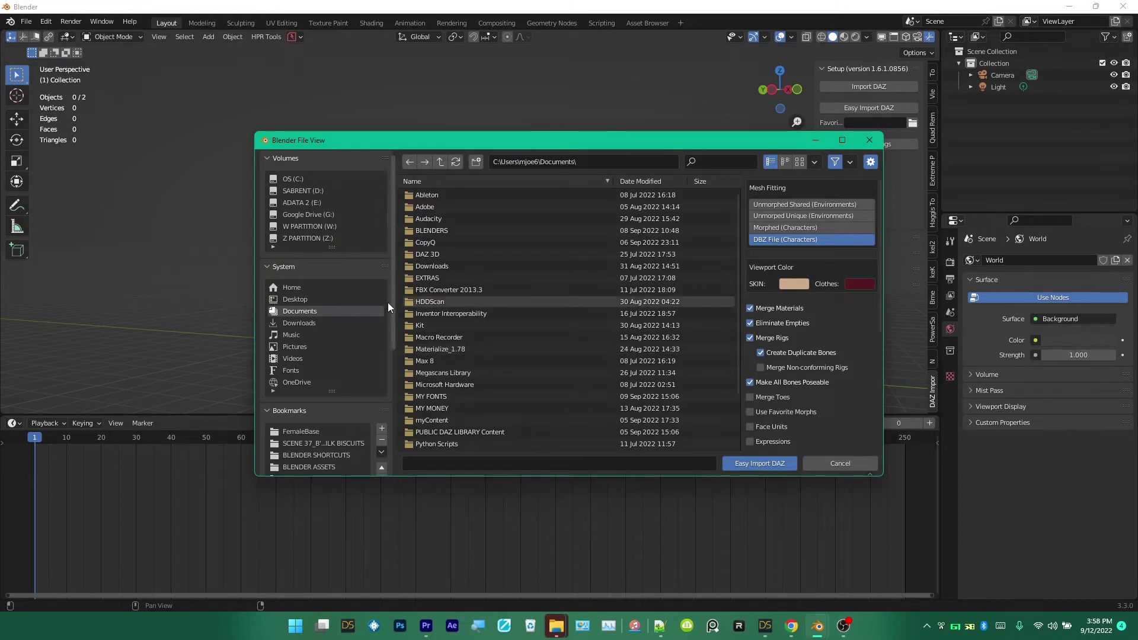
{"action": "left_click", "coordinate": [291, 300]}
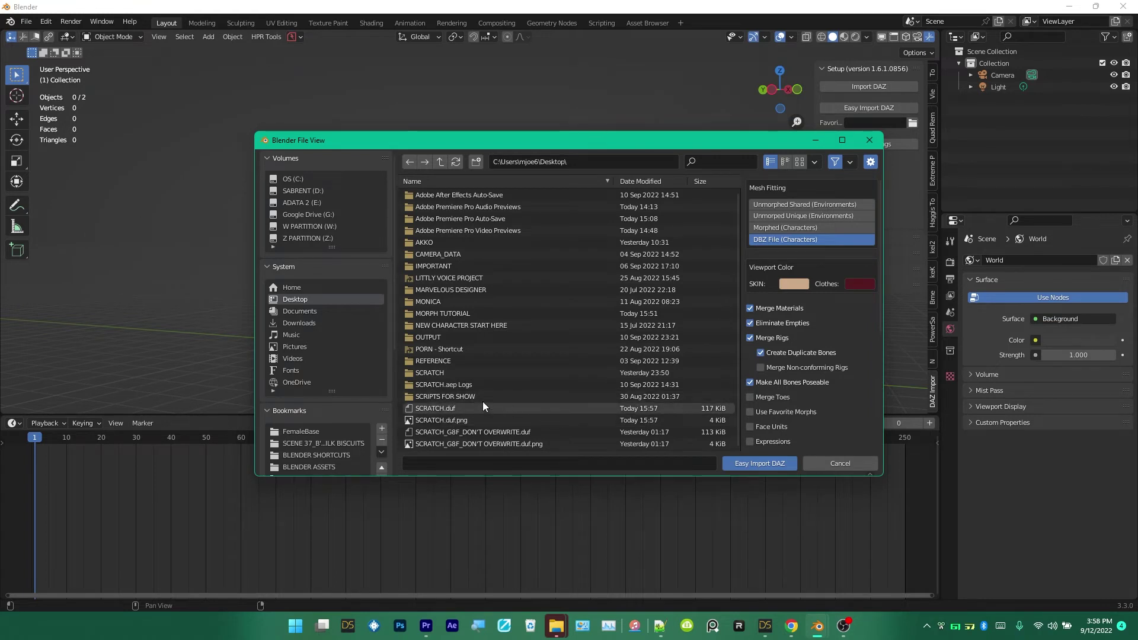
{"action": "left_click", "coordinate": [446, 409]}
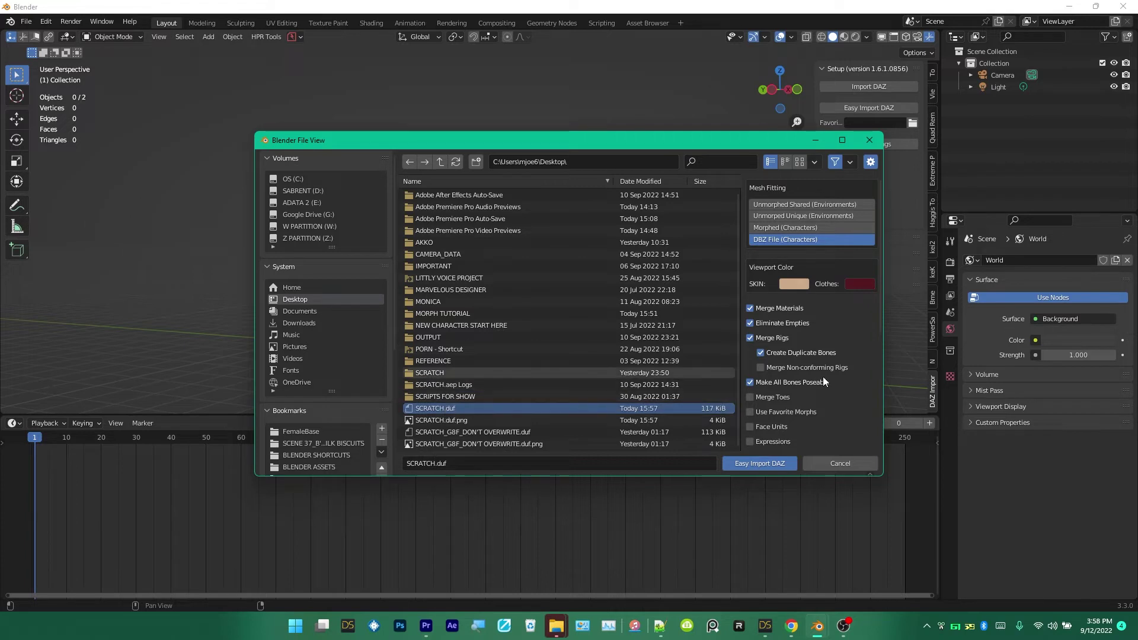
{"action": "scroll", "coordinate": [823, 377], "scroll_direction": "down", "scroll_amount": 1}
{"action": "scroll", "coordinate": [823, 378], "scroll_direction": "down", "scroll_amount": 4}
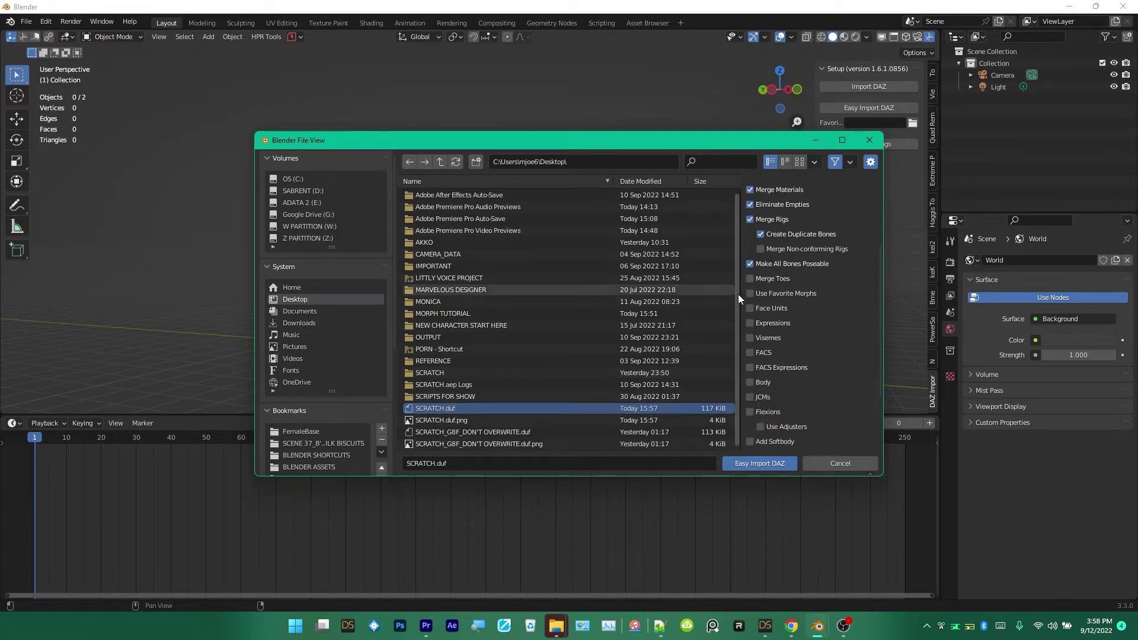
- Enable Face Units, Expressions, Visemes, FACS, FACS Expressions and Body morphs, then import
{"action": "left_click", "coordinate": [750, 307]}
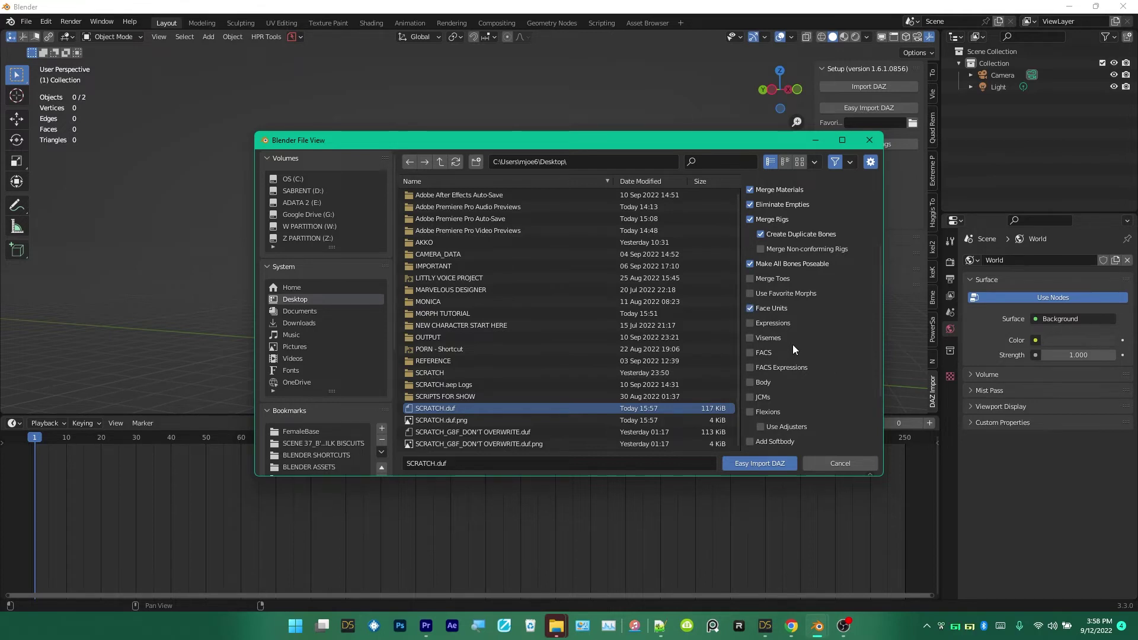
{"action": "left_click", "coordinate": [749, 323]}
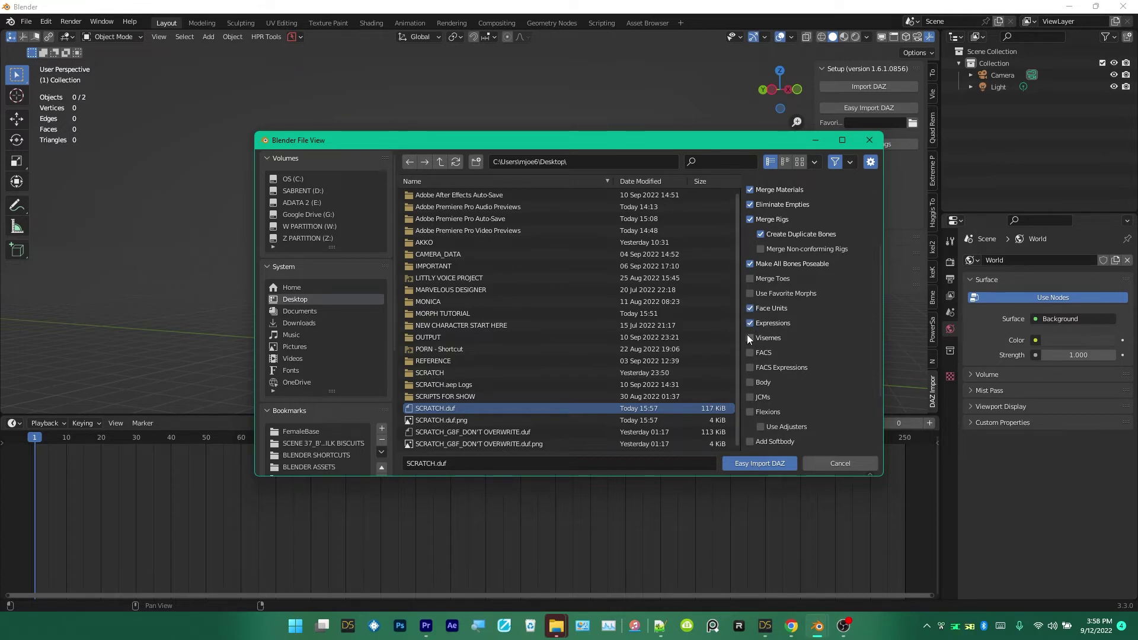
{"action": "left_click", "coordinate": [750, 337]}
{"action": "left_click", "coordinate": [751, 352]}
{"action": "left_click", "coordinate": [750, 367]}
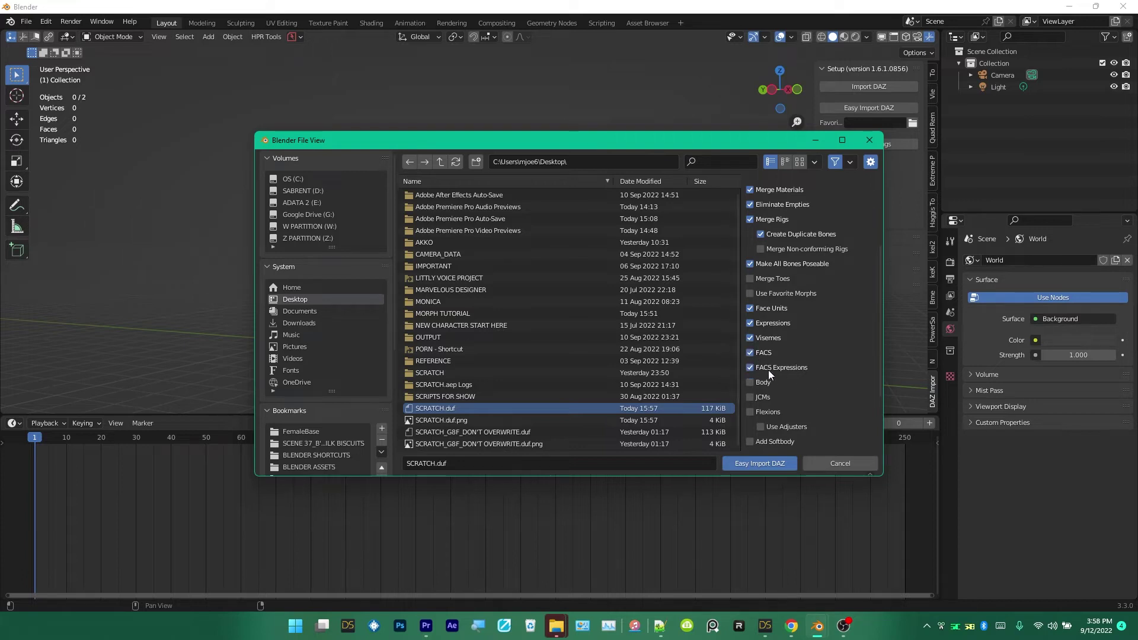
{"action": "left_click", "coordinate": [751, 383]}
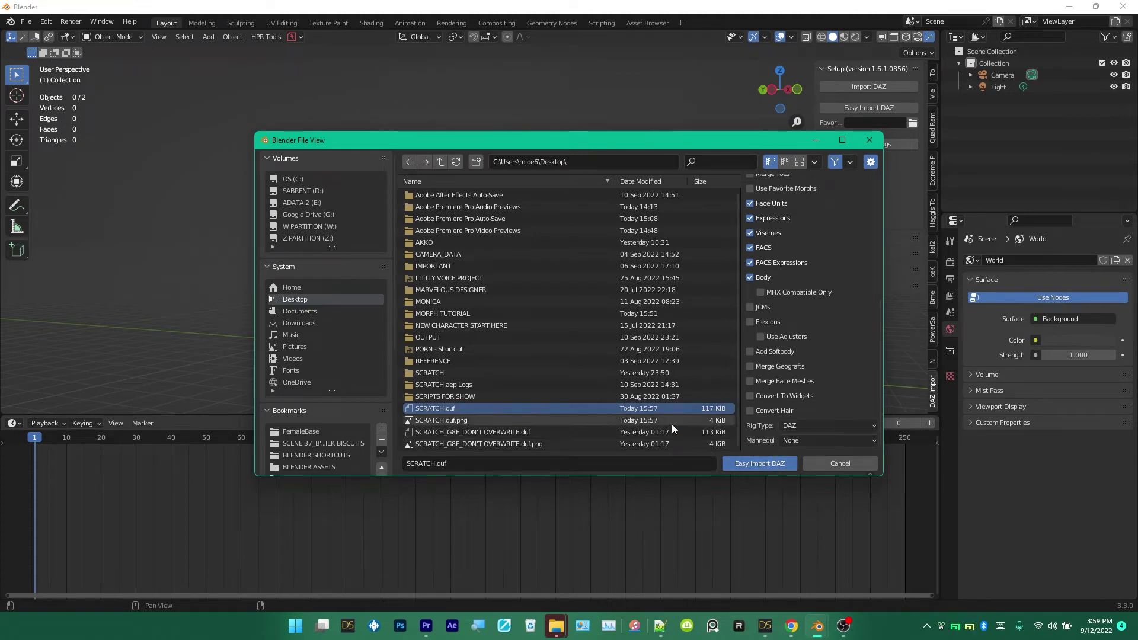
{"action": "left_click", "coordinate": [750, 464]}
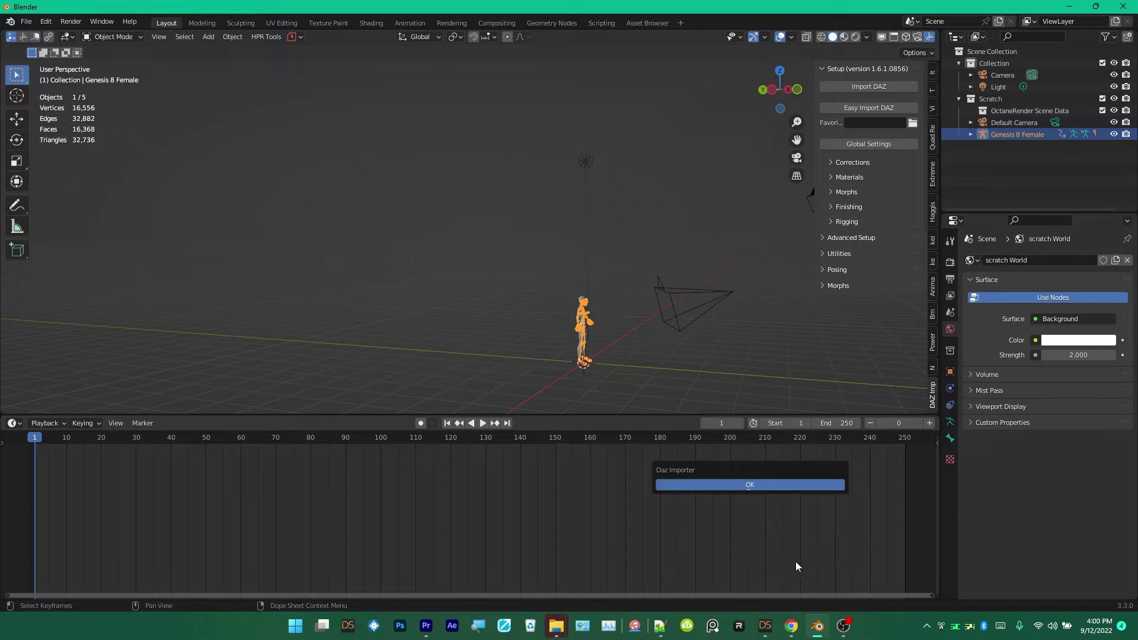
- Dismiss the importer message, enlarge the 3D viewport and orbit to face the figure
{"action": "left_click", "coordinate": [718, 485]}
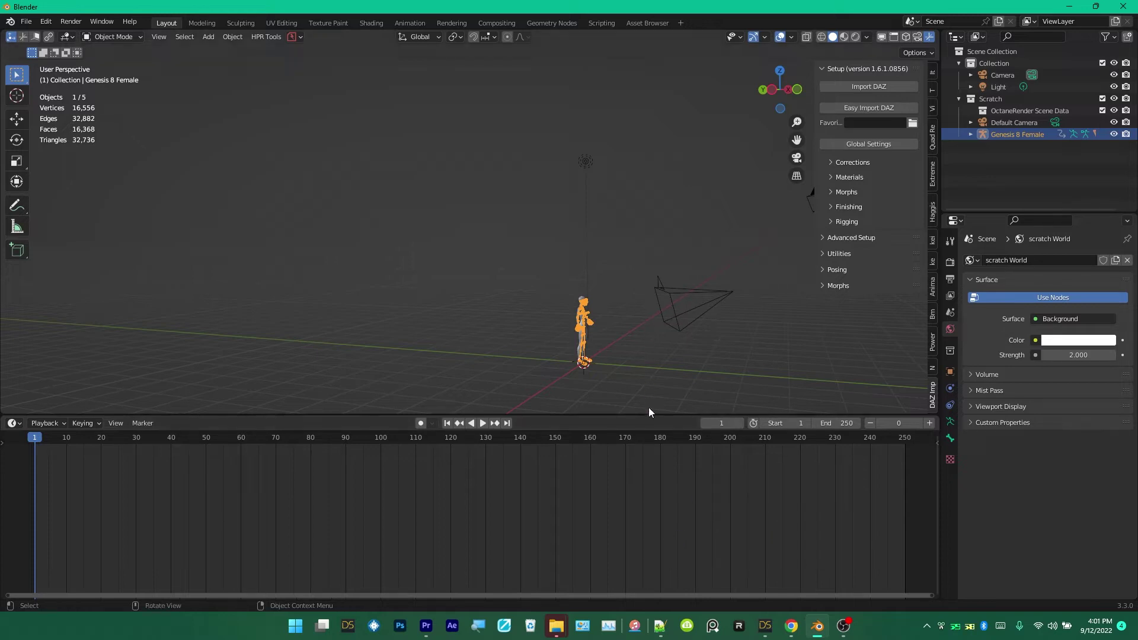
{"action": "left_click_drag", "start_coordinate": [649, 415], "coordinate": [646, 586]}
{"action": "middle_click_drag", "start_coordinate": [628, 463], "coordinate": [553, 476]}
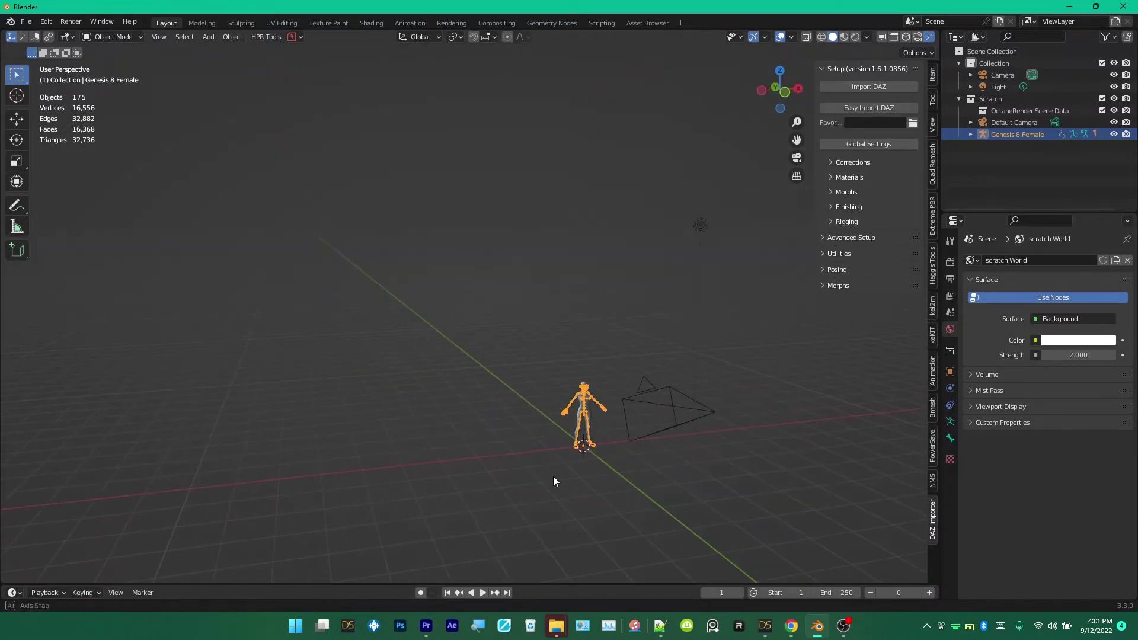
{"action": "middle_click_drag", "start_coordinate": [625, 372], "coordinate": [607, 410]}
- Hide the imported Default Camera and review the DAZ Importer Global Settings
{"action": "left_click", "coordinate": [675, 409]}
{"action": "key", "text": "h"}
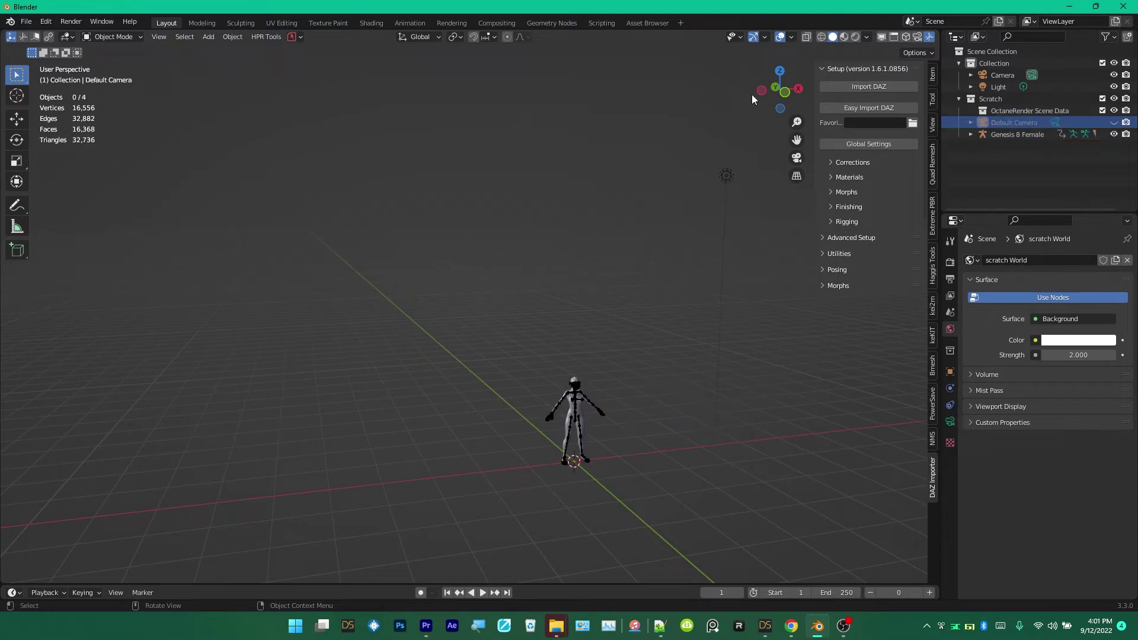
{"action": "left_click", "coordinate": [848, 141]}
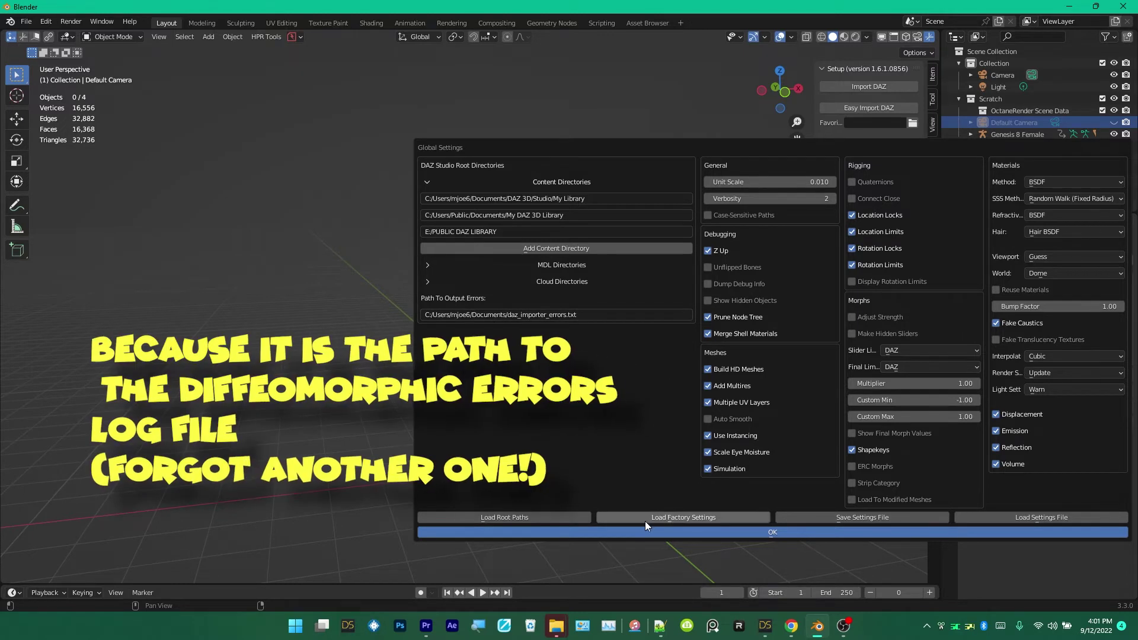
{"action": "left_click", "coordinate": [696, 531]}
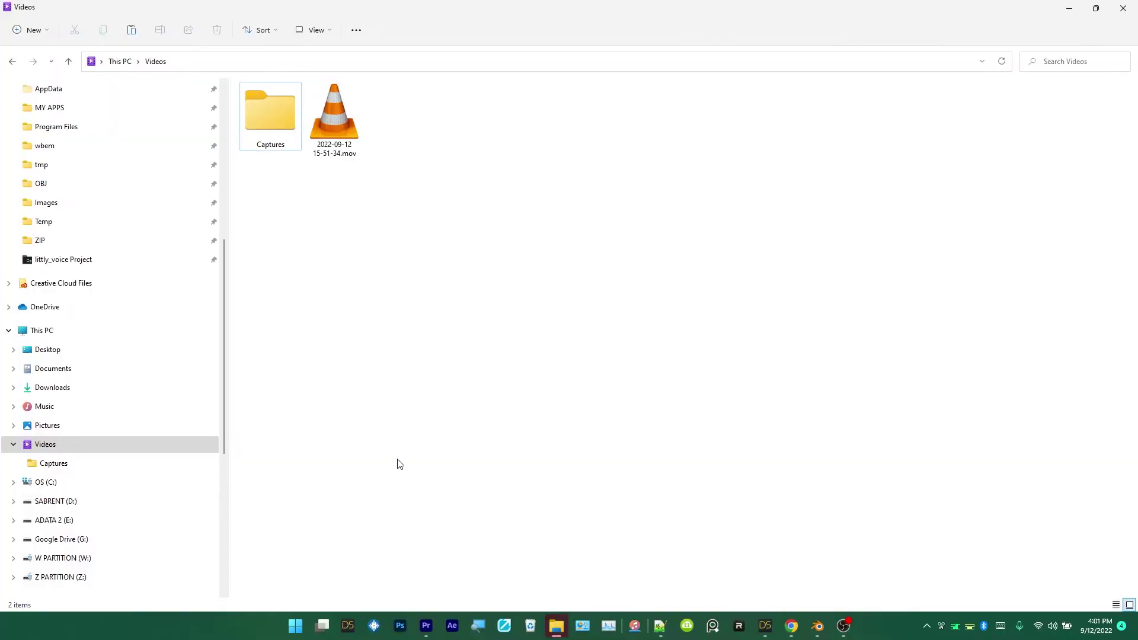
- Open daz_importer_errors.txt from the Documents folder
{"action": "left_click", "coordinate": [69, 369]}
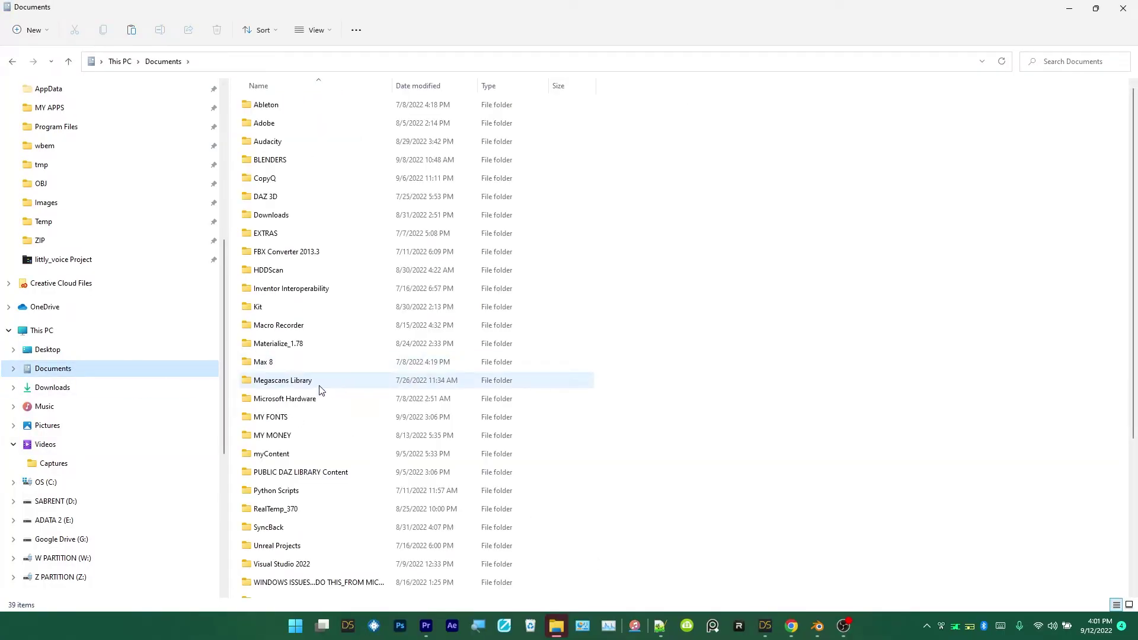
{"action": "scroll", "coordinate": [363, 404], "scroll_direction": "down", "scroll_amount": 4}
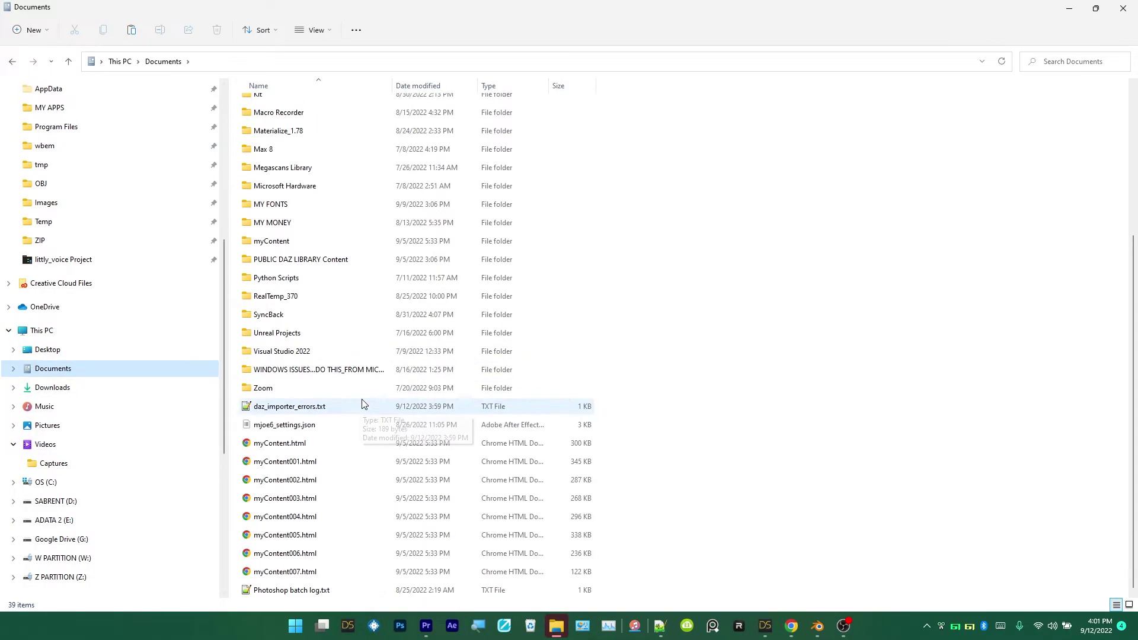
{"action": "left_click", "coordinate": [349, 410]}
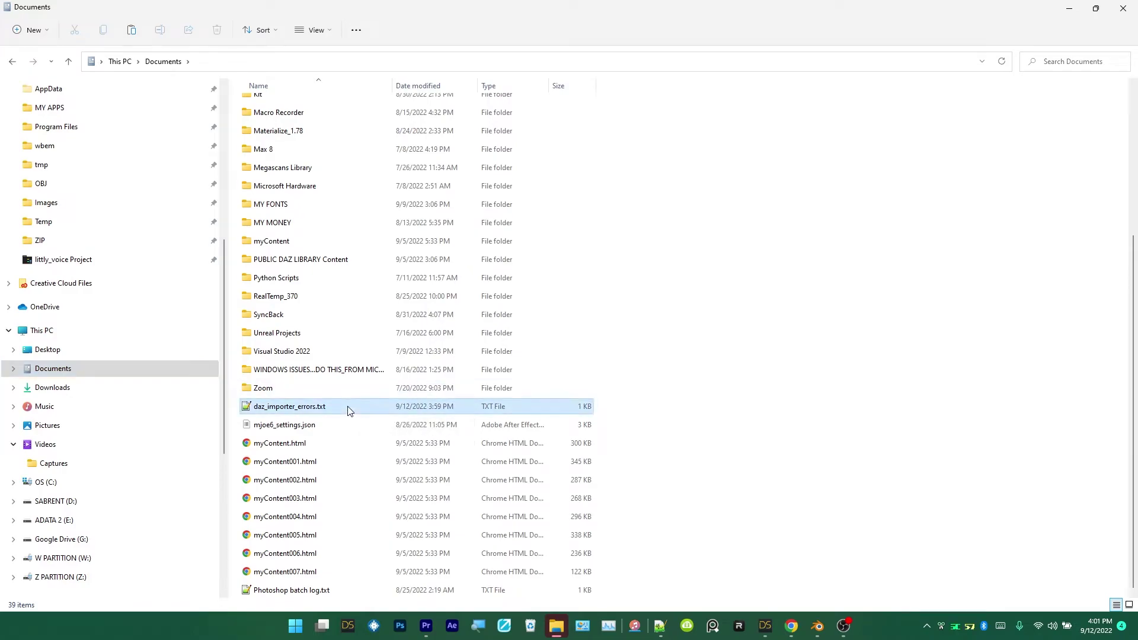
{"action": "double_click", "coordinate": [349, 409]}
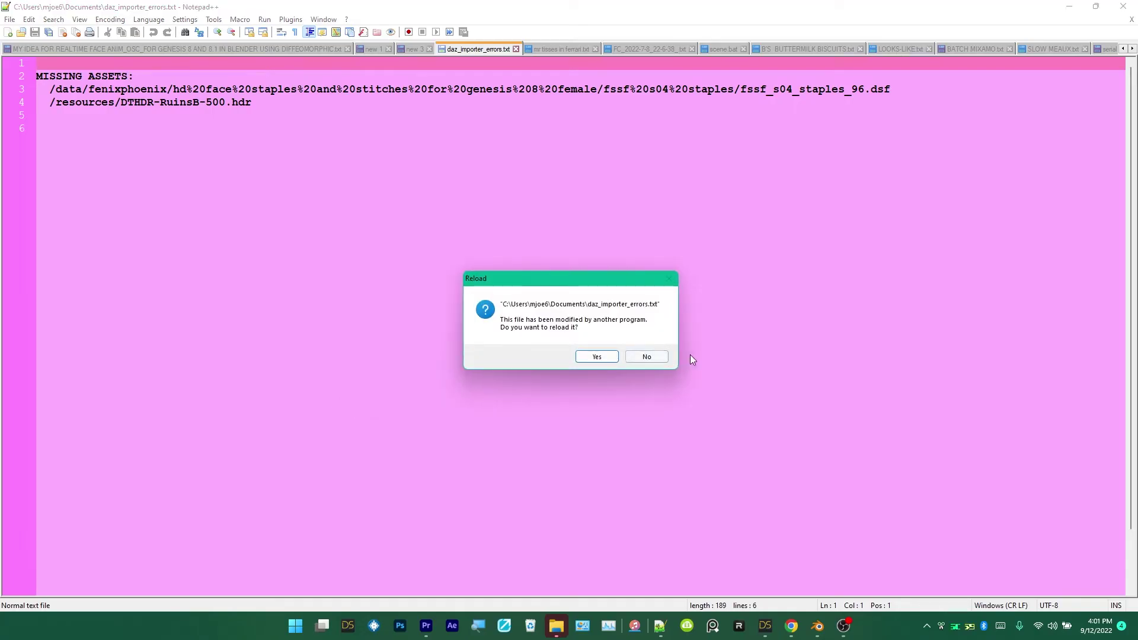
- Reload daz_importer_errors.txt in Notepad++ to show its current missing-asset list
{"action": "left_click", "coordinate": [614, 358]}
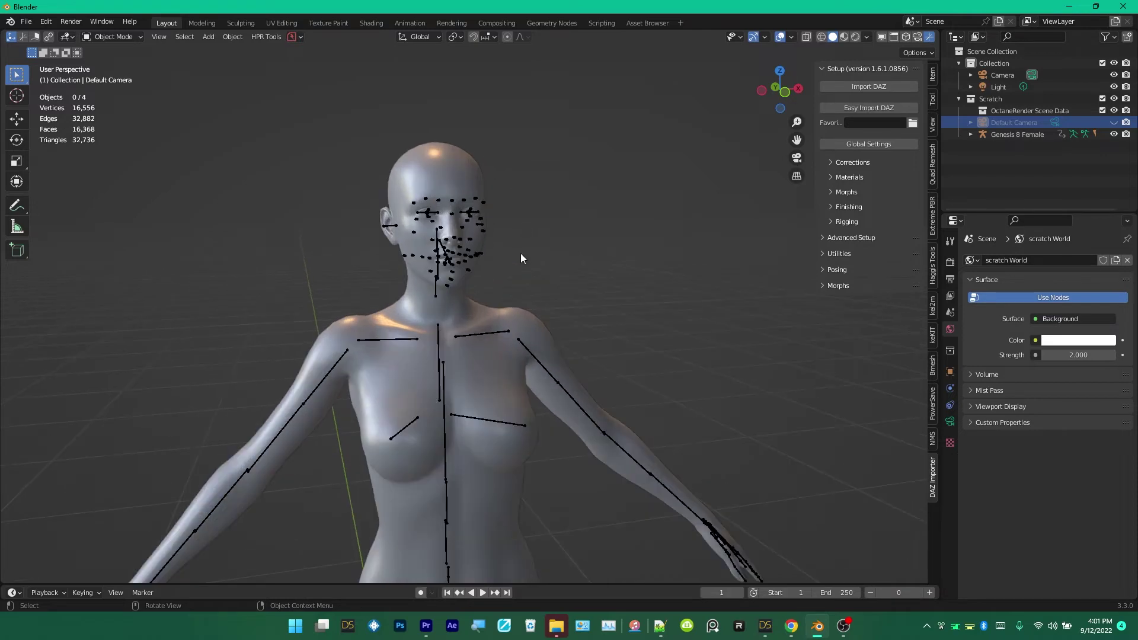
{"action": "scroll", "coordinate": [519, 254], "scroll_direction": "up", "scroll_amount": 2}
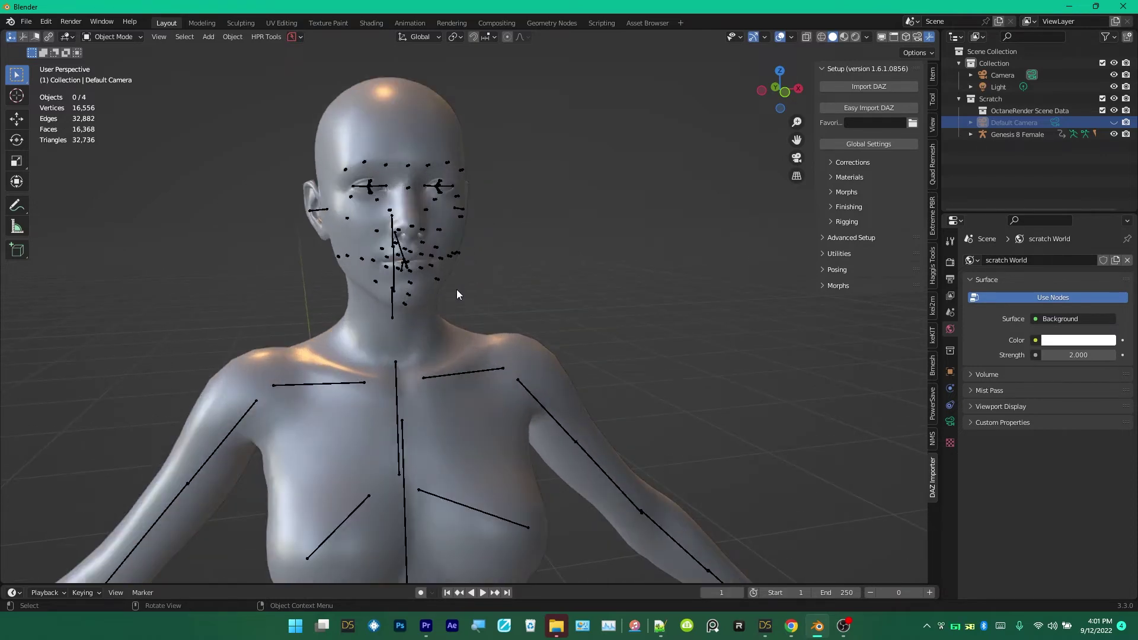
- Switch the viewport to Material Preview with the figure facing forward
{"action": "middle_click_drag", "start_coordinate": [457, 293], "coordinate": [427, 288]}
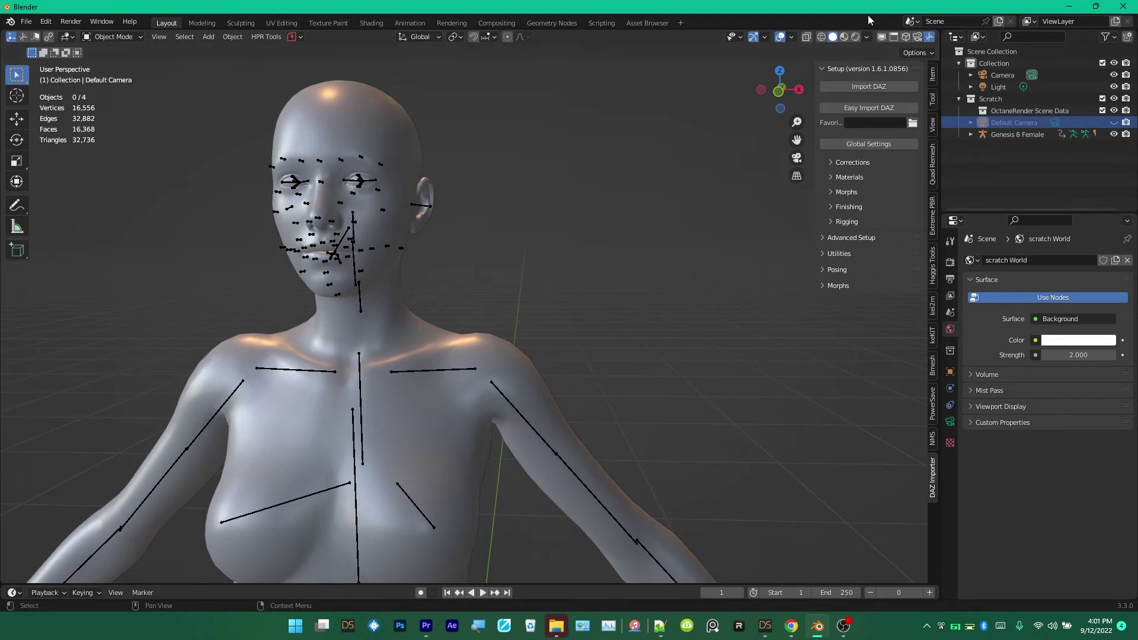
{"action": "left_click", "coordinate": [845, 38]}
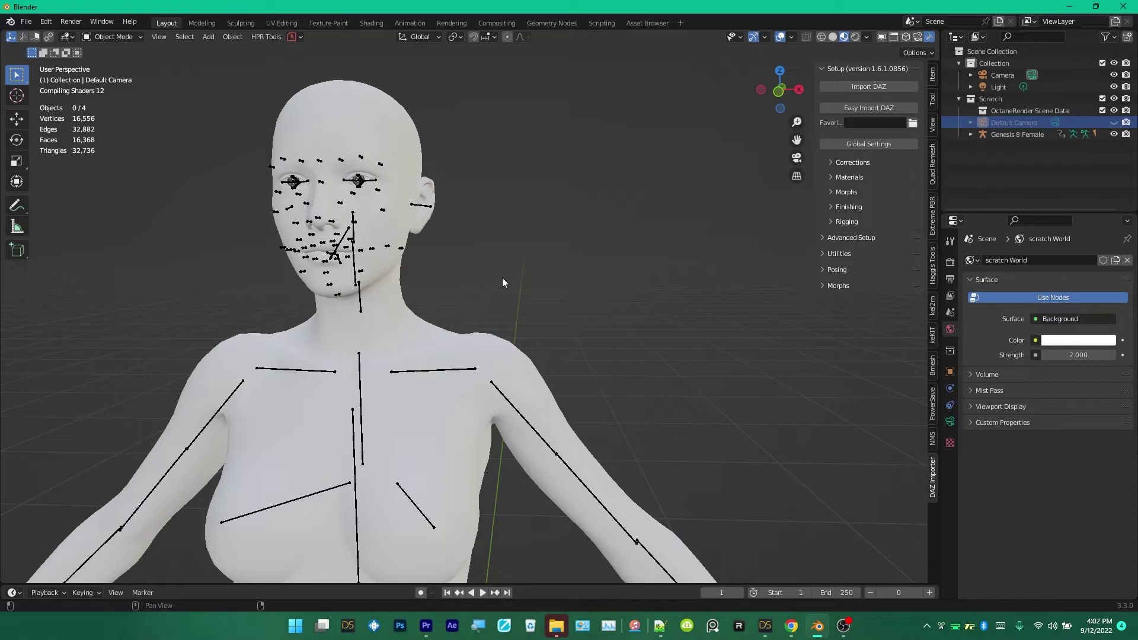
{"action": "middle_click_drag", "start_coordinate": [496, 274], "coordinate": [601, 273]}
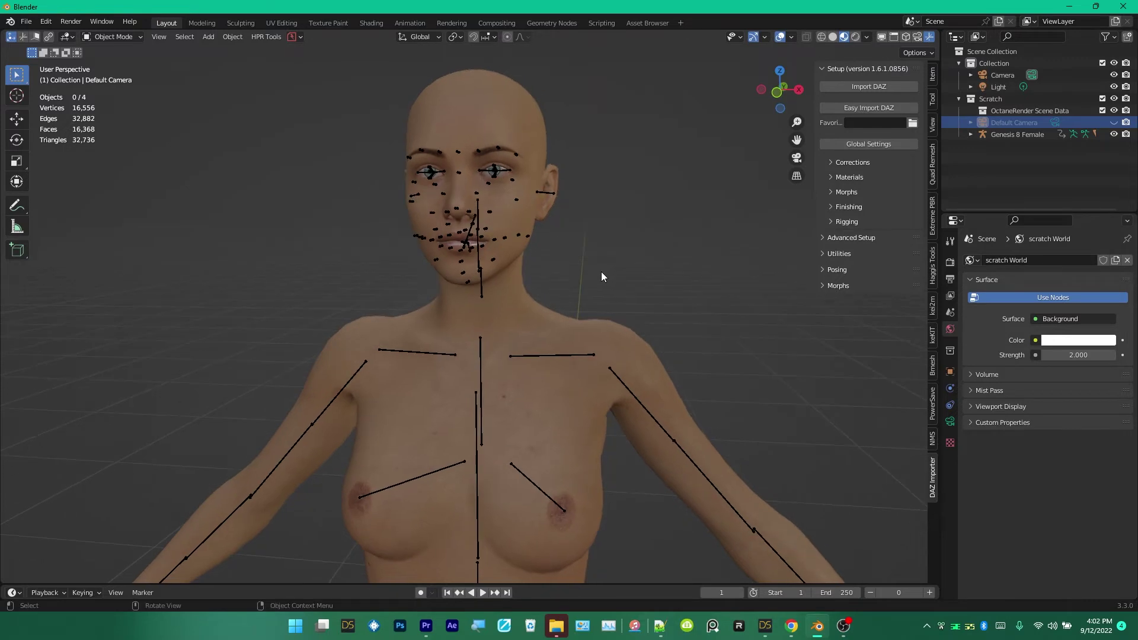
- Select the Genesis 8 Female armature, expand Morphs > Expressions, and hide the armature
{"action": "left_click", "coordinate": [479, 224]}
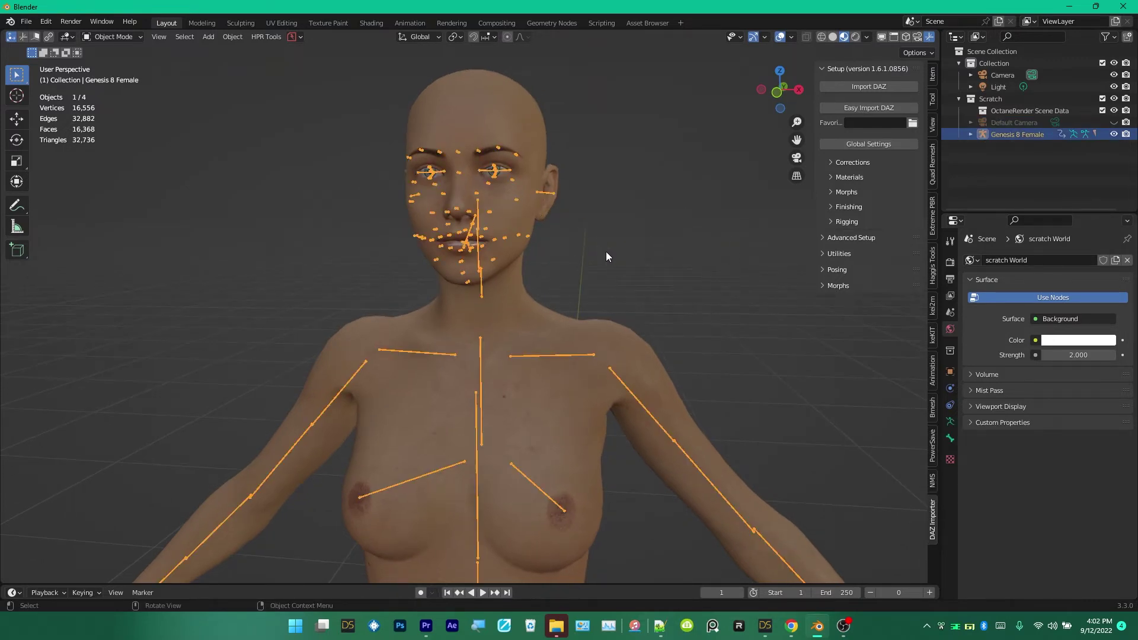
{"action": "left_click", "coordinate": [823, 286]}
{"action": "left_click", "coordinate": [844, 381]}
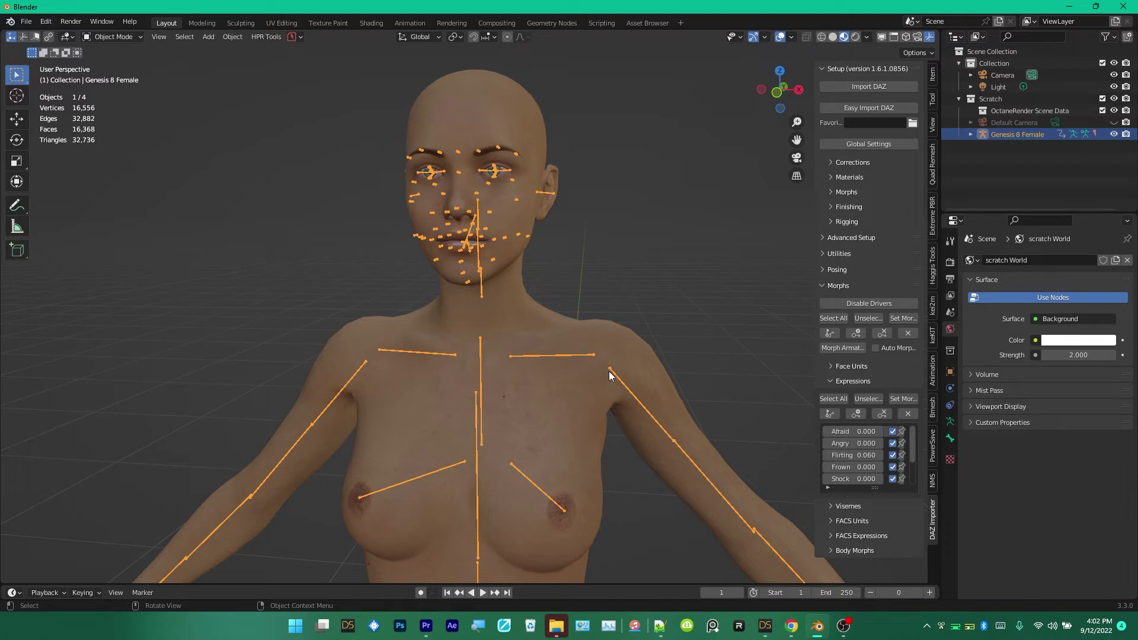
{"action": "key", "text": "h"}
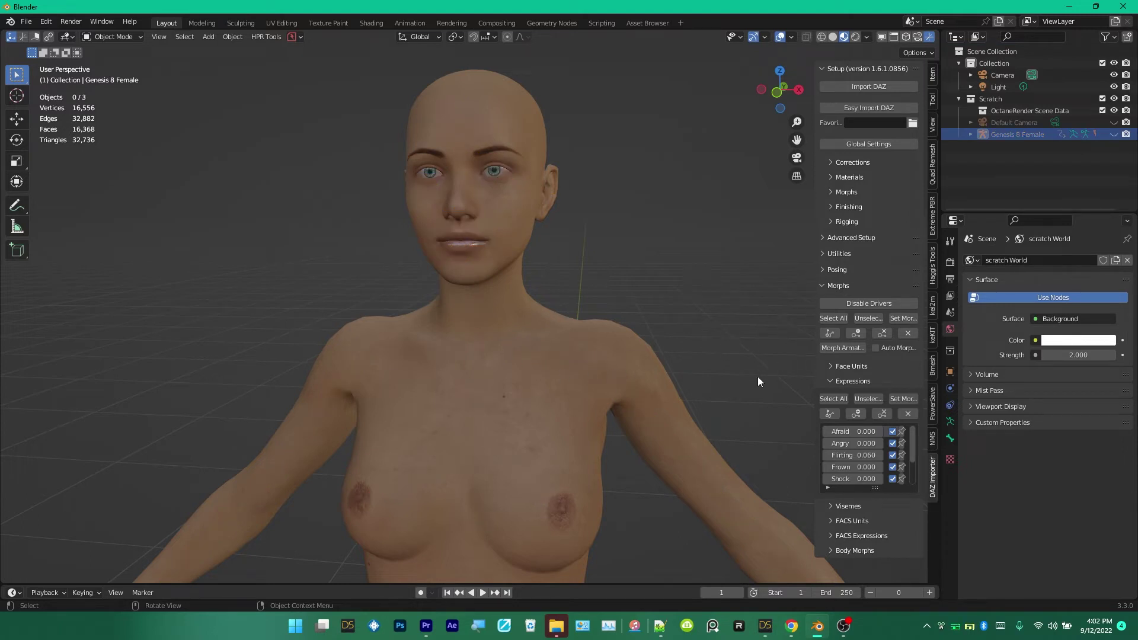
- Set the expressions to Flirting 1.000, Shock 0.850 and Smile 0.320
{"action": "left_click_drag", "start_coordinate": [845, 454], "coordinate": [867, 479]}
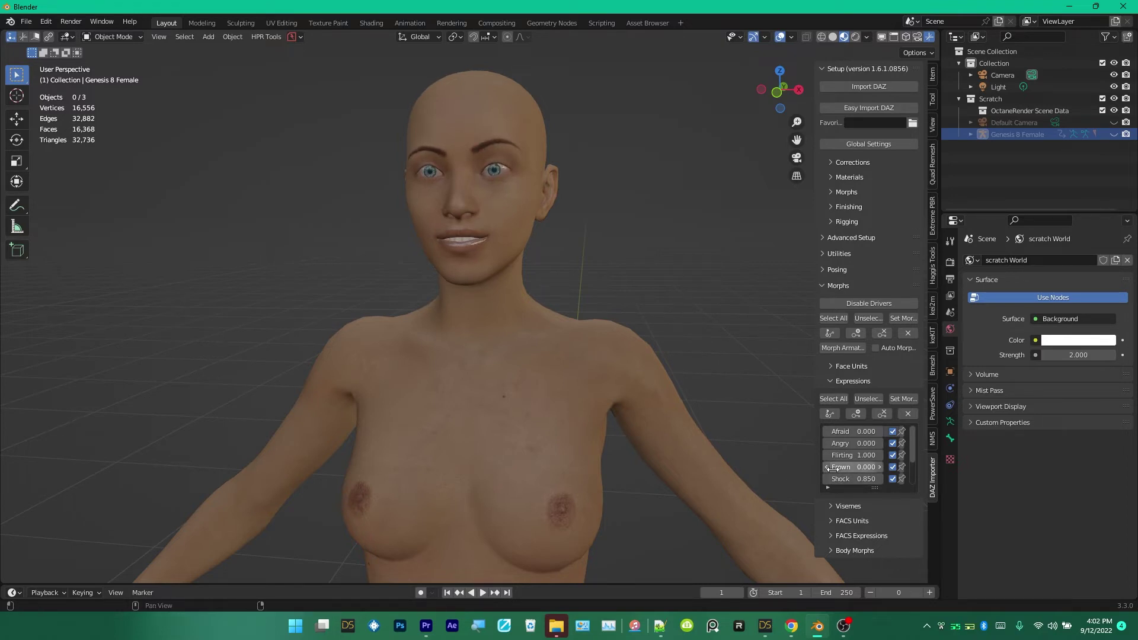
{"action": "scroll", "coordinate": [835, 467], "scroll_direction": "down", "scroll_amount": 1}
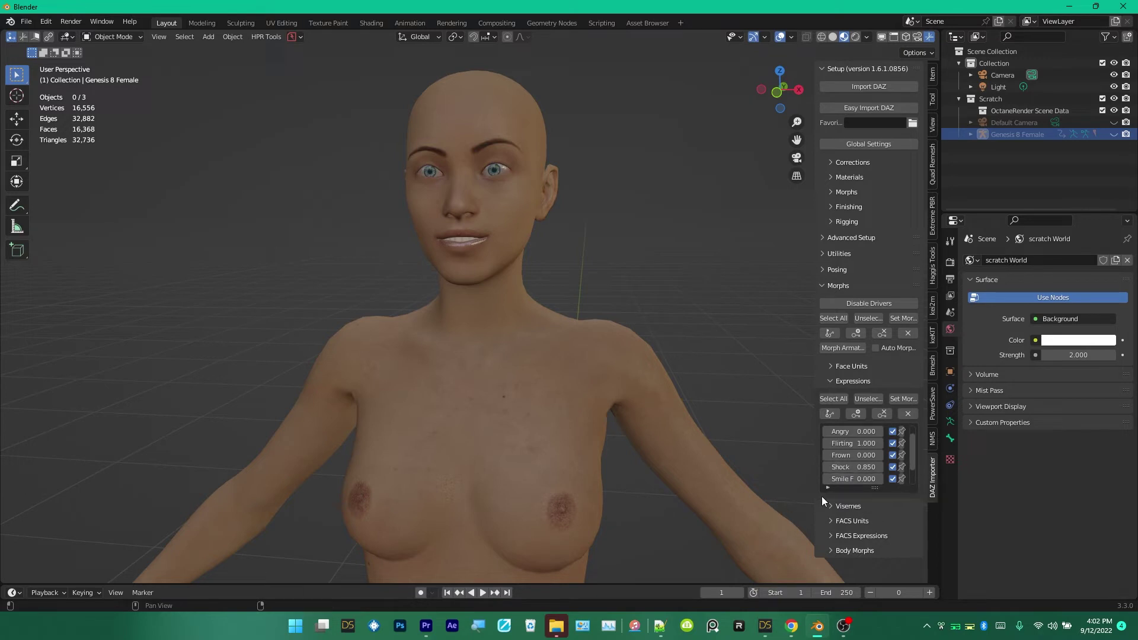
{"action": "left_click_drag", "start_coordinate": [844, 482], "coordinate": [861, 482]}
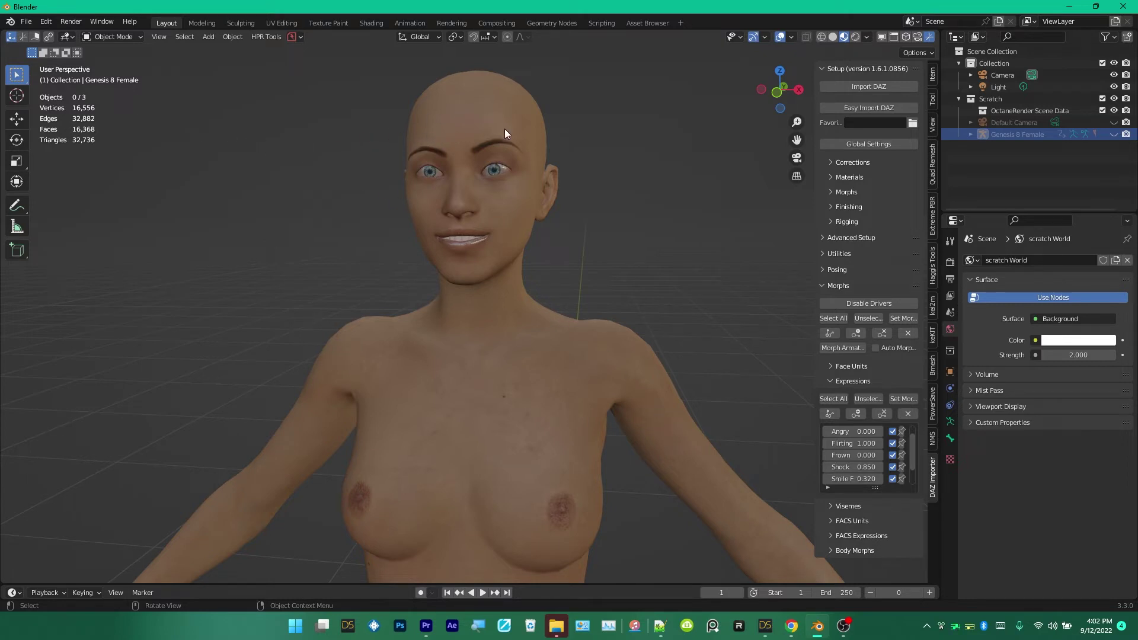
{"action": "middle_click_drag", "start_coordinate": [505, 130], "coordinate": [461, 144]}
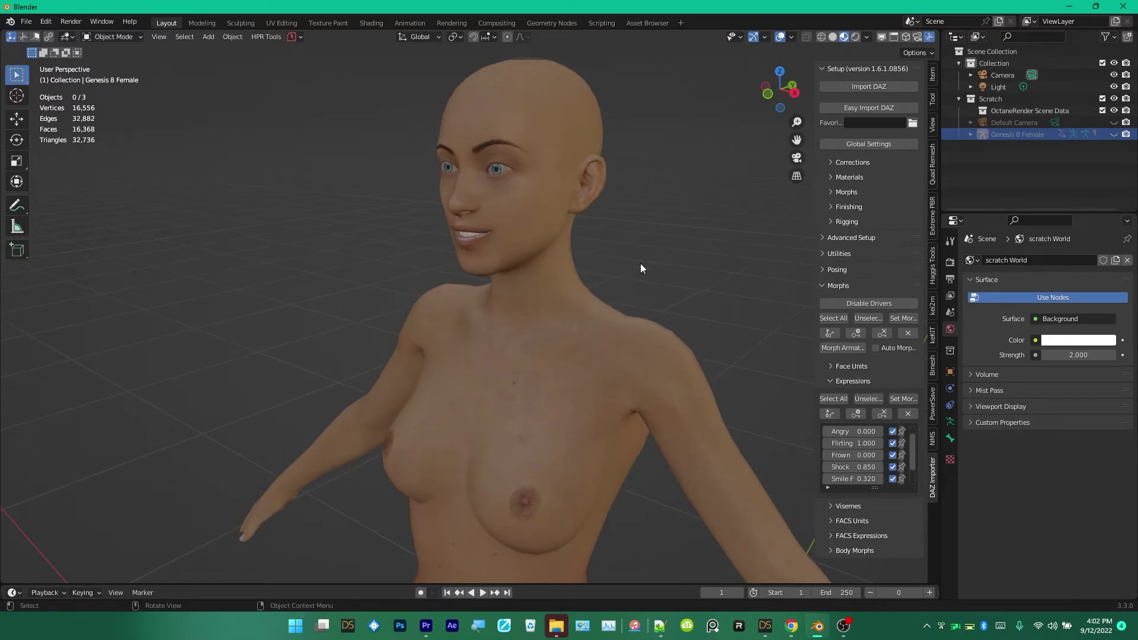
- Enter Sculpt Mode on the body mesh with X mirroring and the Grab brush
{"action": "left_click", "coordinate": [429, 297]}
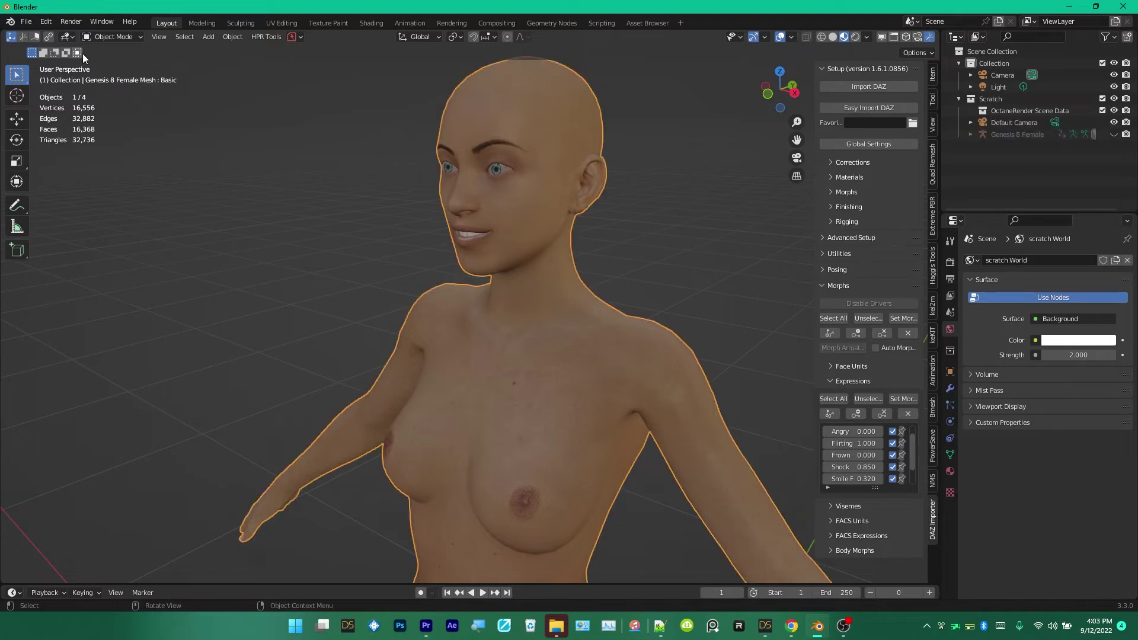
{"action": "left_click", "coordinate": [97, 36]}
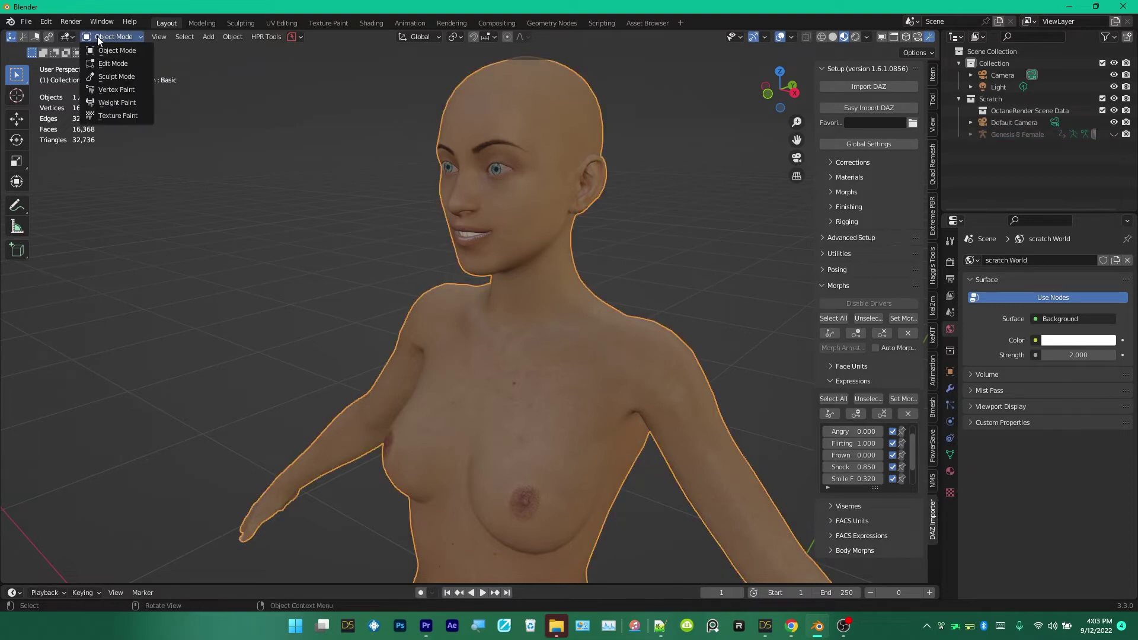
{"action": "left_click", "coordinate": [116, 76]}
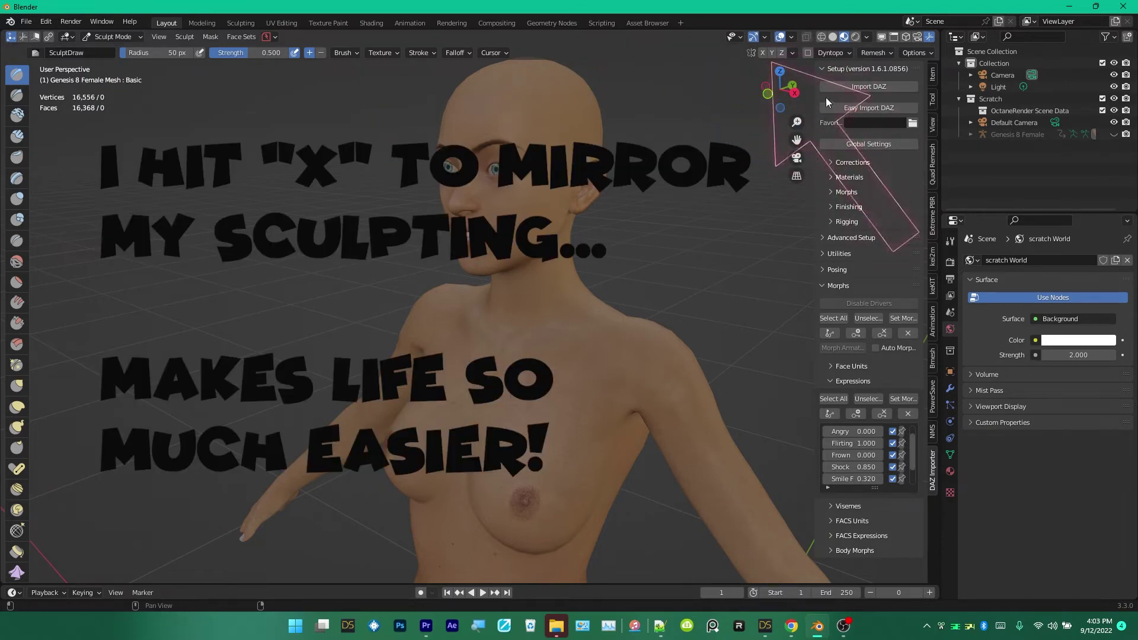
{"action": "left_click", "coordinate": [763, 52]}
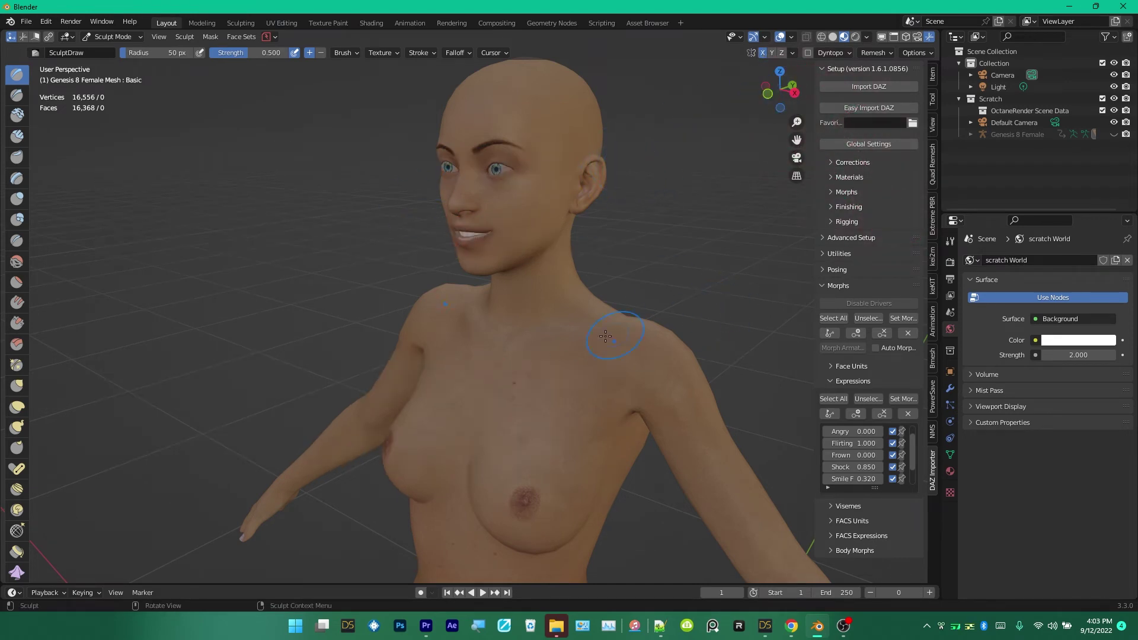
{"action": "left_click", "coordinate": [16, 385]}
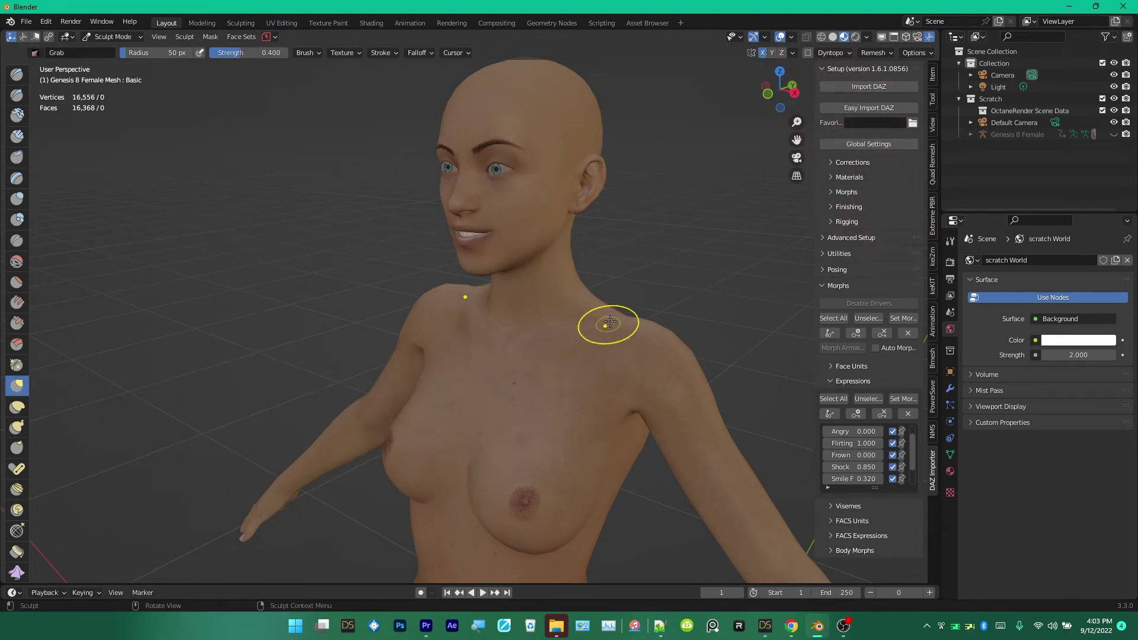
- Set the brush radius to 197 px and pull the chin into shape
{"action": "scroll", "coordinate": [600, 311], "scroll_direction": "down", "scroll_amount": 2}
{"action": "scroll", "coordinate": [639, 115], "scroll_direction": "up", "scroll_amount": 2}
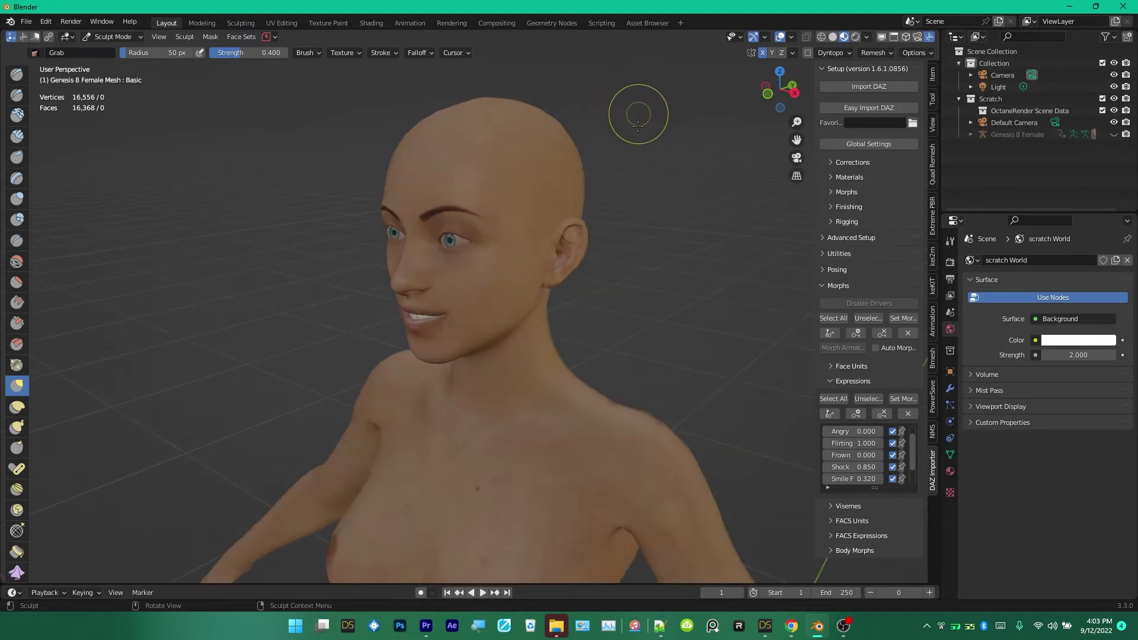
{"action": "middle_click_drag", "start_coordinate": [611, 275], "coordinate": [562, 270]}
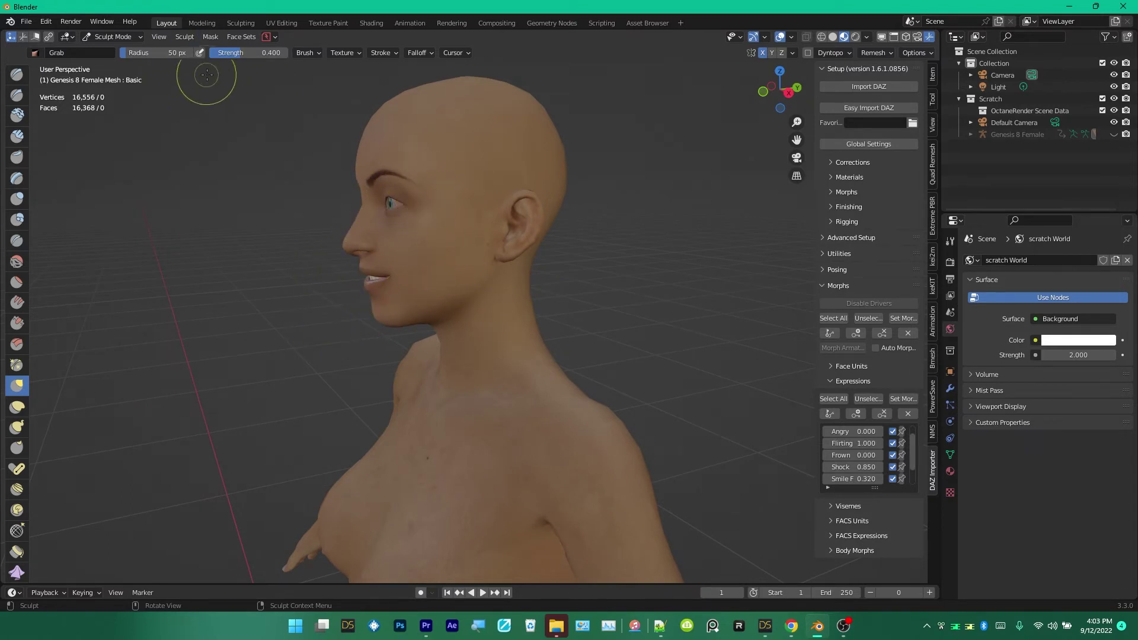
{"action": "mouse_move", "coordinate": [170, 52]}
{"action": "left_mouse_down"}
{"action": "mouse_move", "coordinate": [181, 51]}
{"action": "mouse_move", "coordinate": [148, 52]}
{"action": "left_mouse_up"}
{"action": "scroll", "coordinate": [481, 190], "scroll_direction": "up", "scroll_amount": 1}
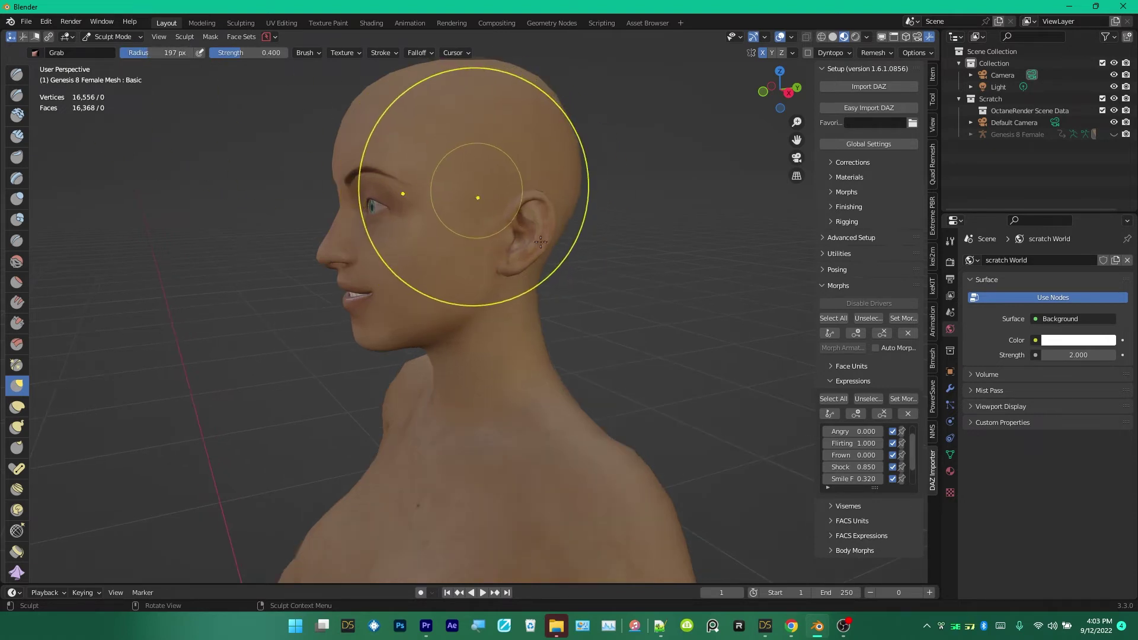
{"action": "scroll", "coordinate": [468, 267], "scroll_direction": "up", "scroll_amount": 2}
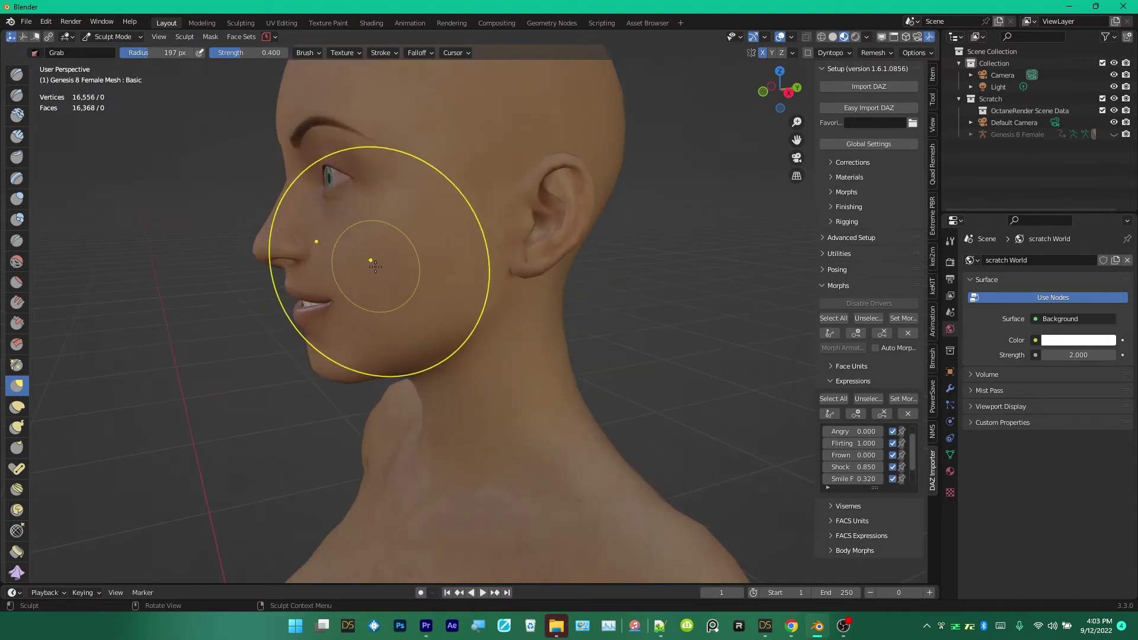
{"action": "middle_click_drag", "start_coordinate": [375, 259], "coordinate": [373, 262]}
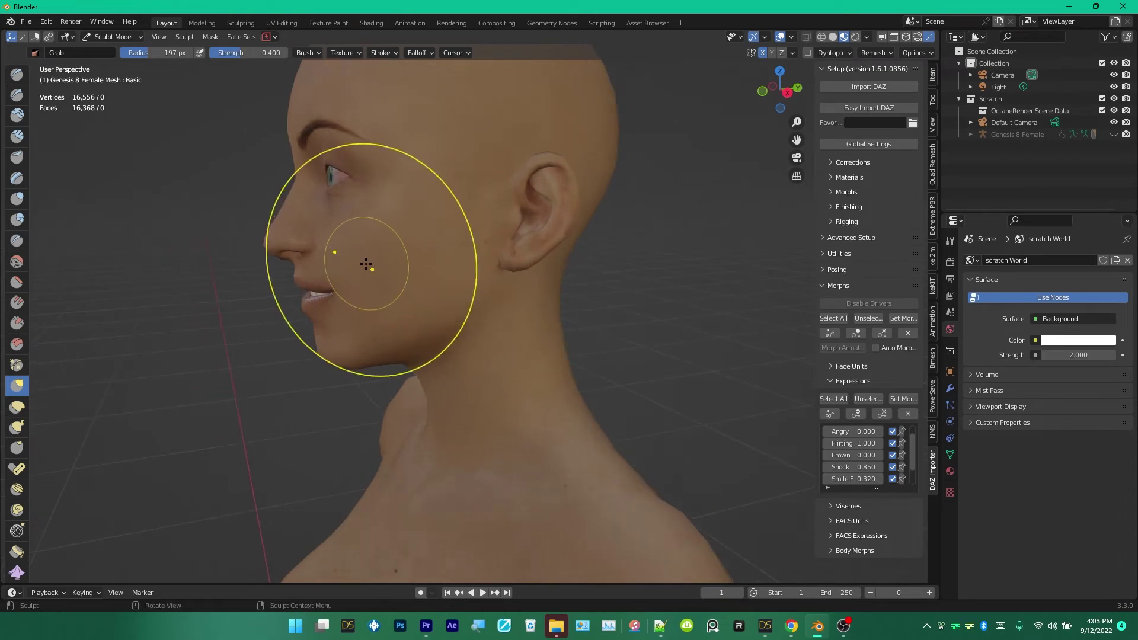
{"action": "scroll", "coordinate": [373, 267], "scroll_direction": "up", "scroll_amount": 1}
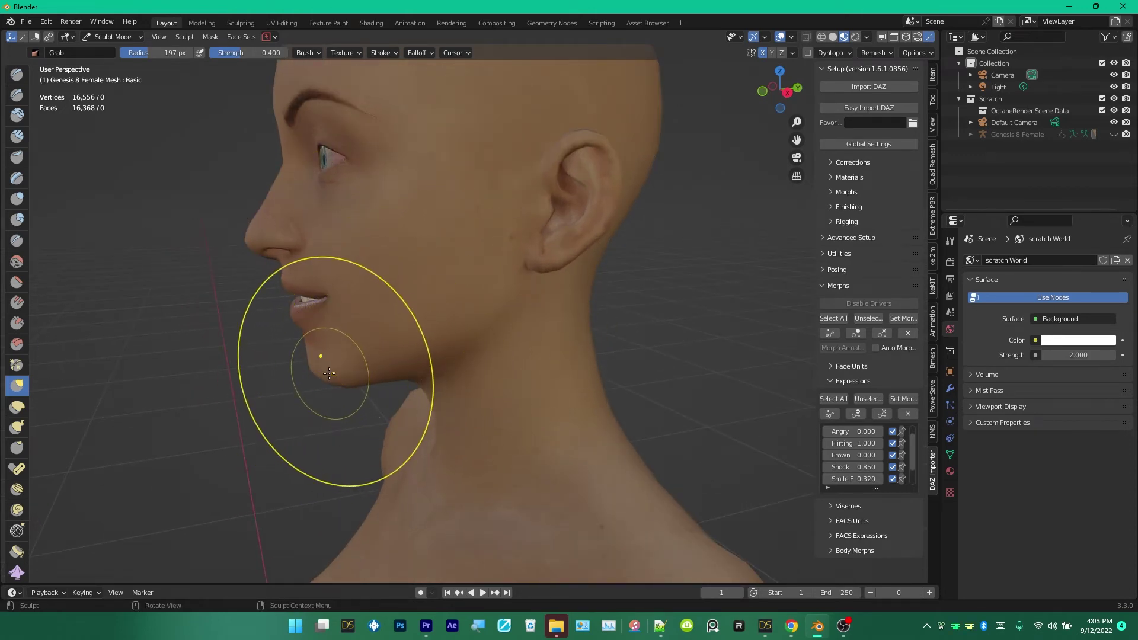
{"action": "left_click_drag", "start_coordinate": [336, 377], "coordinate": [339, 370]}
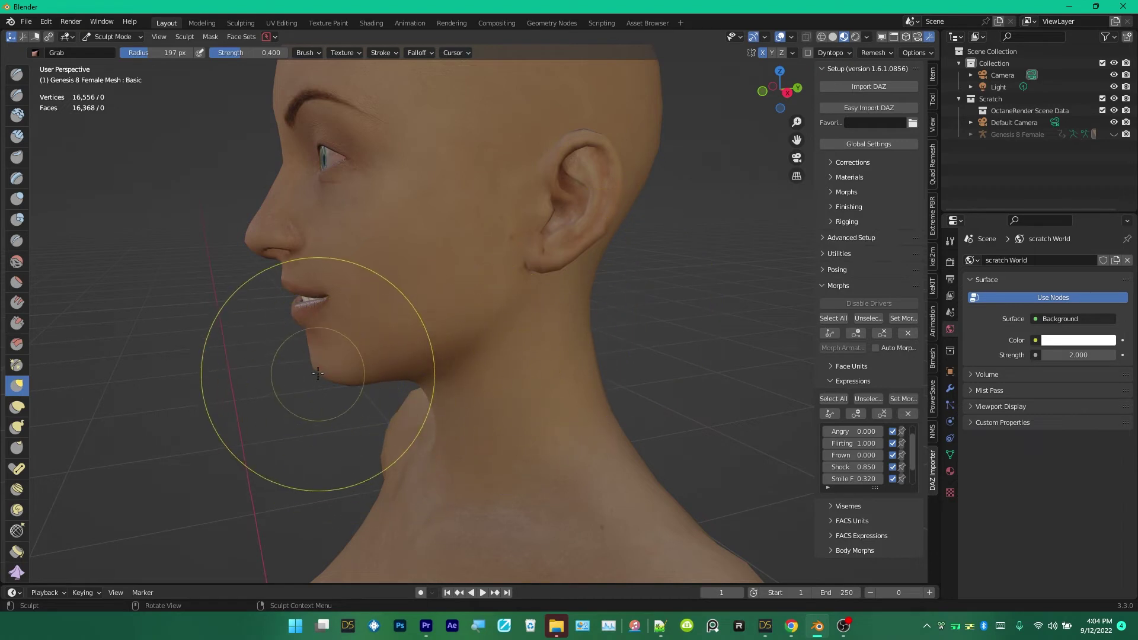
{"action": "left_click_drag", "start_coordinate": [323, 366], "coordinate": [332, 350]}
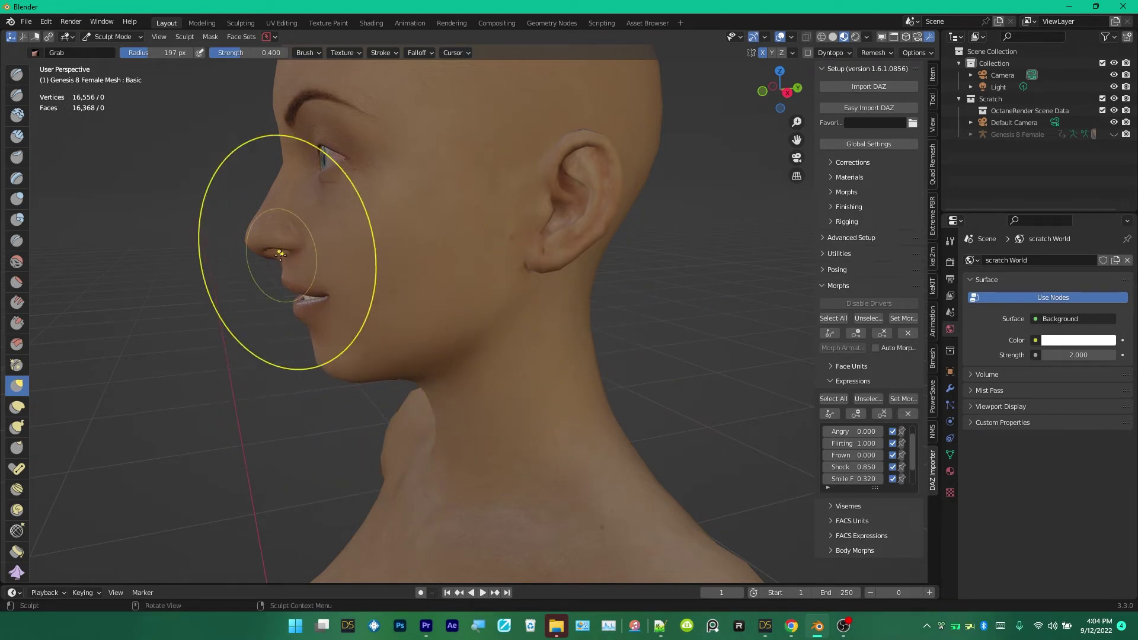
- Reshape the nose tip, then refine it with the radius reduced to 90 px
{"action": "scroll", "coordinate": [263, 241], "scroll_direction": "up", "scroll_amount": 2}
{"action": "scroll", "coordinate": [263, 240], "scroll_direction": "up", "scroll_amount": 1}
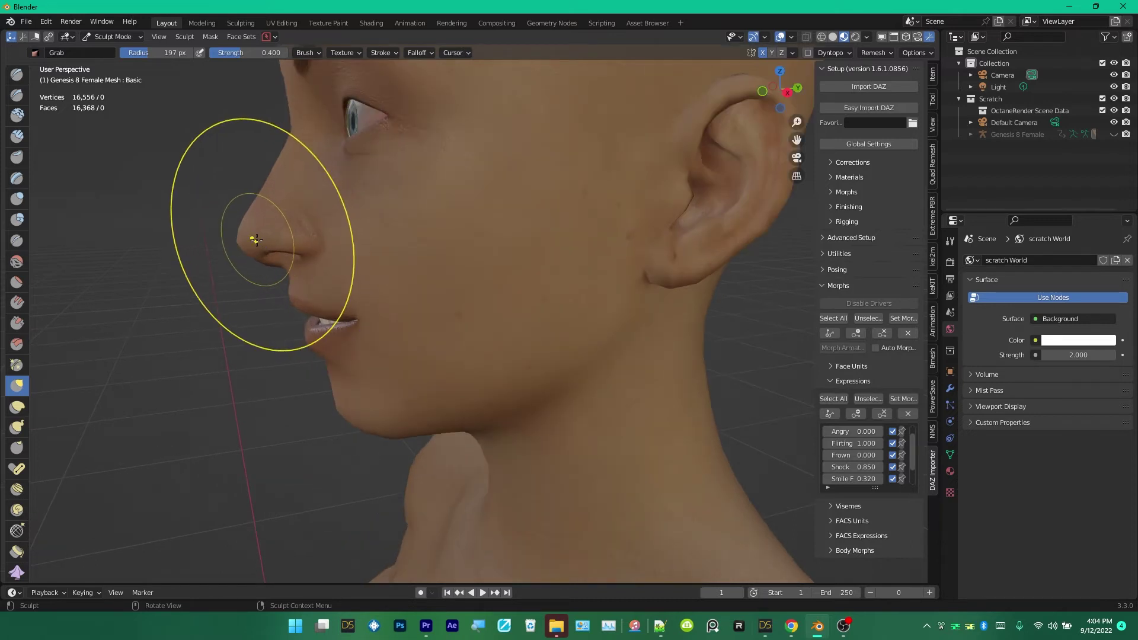
{"action": "left_click_drag", "start_coordinate": [261, 239], "coordinate": [267, 236]}
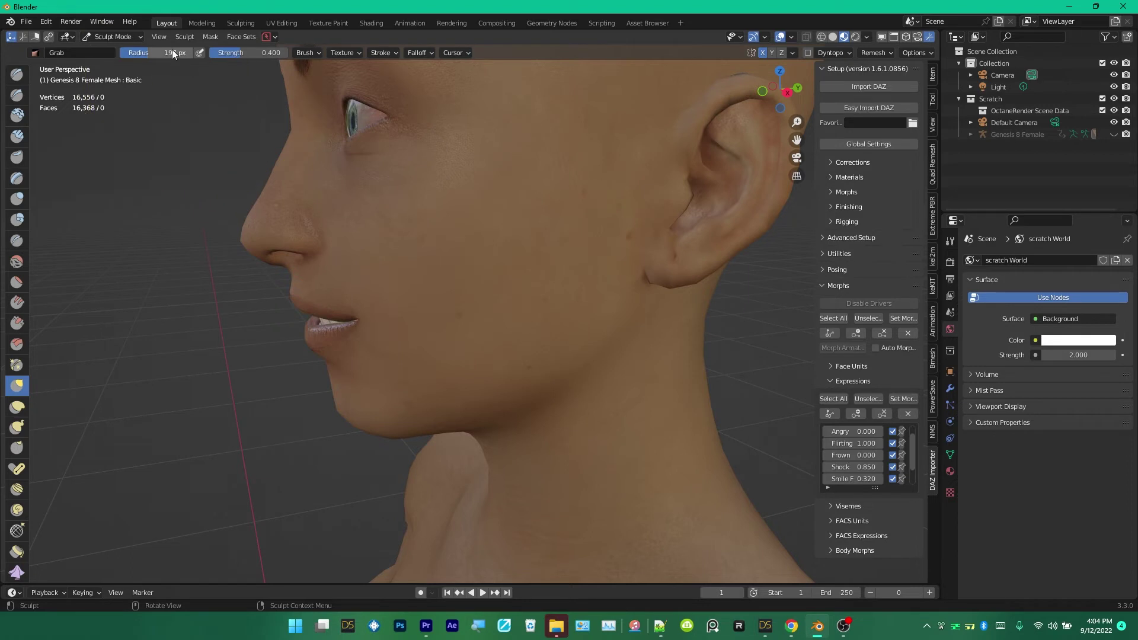
{"action": "left_click_drag", "start_coordinate": [172, 53], "coordinate": [151, 53]}
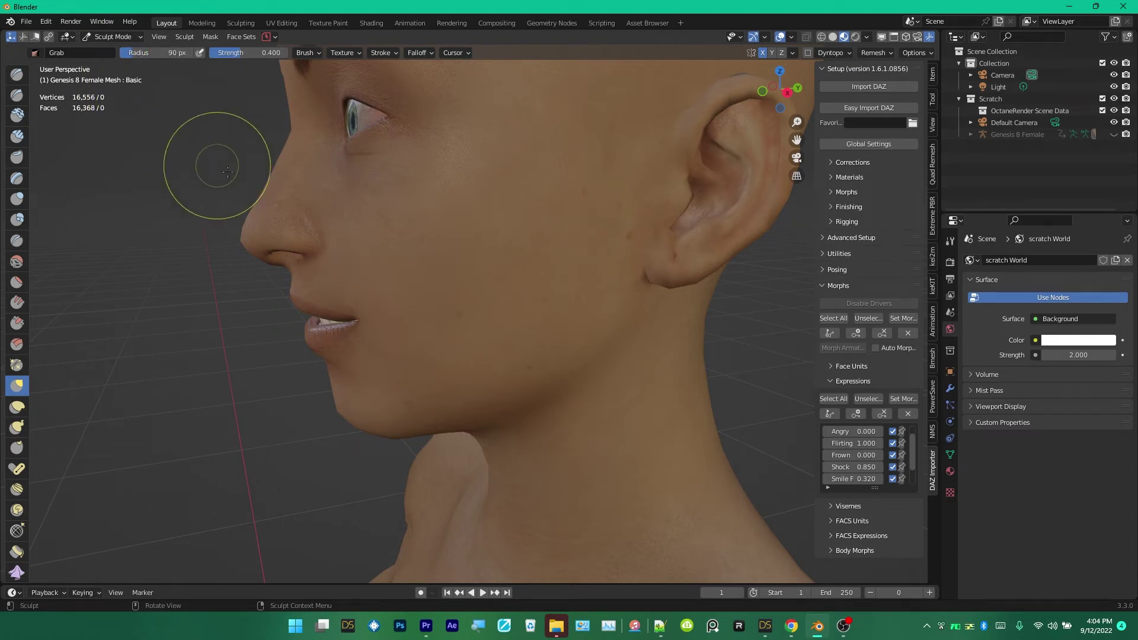
{"action": "left_click_drag", "start_coordinate": [263, 235], "coordinate": [272, 224]}
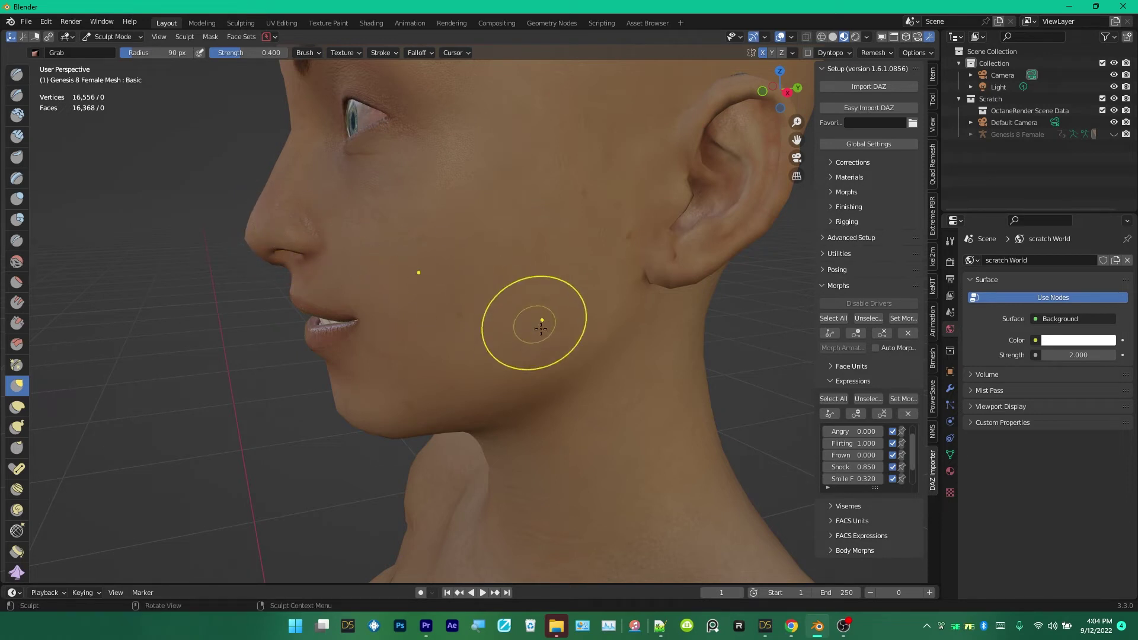
- Pull the right mouth corner upward into a smile from the front view
{"action": "scroll", "coordinate": [521, 348], "scroll_direction": "down", "scroll_amount": 2}
{"action": "mouse_move", "coordinate": [505, 335]}
{"action": "middle_mouse_down"}
{"action": "mouse_move", "coordinate": [593, 340]}
{"action": "mouse_move", "coordinate": [569, 335]}
{"action": "middle_mouse_up"}
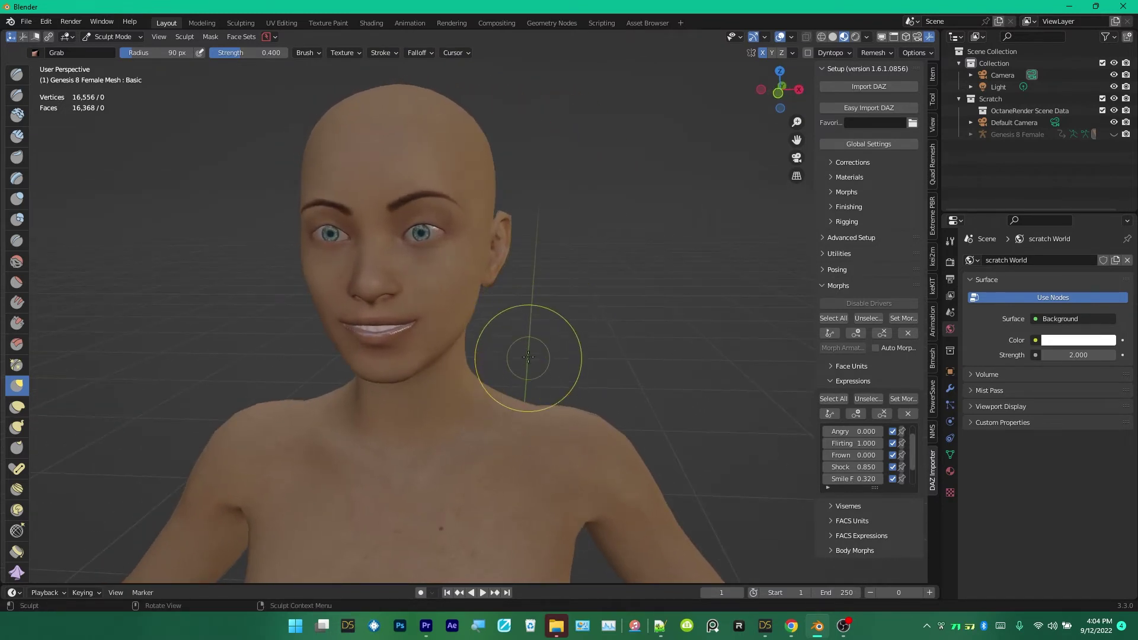
{"action": "scroll", "coordinate": [402, 347], "scroll_direction": "up", "scroll_amount": 3}
{"action": "left_click_drag", "start_coordinate": [388, 355], "coordinate": [430, 291]}
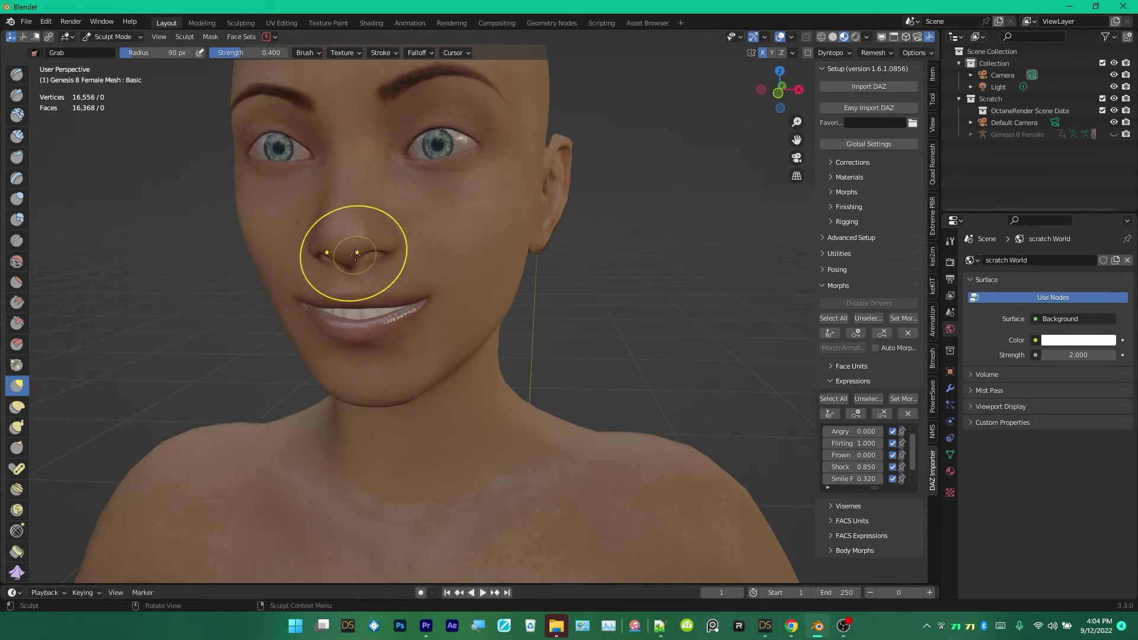
{"action": "middle_click_drag", "start_coordinate": [348, 254], "coordinate": [300, 241]}
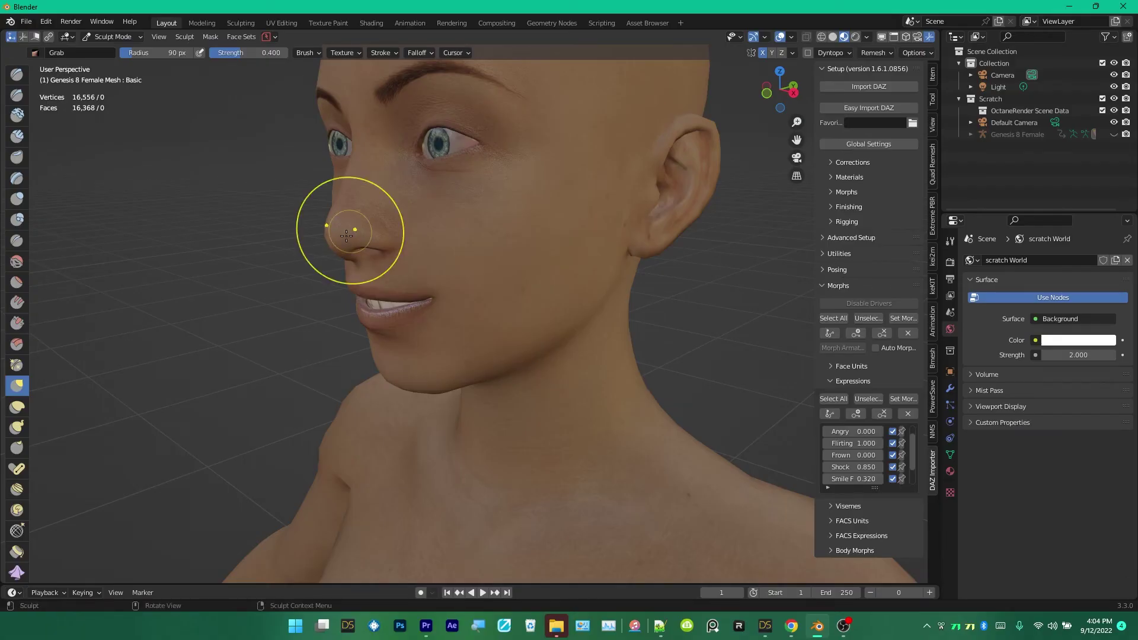
- From a zoomed-out front view, Grab-drag the left mouth corner up to match the right
{"action": "mouse_move", "coordinate": [431, 326]}
{"action": "middle_mouse_down"}
{"action": "mouse_move", "coordinate": [499, 334]}
{"action": "mouse_move", "coordinate": [501, 323]}
{"action": "middle_mouse_up"}
{"action": "scroll", "coordinate": [492, 328], "scroll_direction": "down", "scroll_amount": 5}
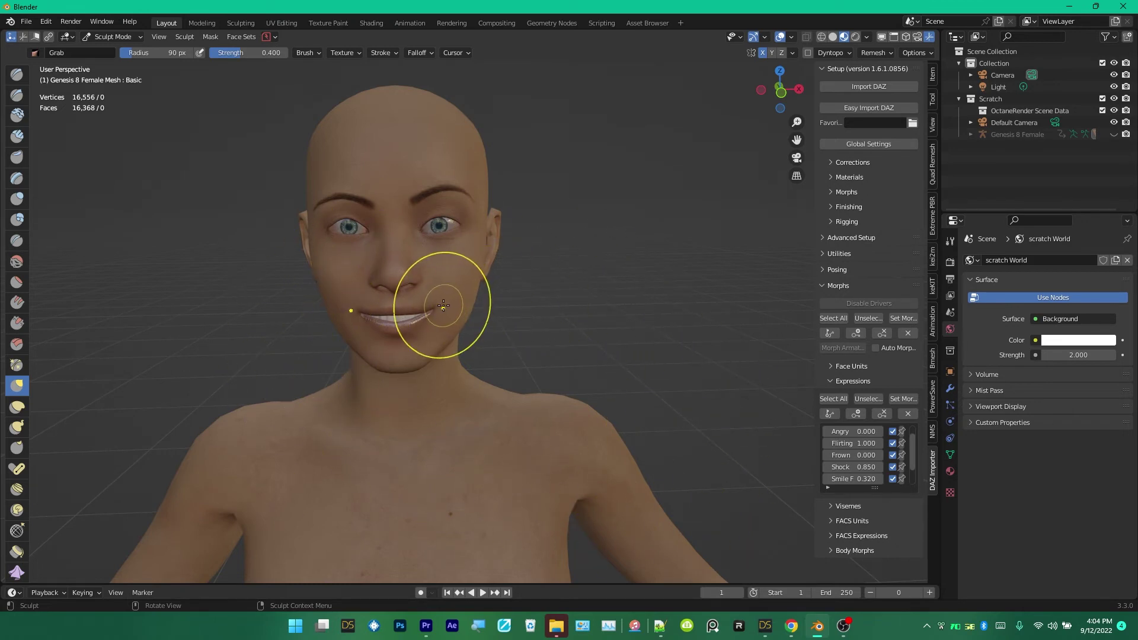
{"action": "left_click_drag", "start_coordinate": [438, 304], "coordinate": [415, 306]}
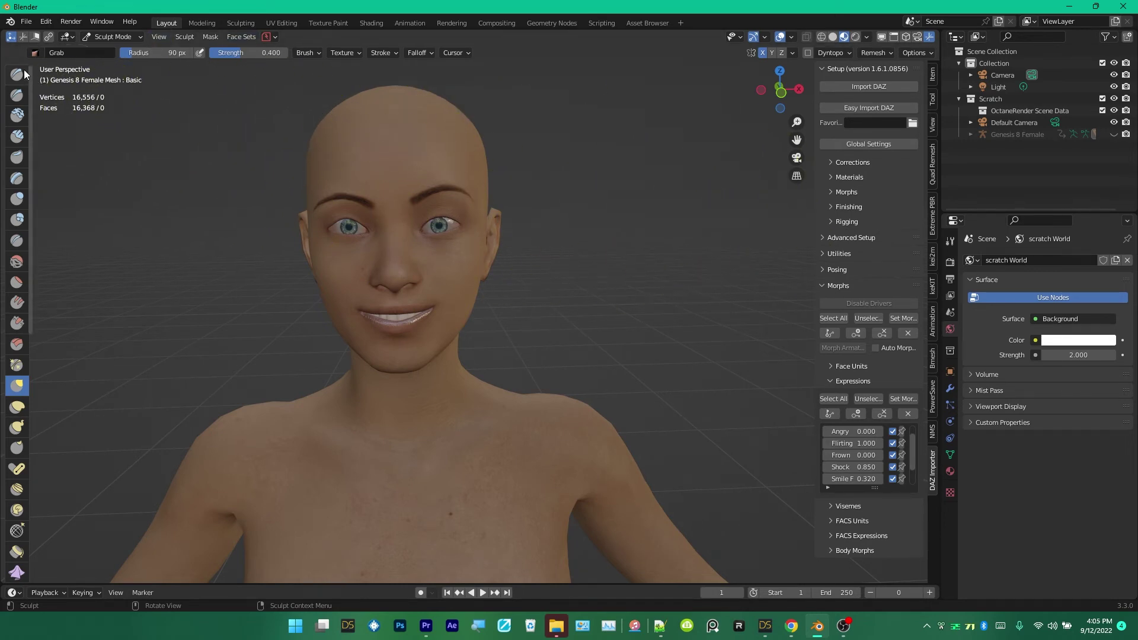
{"action": "left_click", "coordinate": [26, 21]}
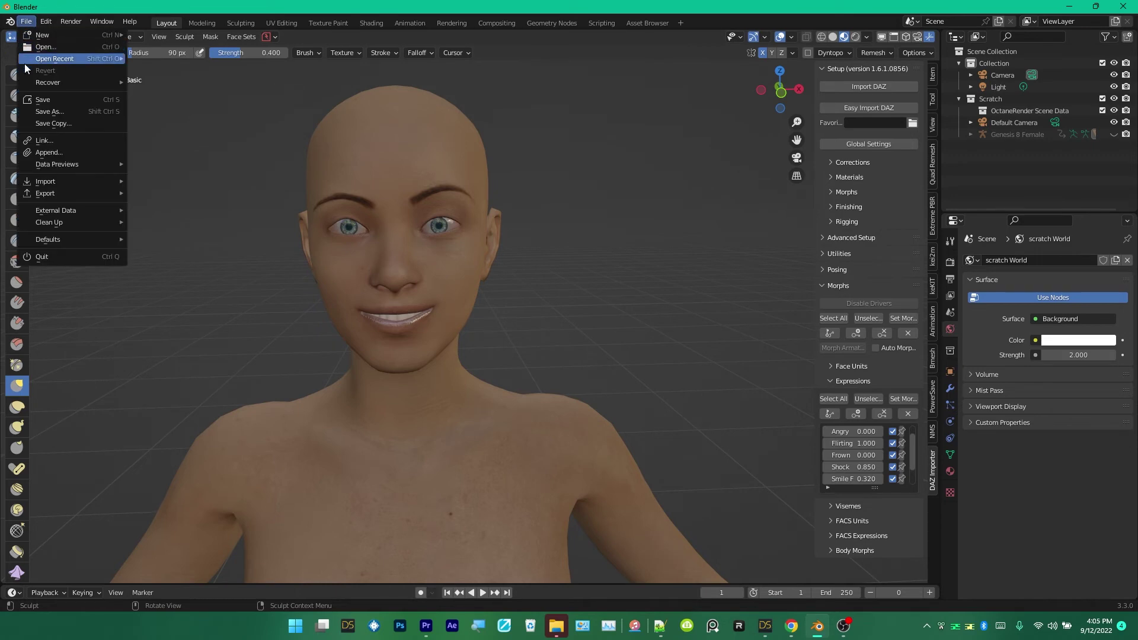
- Start a Wavefront (.obj) (legacy) export and browse to the Desktop folder
{"action": "mouse_move", "coordinate": [59, 181]}
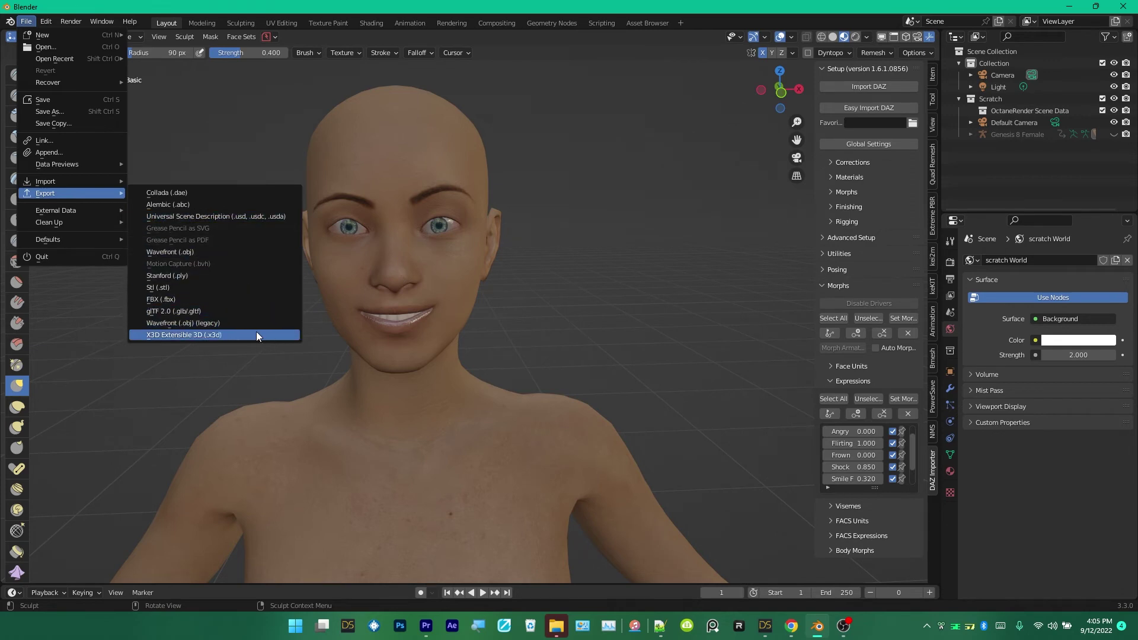
{"action": "left_click", "coordinate": [180, 322]}
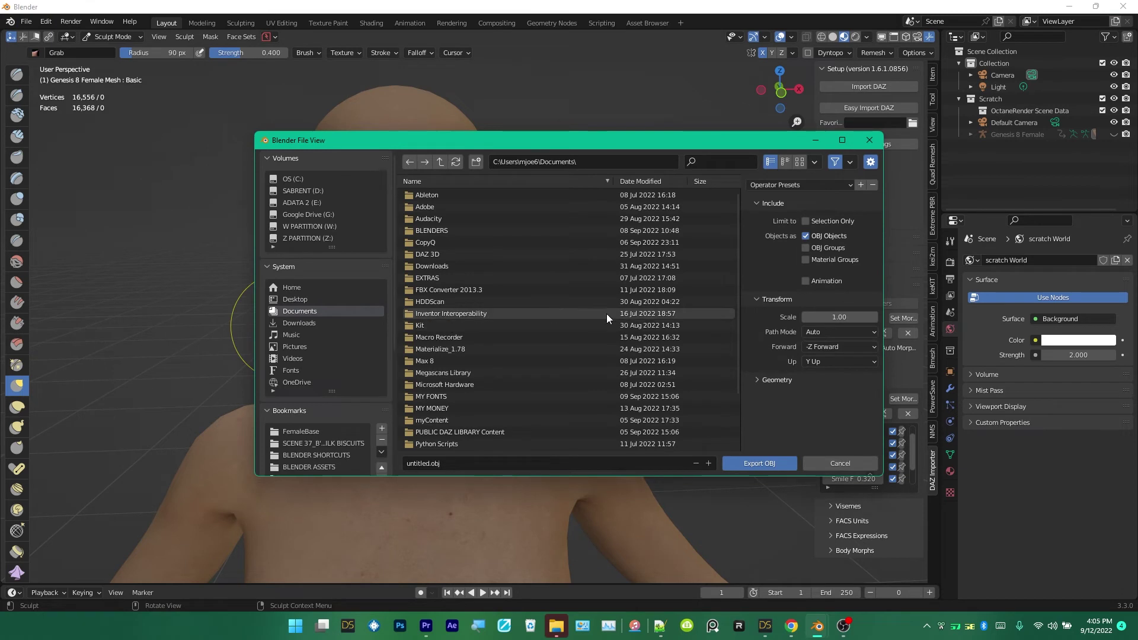
{"action": "scroll", "coordinate": [550, 325], "scroll_direction": "down", "scroll_amount": 3}
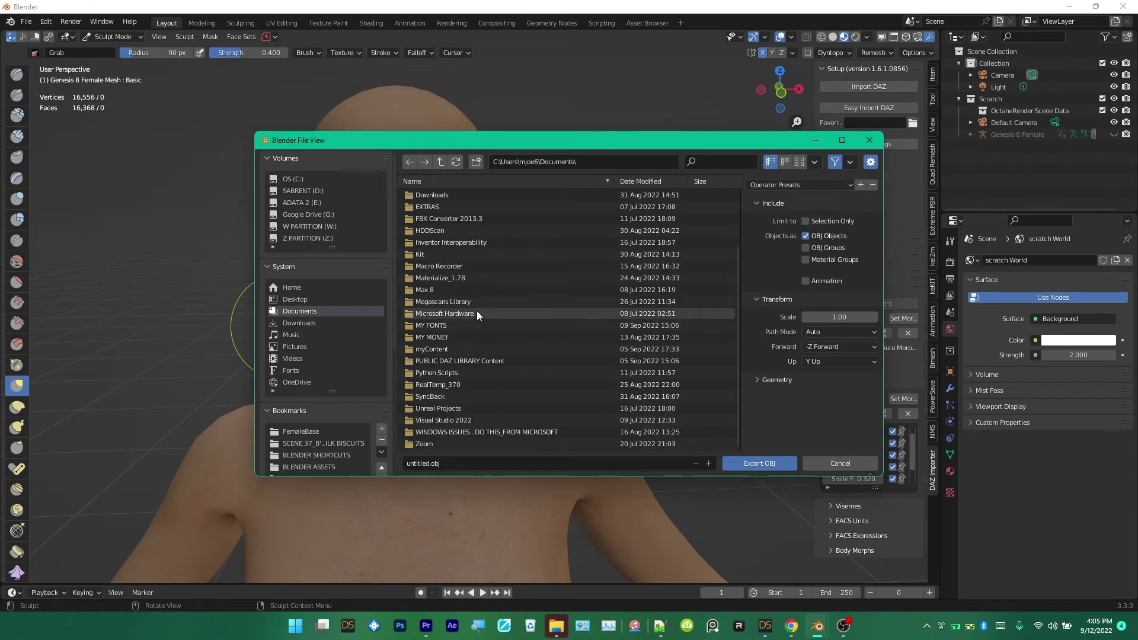
{"action": "left_click", "coordinate": [329, 299]}
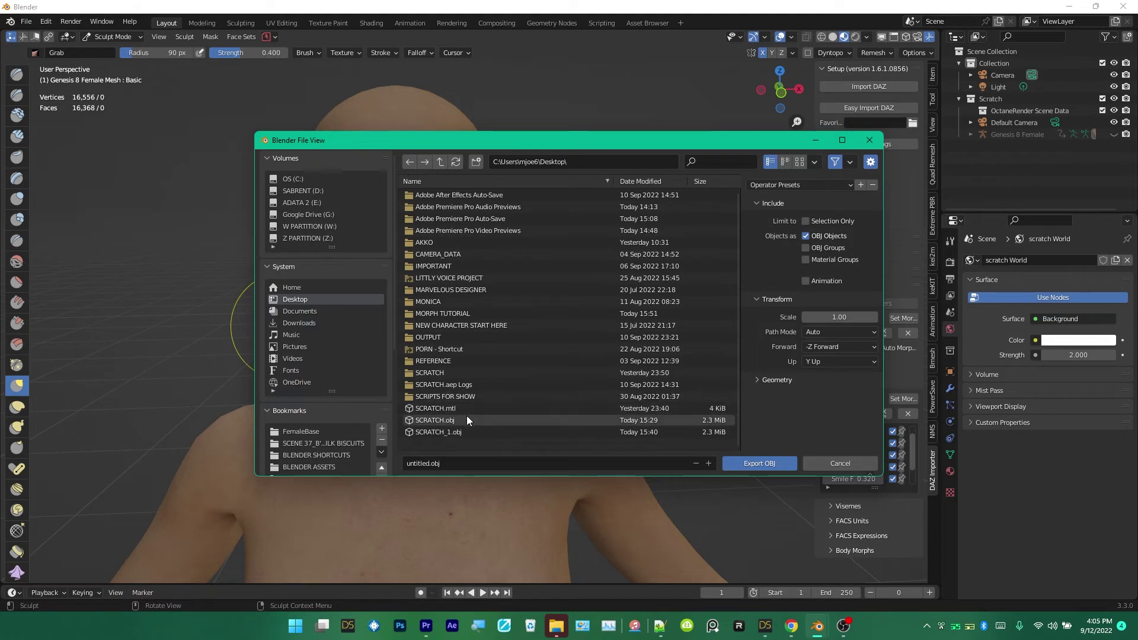
- Delete the duplicate SCRATCH_1.obj and select SCRATCH.obj as the file to overwrite
{"action": "right_click", "coordinate": [419, 433]}
{"action": "mouse_move", "coordinate": [417, 436]}
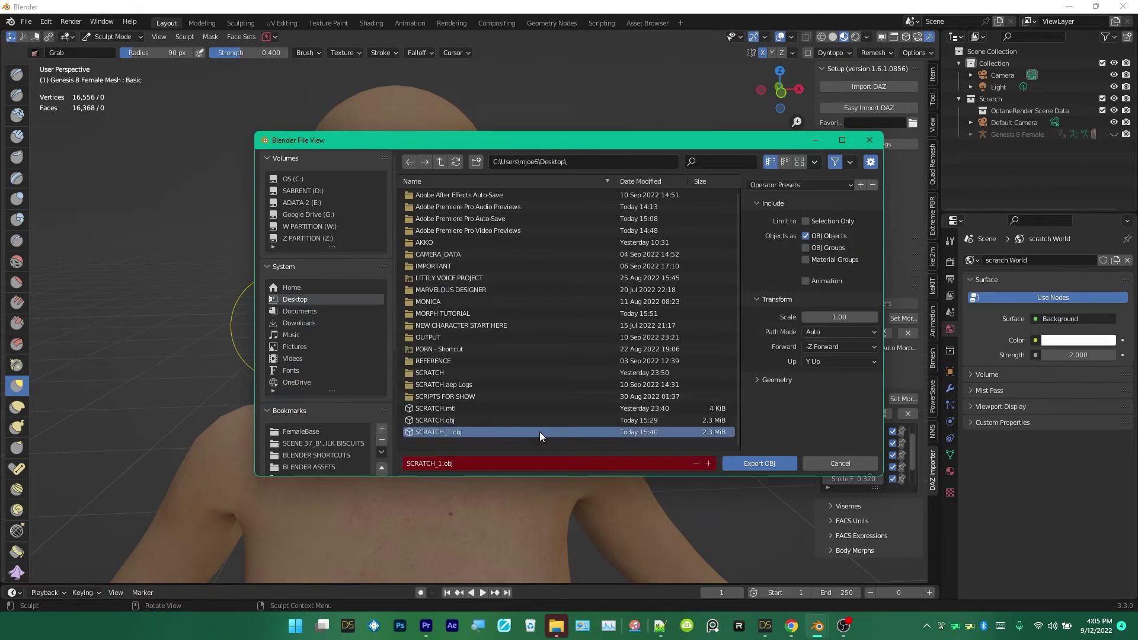
{"action": "right_click", "coordinate": [466, 435]}
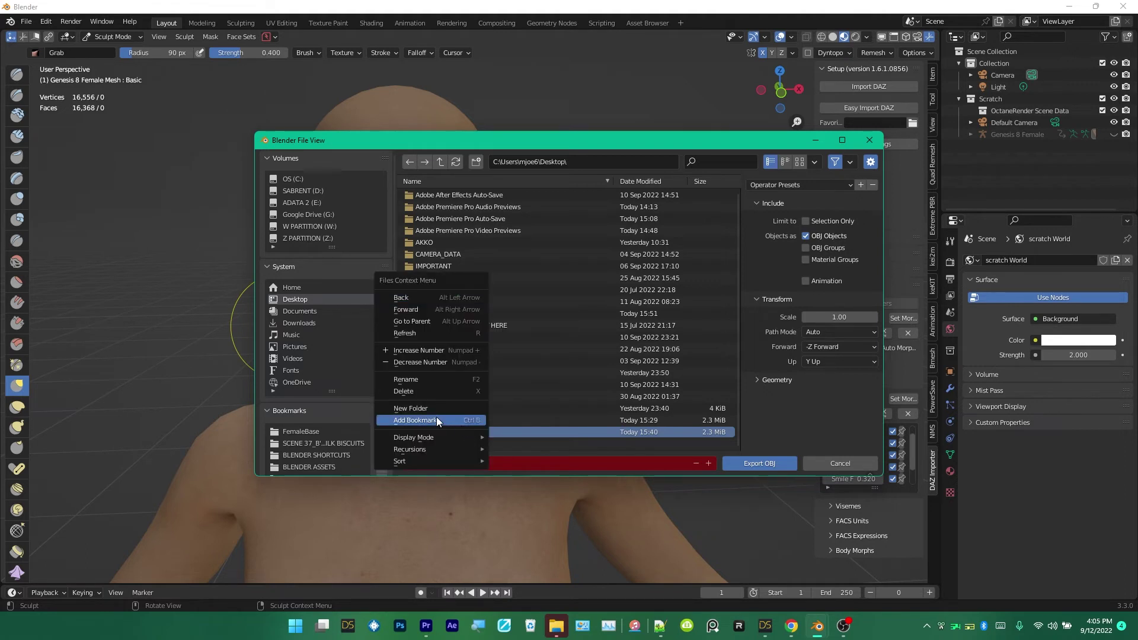
{"action": "left_click", "coordinate": [418, 390]}
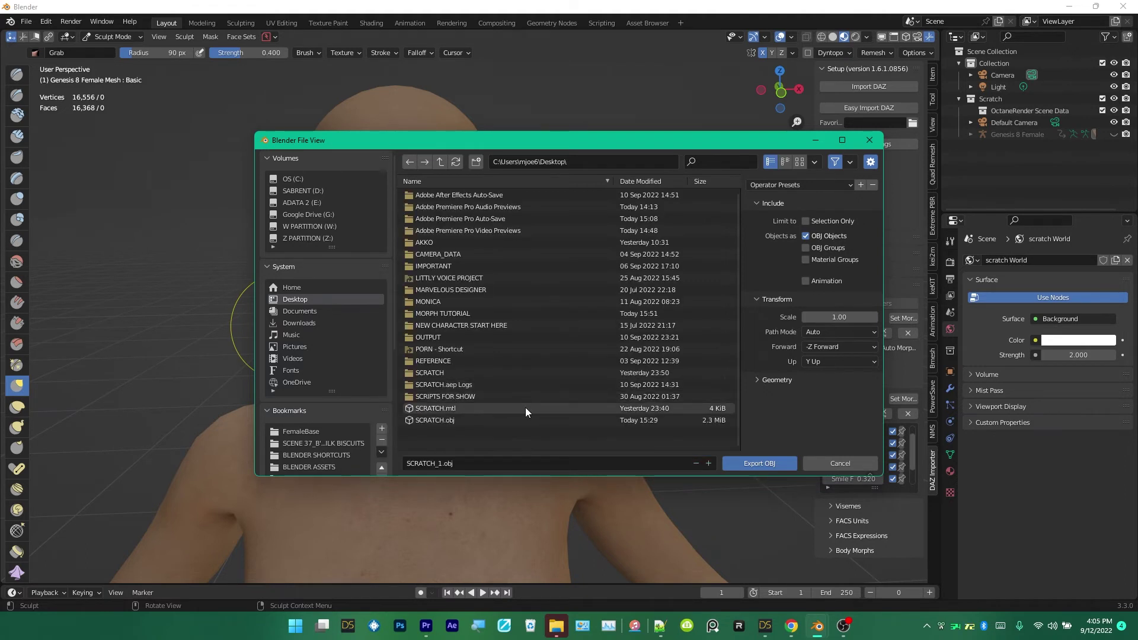
{"action": "left_click", "coordinate": [444, 419]}
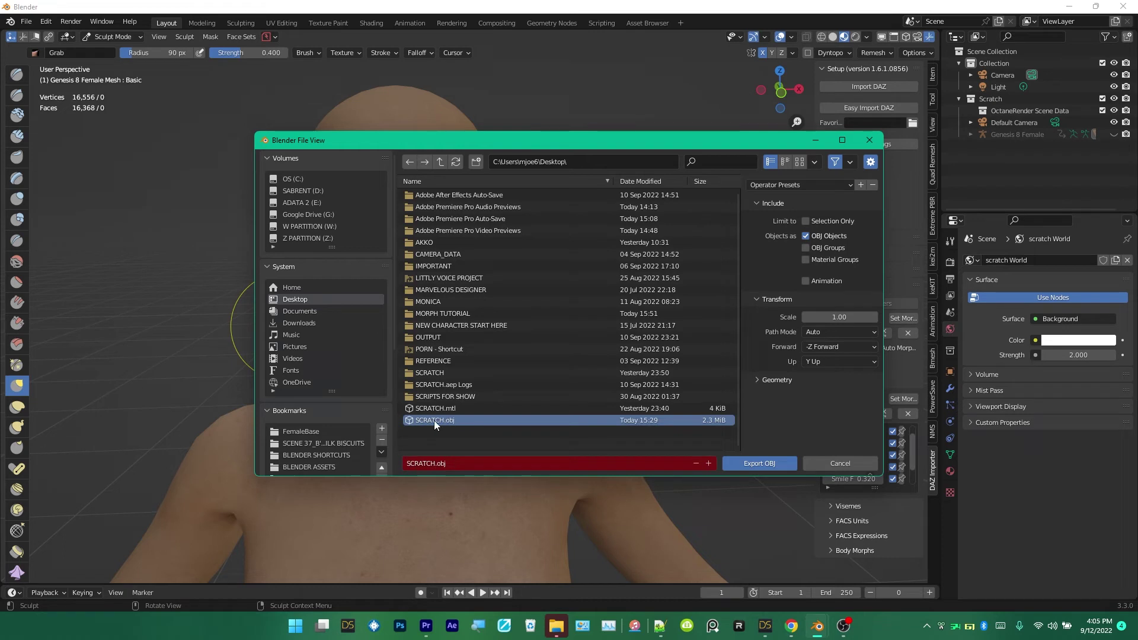
{"action": "left_click", "coordinate": [432, 360]}
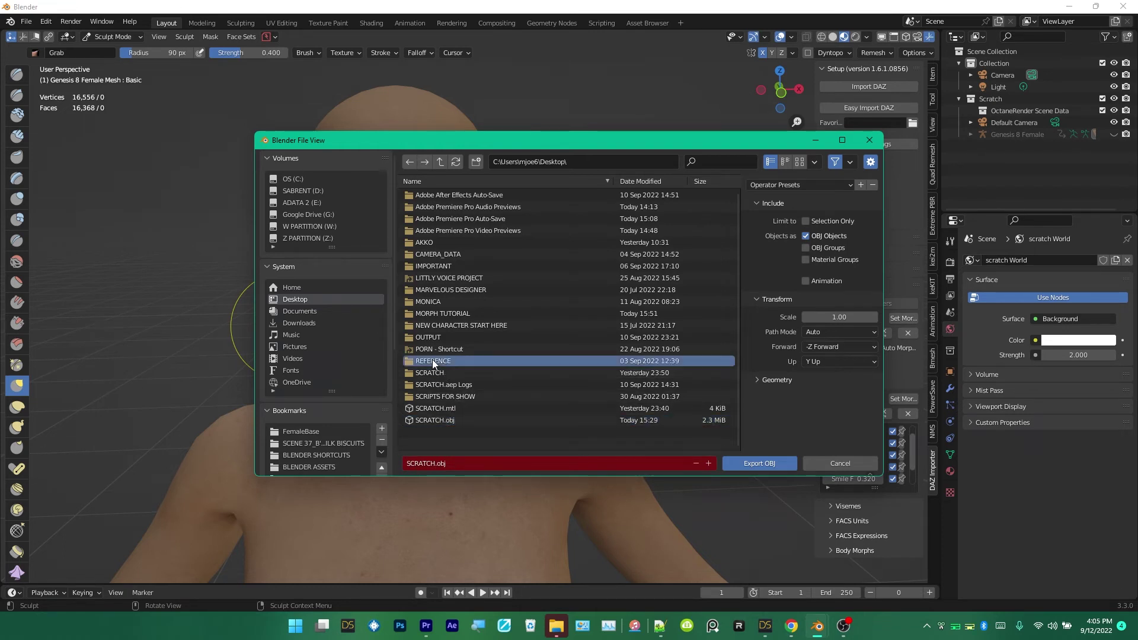
{"action": "left_click", "coordinate": [446, 419]}
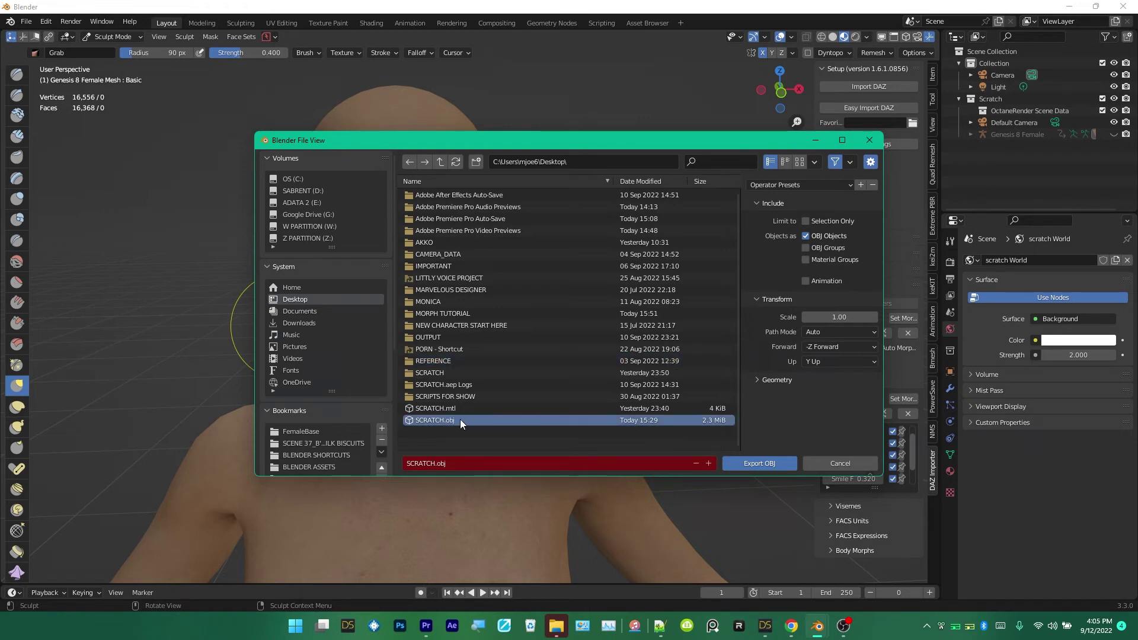
- Apply the DAZ operator preset, review the Geometry options, and export over SCRATCH.obj
{"action": "left_click", "coordinate": [852, 187]}
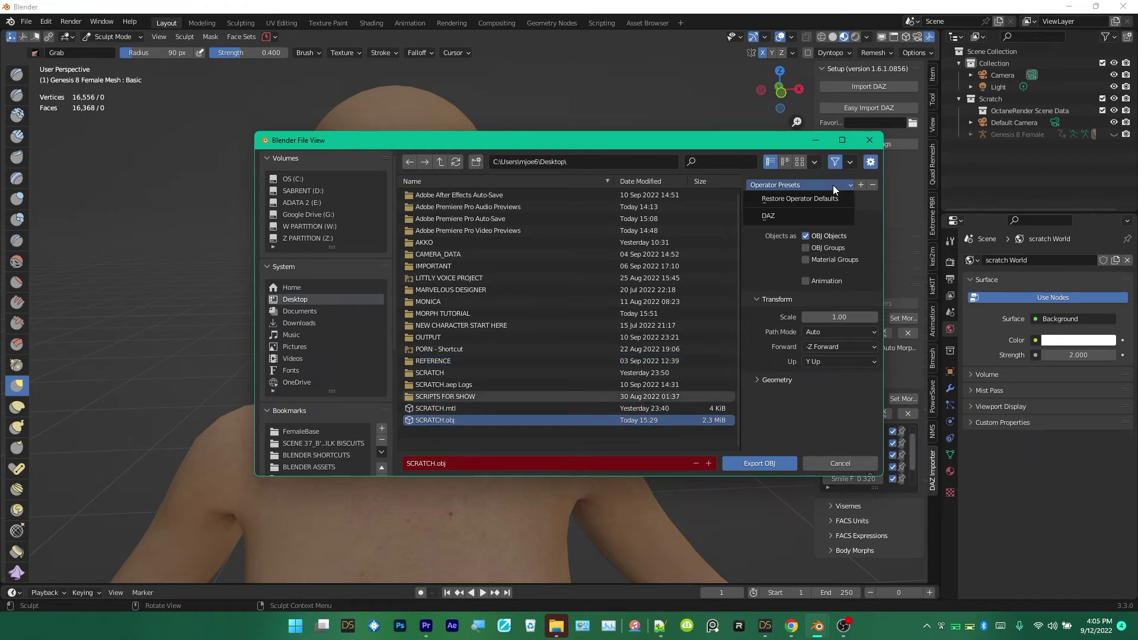
{"action": "left_click", "coordinate": [765, 215]}
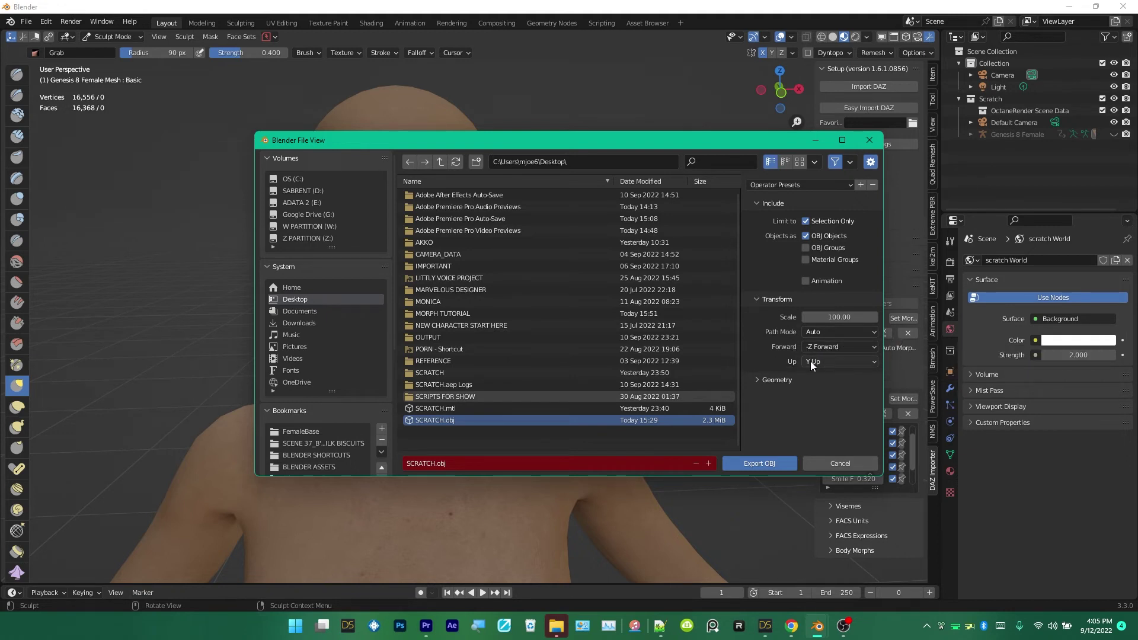
{"action": "left_click", "coordinate": [759, 379]}
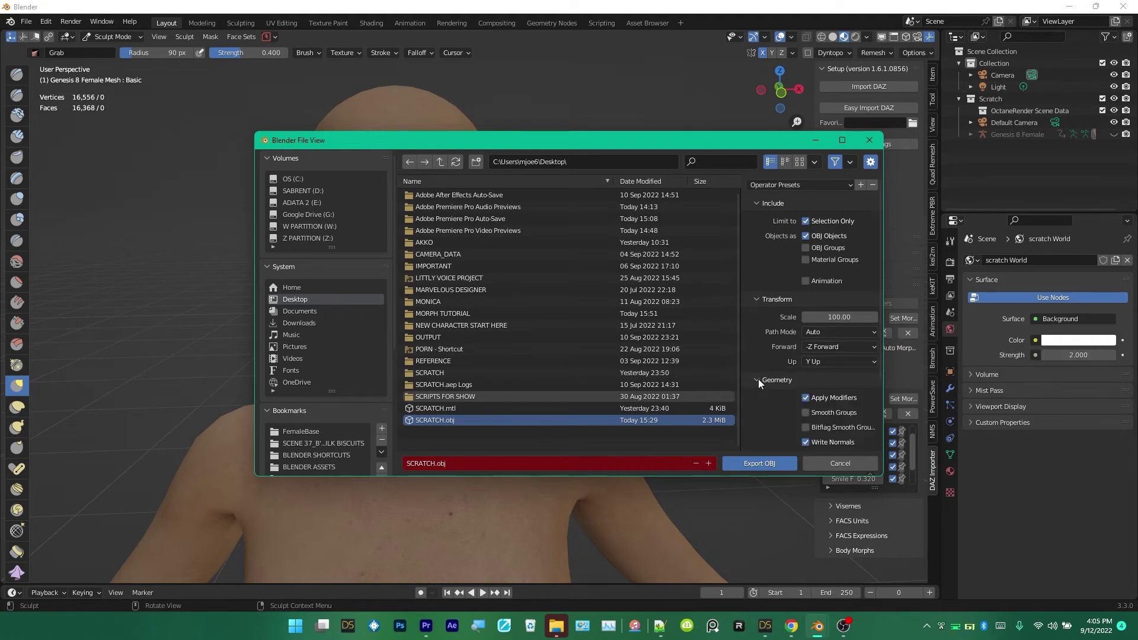
{"action": "scroll", "coordinate": [763, 388], "scroll_direction": "down", "scroll_amount": 3}
{"action": "scroll", "coordinate": [762, 389], "scroll_direction": "down", "scroll_amount": 1}
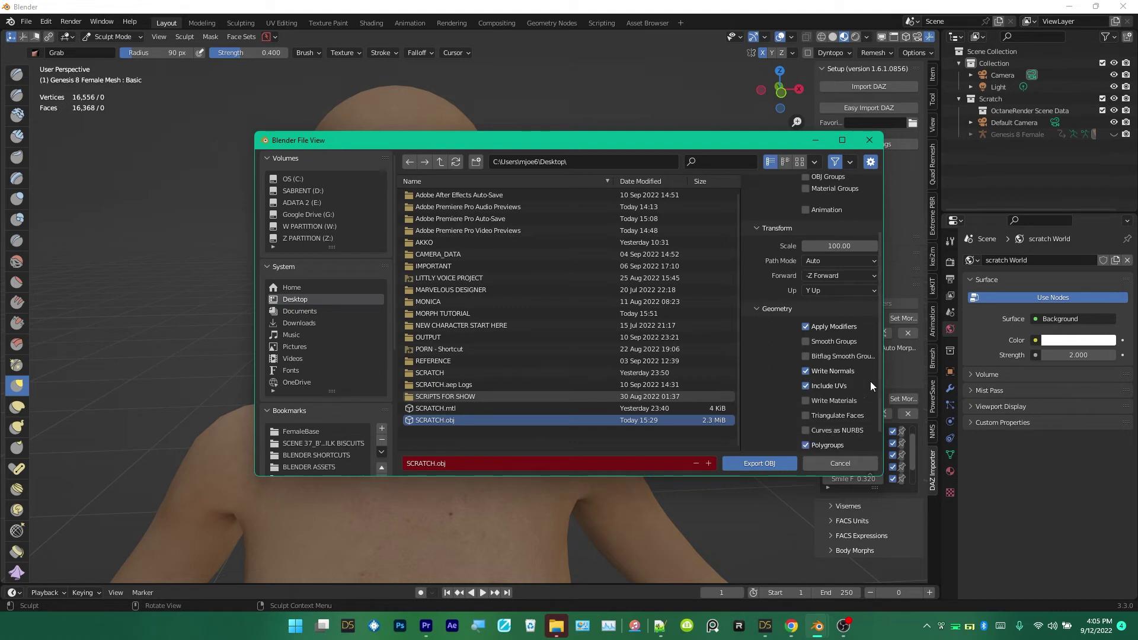
{"action": "scroll", "coordinate": [823, 380], "scroll_direction": "down", "scroll_amount": 1}
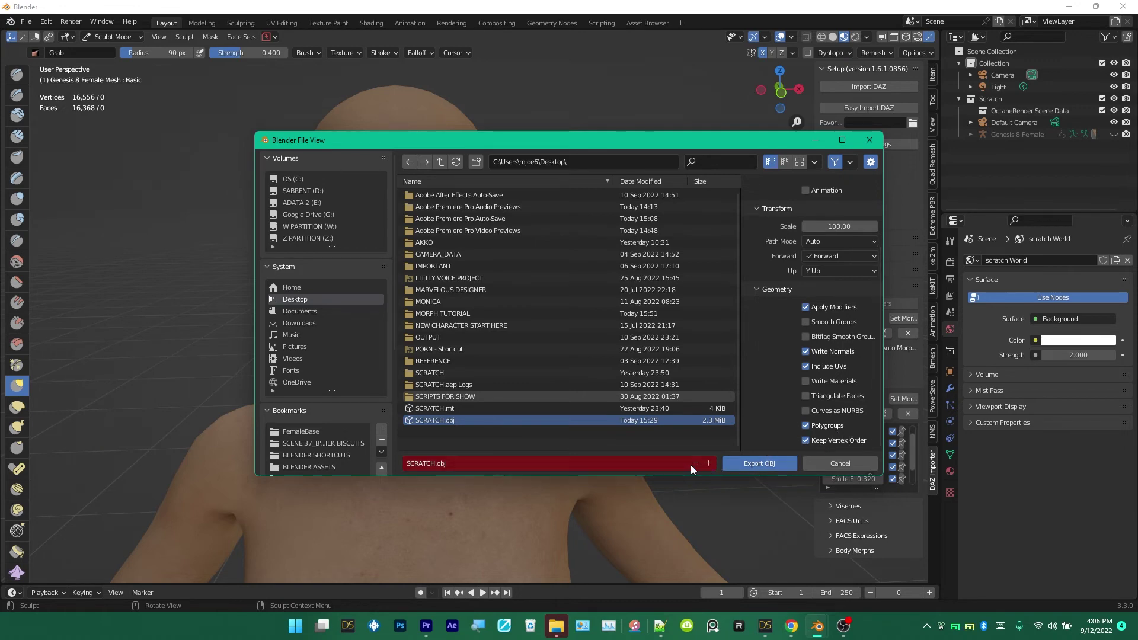
{"action": "left_click", "coordinate": [758, 464]}
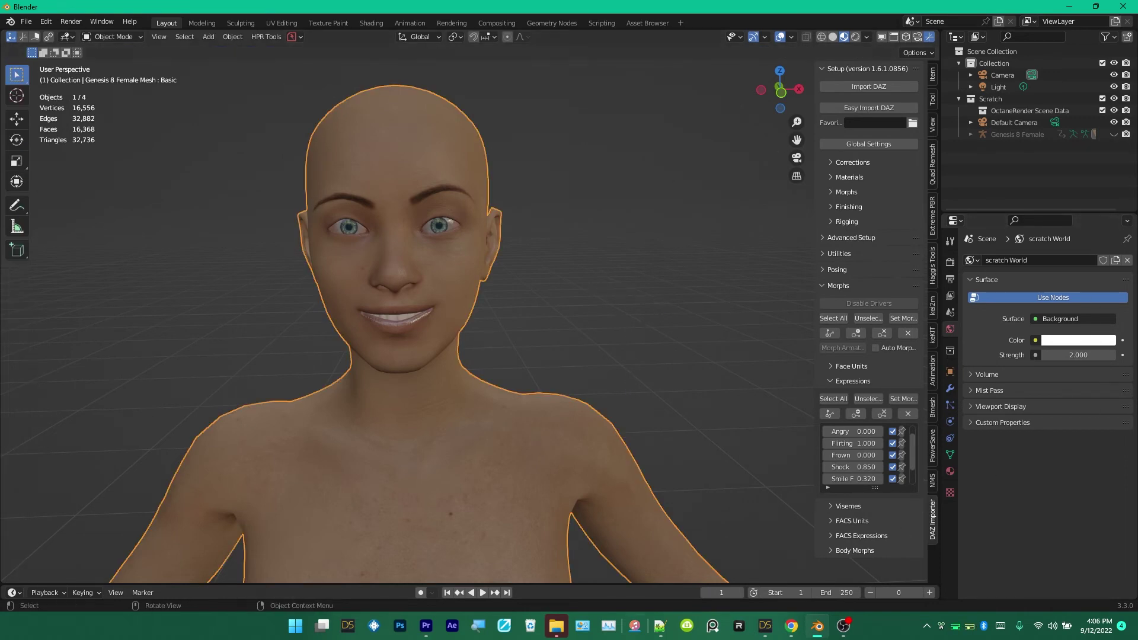
- In DAZ Studio, open Edit > Figure > Morph Loader Pro for the Genesis 8 Female
{"action": "left_click", "coordinate": [771, 632]}
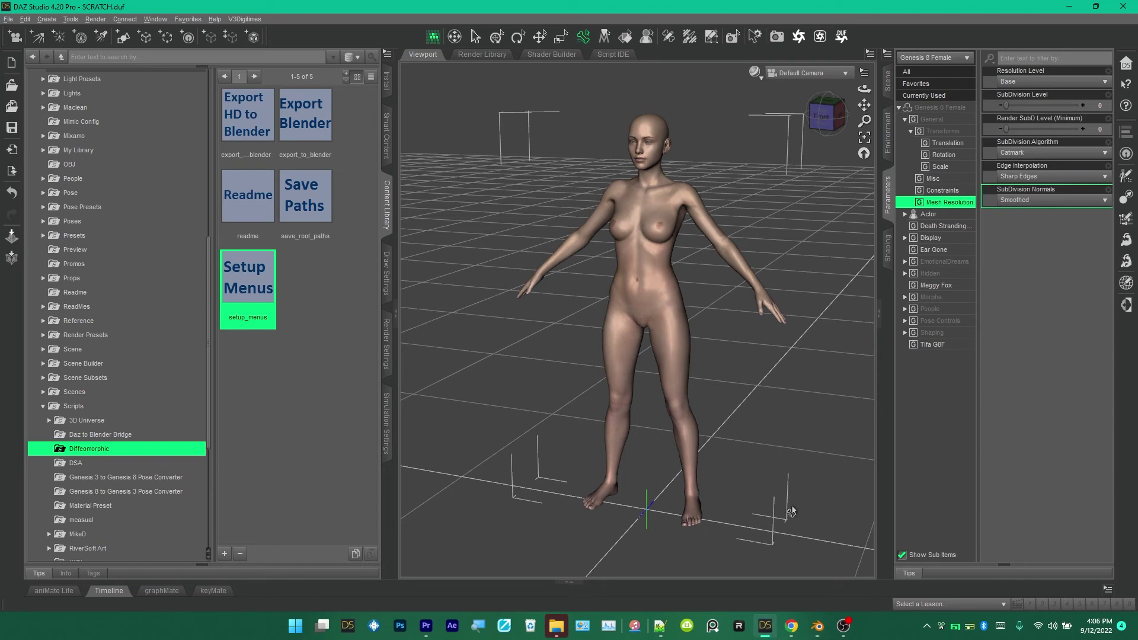
{"action": "left_click", "coordinate": [25, 19]}
{"action": "left_click", "coordinate": [25, 20]}
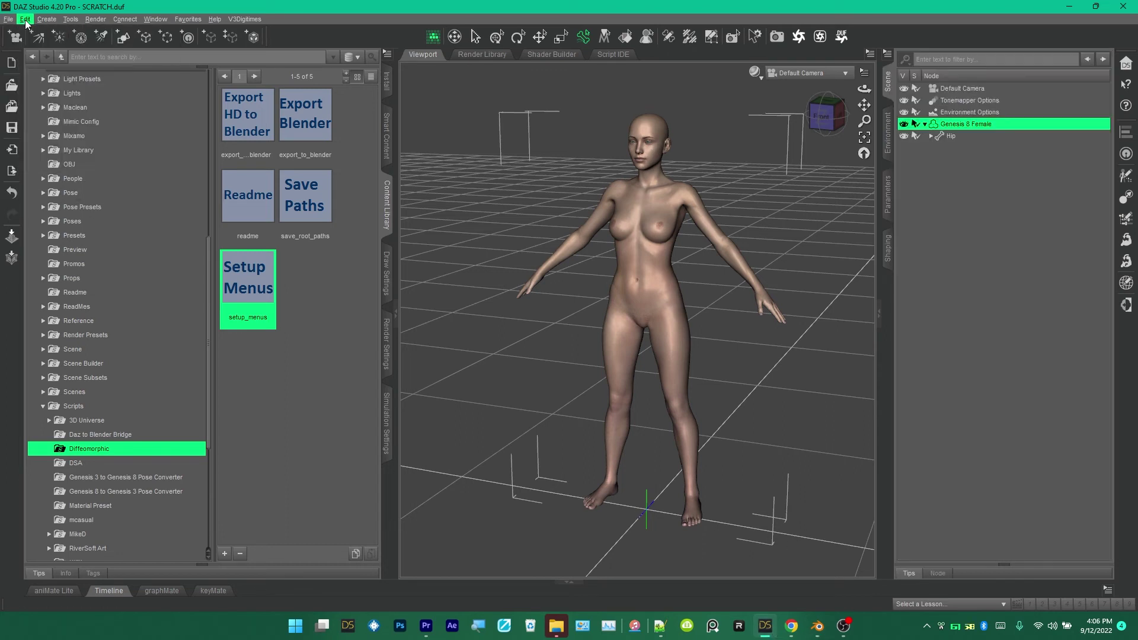
{"action": "left_click", "coordinate": [25, 21]}
{"action": "mouse_move", "coordinate": [98, 150]}
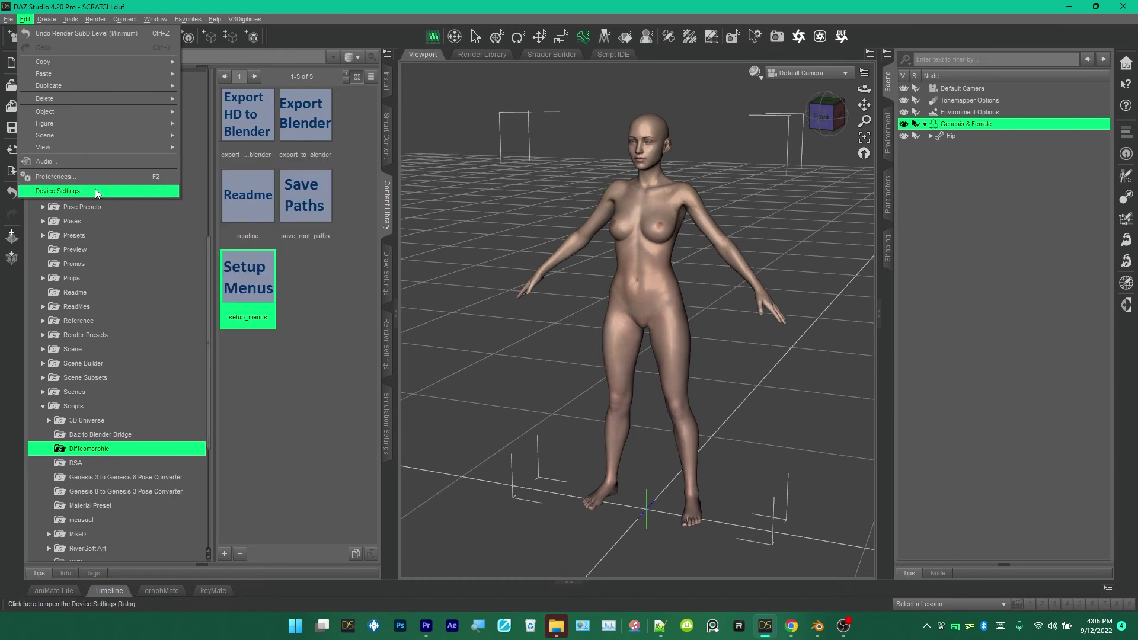
{"action": "mouse_move", "coordinate": [113, 112]}
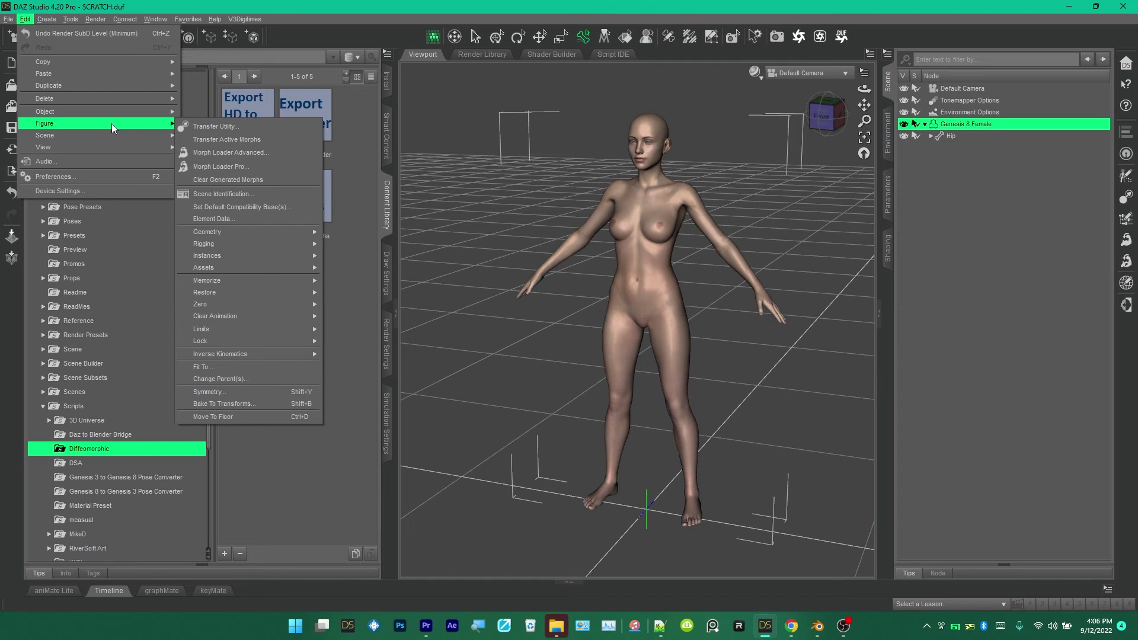
{"action": "left_click", "coordinate": [210, 166]}
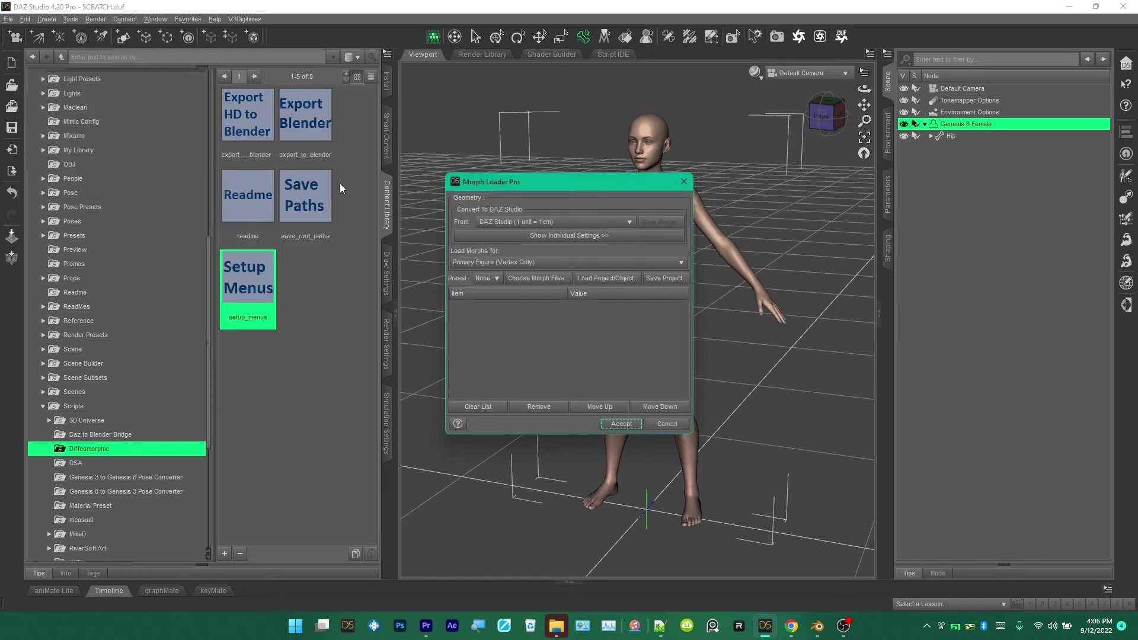
- Keep the DAZ Studio (1 unit = 1cm) scale and add Desktop\SCRATCH.obj to the morph list
{"action": "left_click", "coordinate": [508, 229]}
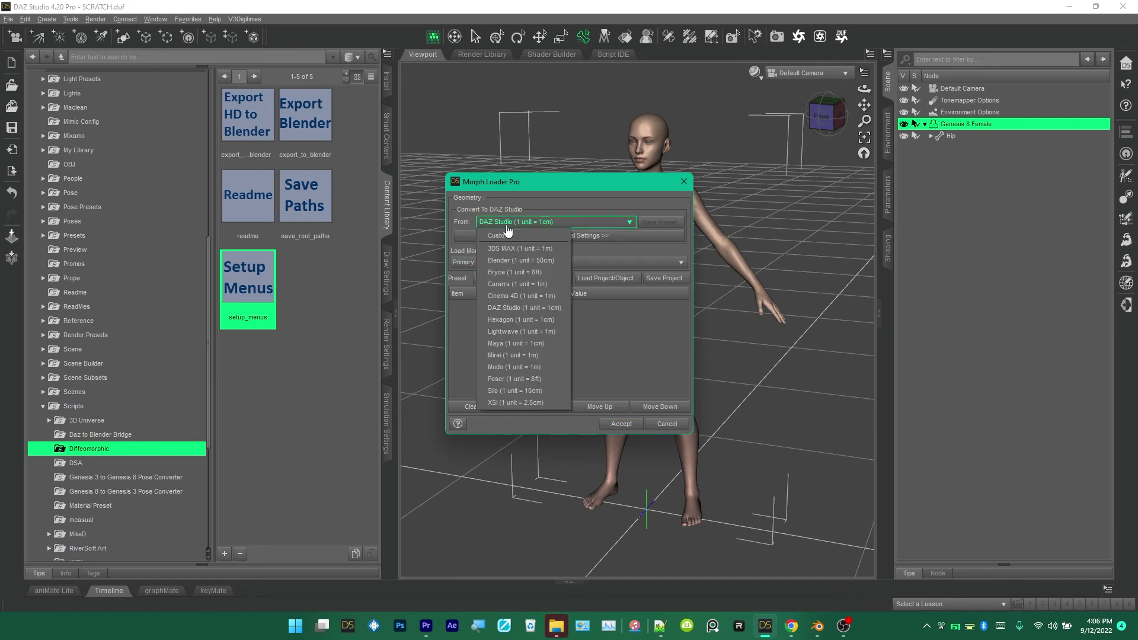
{"action": "left_click", "coordinate": [511, 309]}
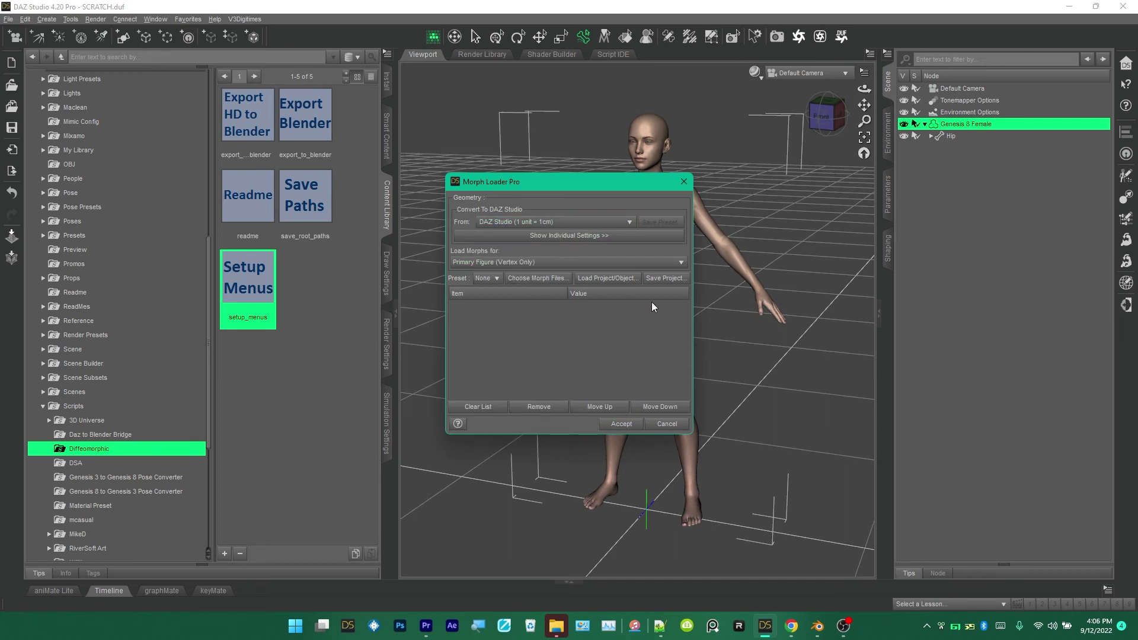
{"action": "left_click", "coordinate": [537, 278]}
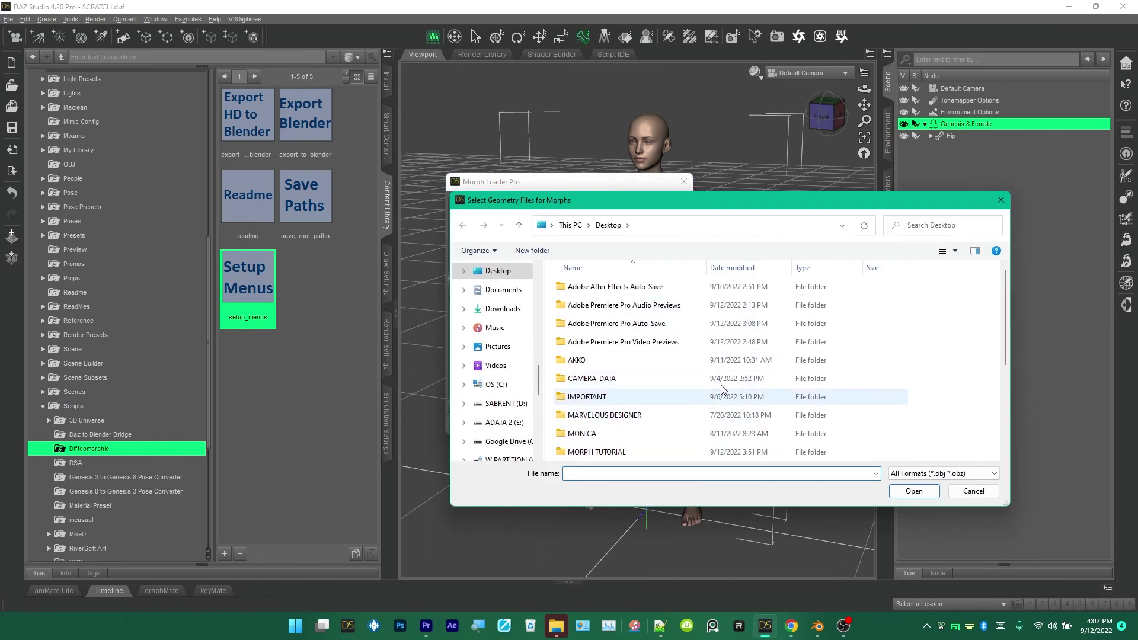
{"action": "scroll", "coordinate": [691, 424], "scroll_direction": "down", "scroll_amount": 3}
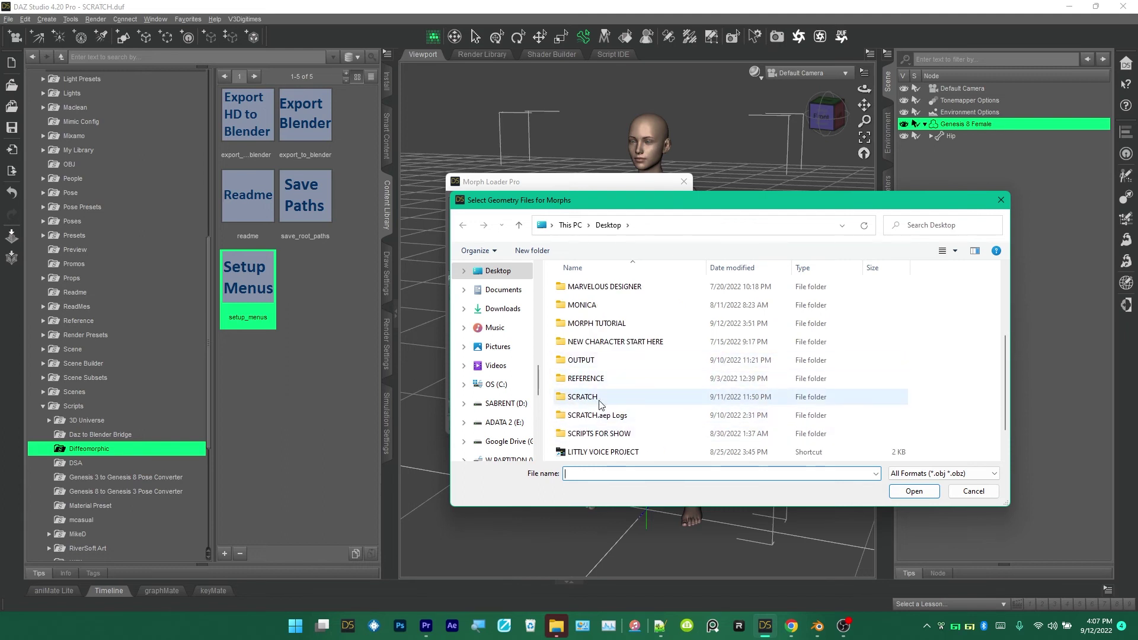
{"action": "scroll", "coordinate": [601, 406], "scroll_direction": "down", "scroll_amount": 1}
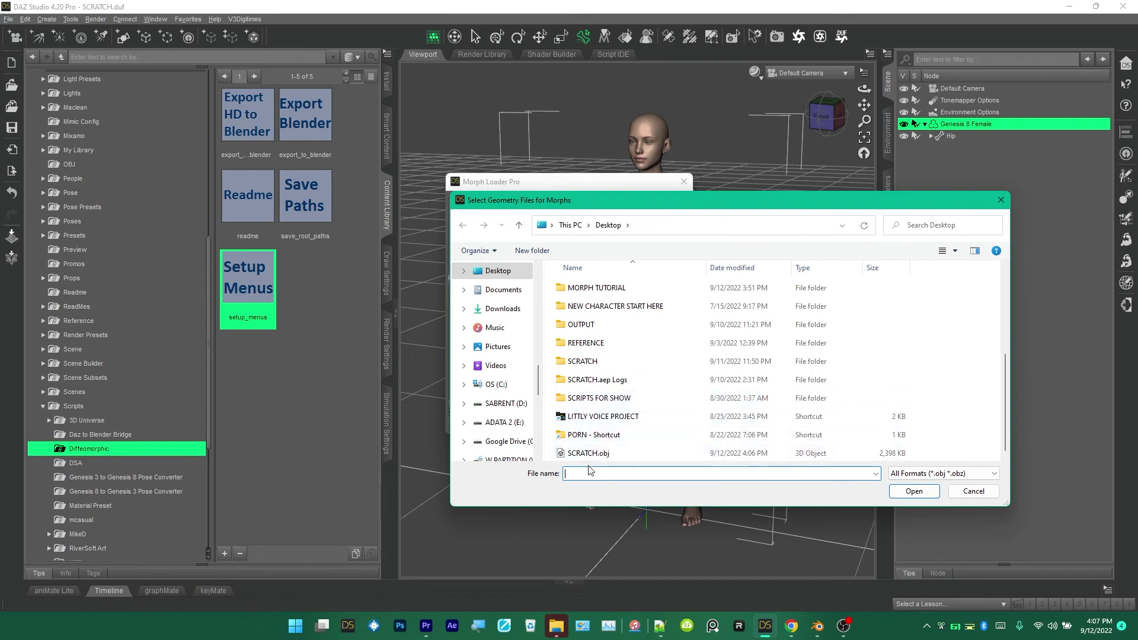
{"action": "left_click", "coordinate": [576, 457]}
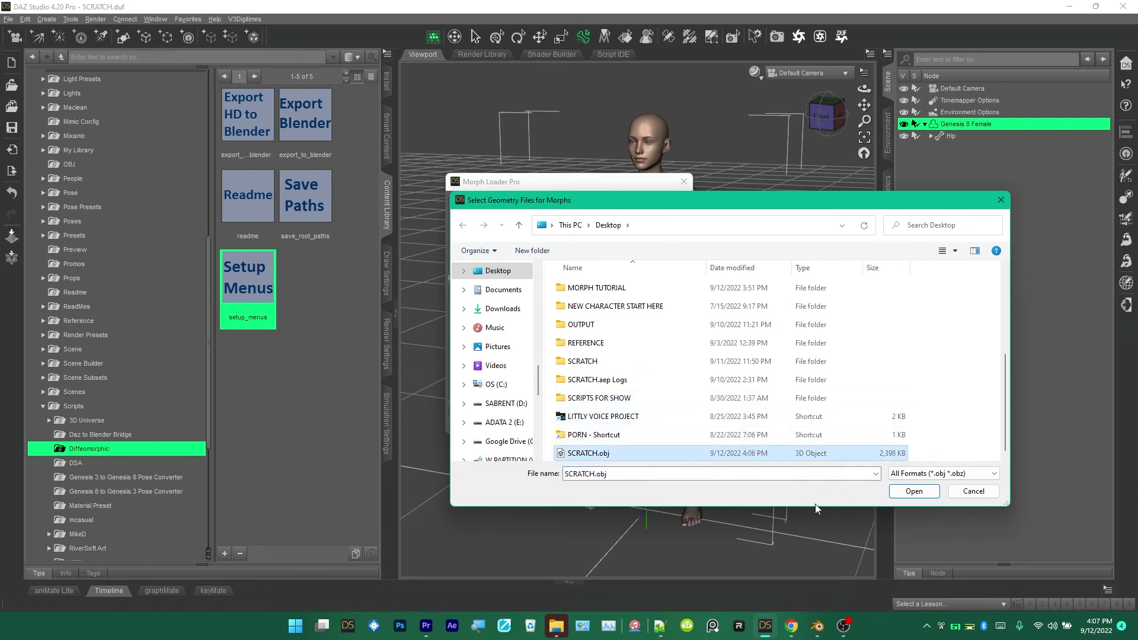
{"action": "left_click", "coordinate": [901, 493]}
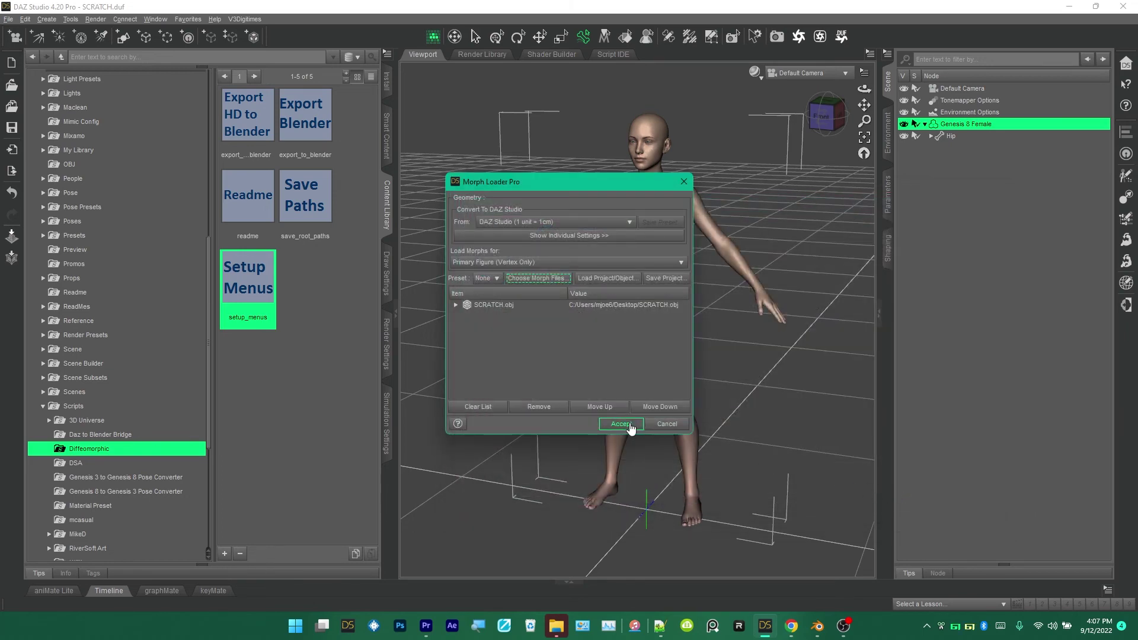
- Accept Morph Loader Pro to build the SCRATCH morph, dismiss the success log, and select Genesis 8 Female
{"action": "left_click", "coordinate": [630, 423]}
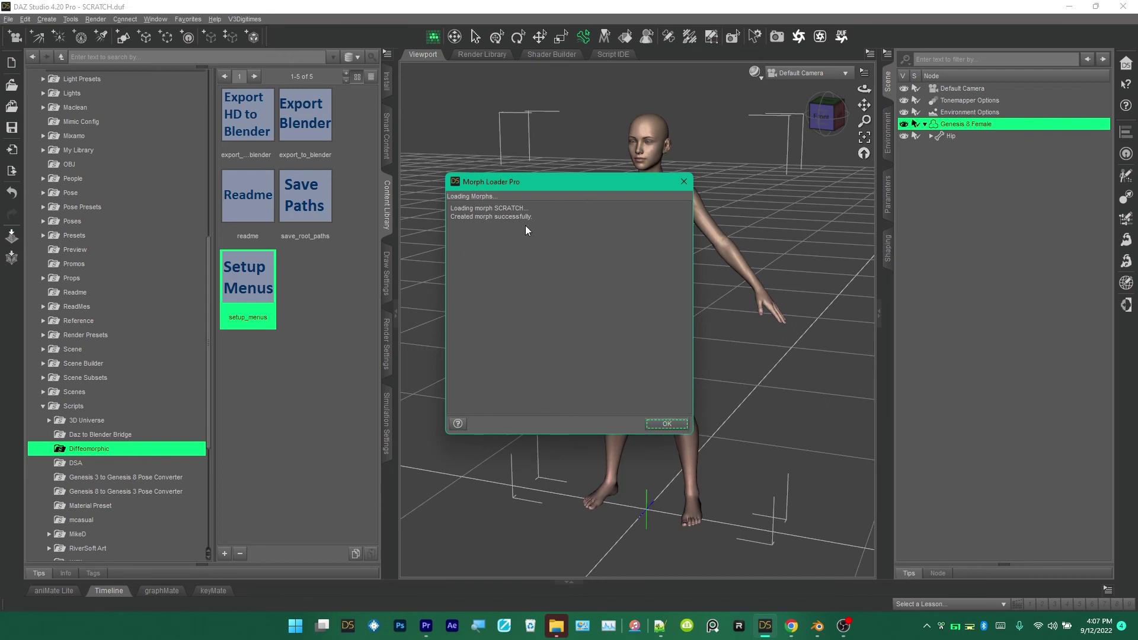
{"action": "left_click", "coordinate": [668, 424]}
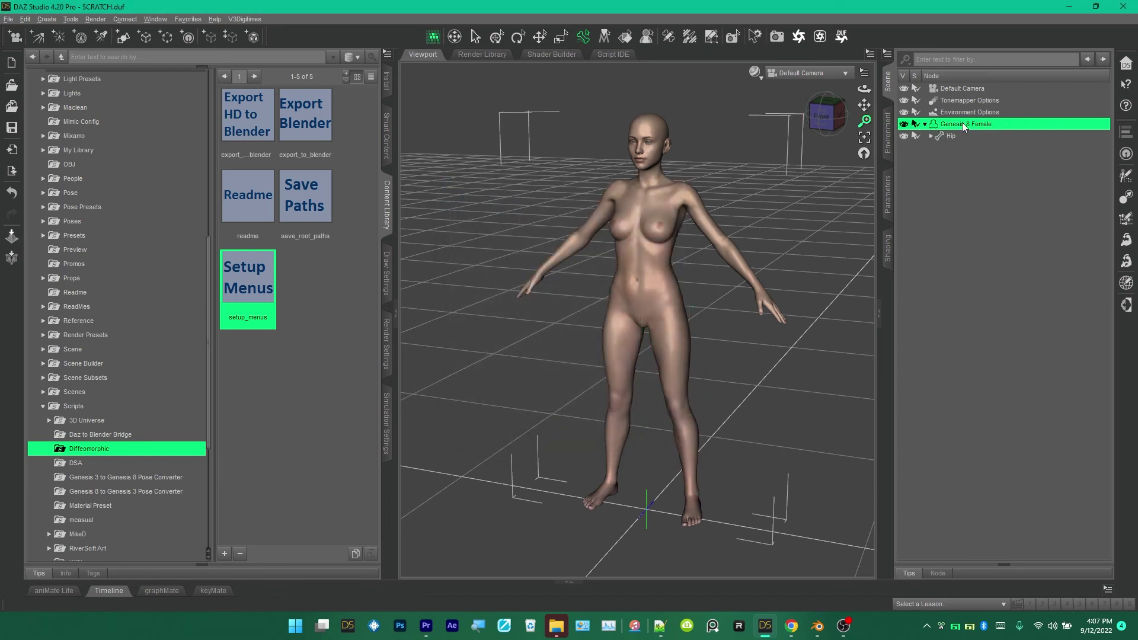
{"action": "double_click", "coordinate": [977, 125]}
- In Parameters under Morphs, drag the SCRATCH slider up to 61.3%
{"action": "left_click", "coordinate": [888, 195]}
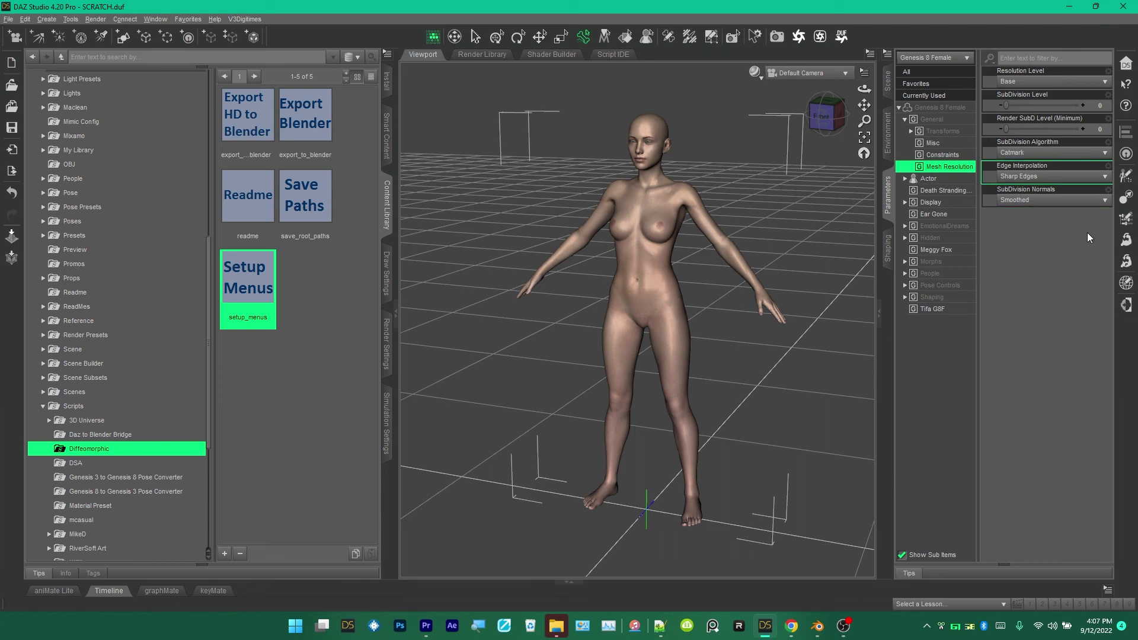
{"action": "left_click", "coordinate": [947, 262]}
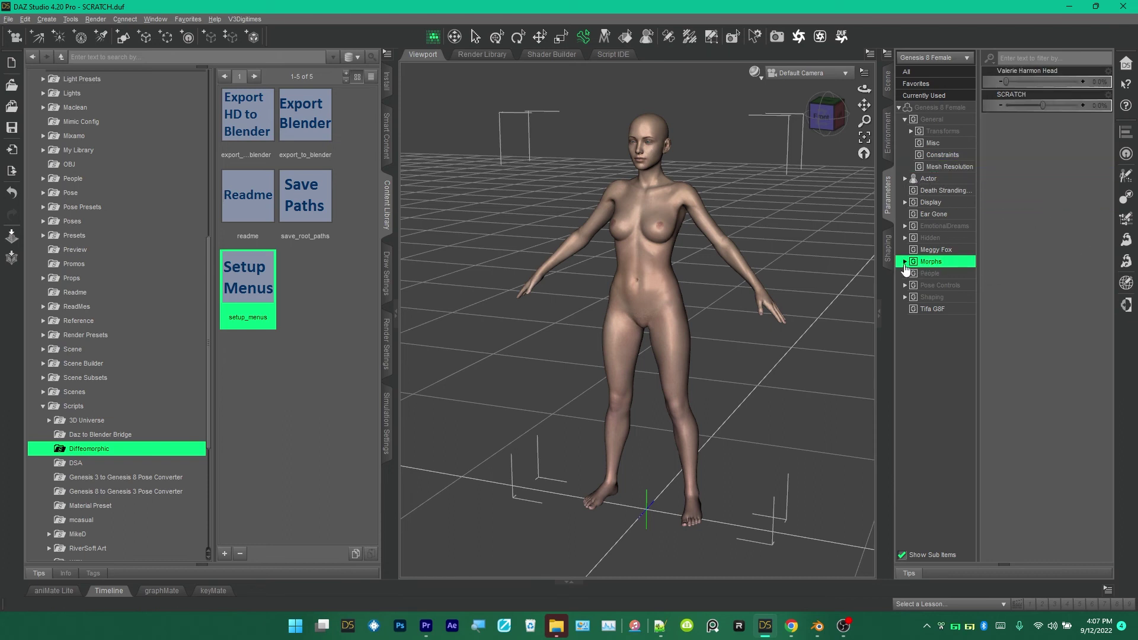
{"action": "left_click", "coordinate": [905, 263]}
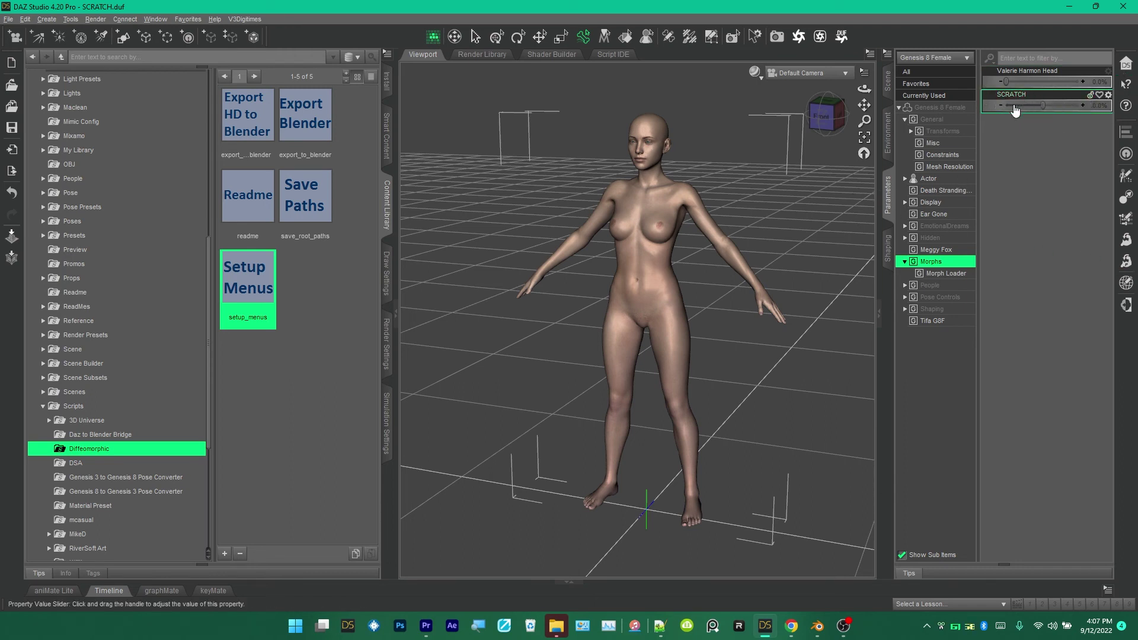
{"action": "left_click_drag", "start_coordinate": [1043, 106], "coordinate": [1058, 123]}
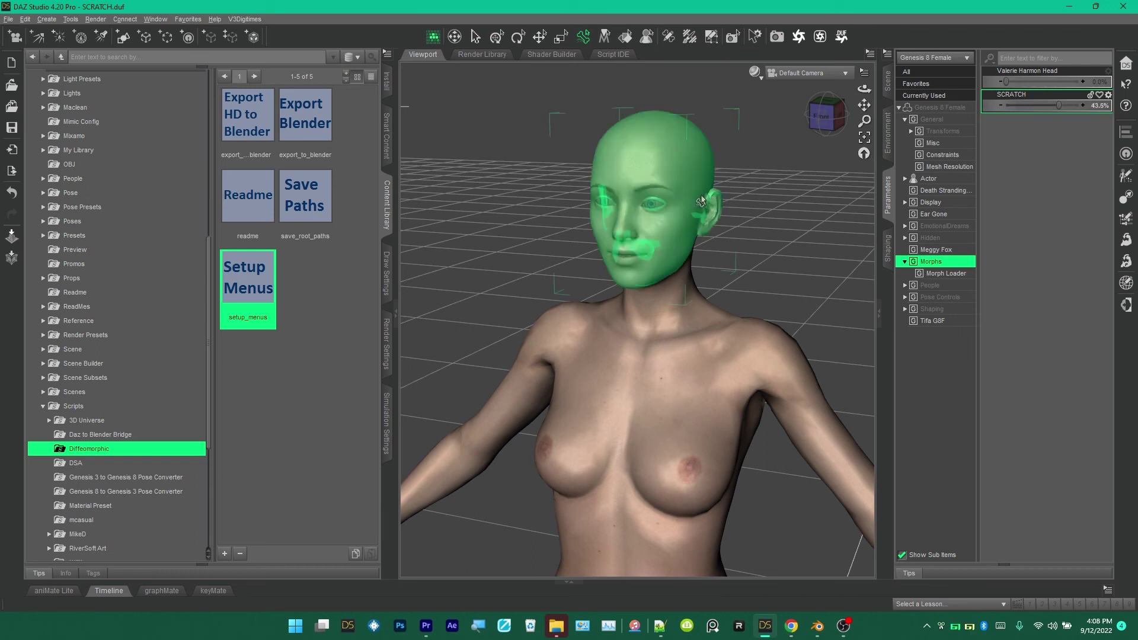
{"action": "scroll", "coordinate": [757, 193], "scroll_direction": "down", "scroll_amount": 2}
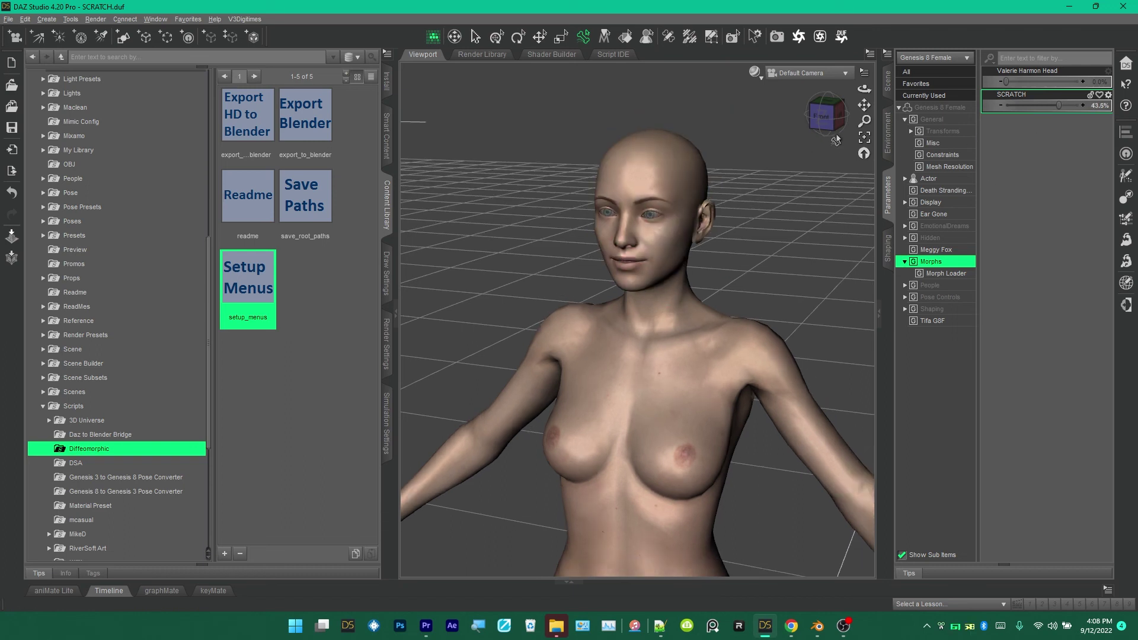
{"action": "left_click_drag", "start_coordinate": [822, 126], "coordinate": [827, 120]}
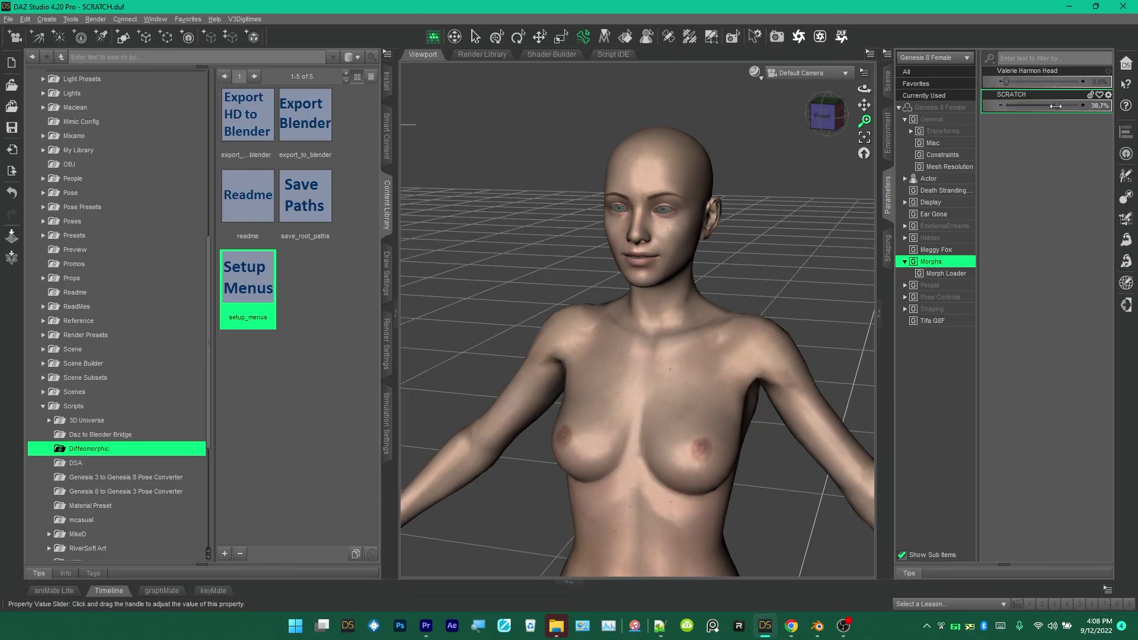
{"action": "mouse_move", "coordinate": [1056, 105]}
{"action": "left_mouse_down"}
{"action": "mouse_move", "coordinate": [1082, 105]}
{"action": "mouse_move", "coordinate": [1070, 110]}
{"action": "left_mouse_up"}
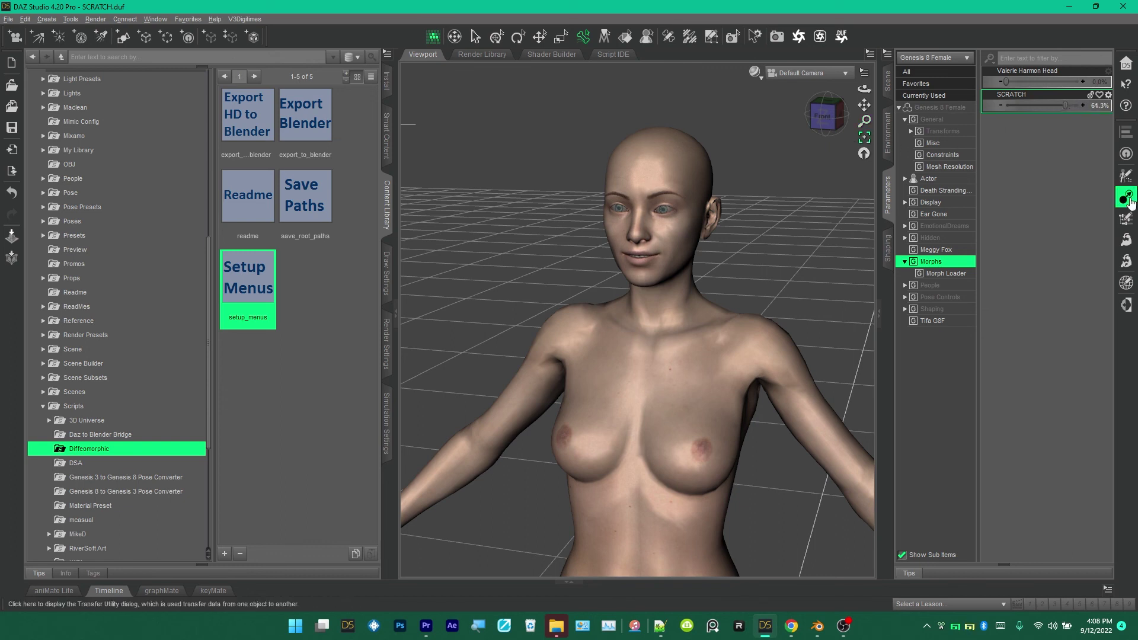
- Set the viewport DrawStyle to NVIDIA Iray and pan and orbit to frame the face
{"action": "left_click", "coordinate": [757, 73]}
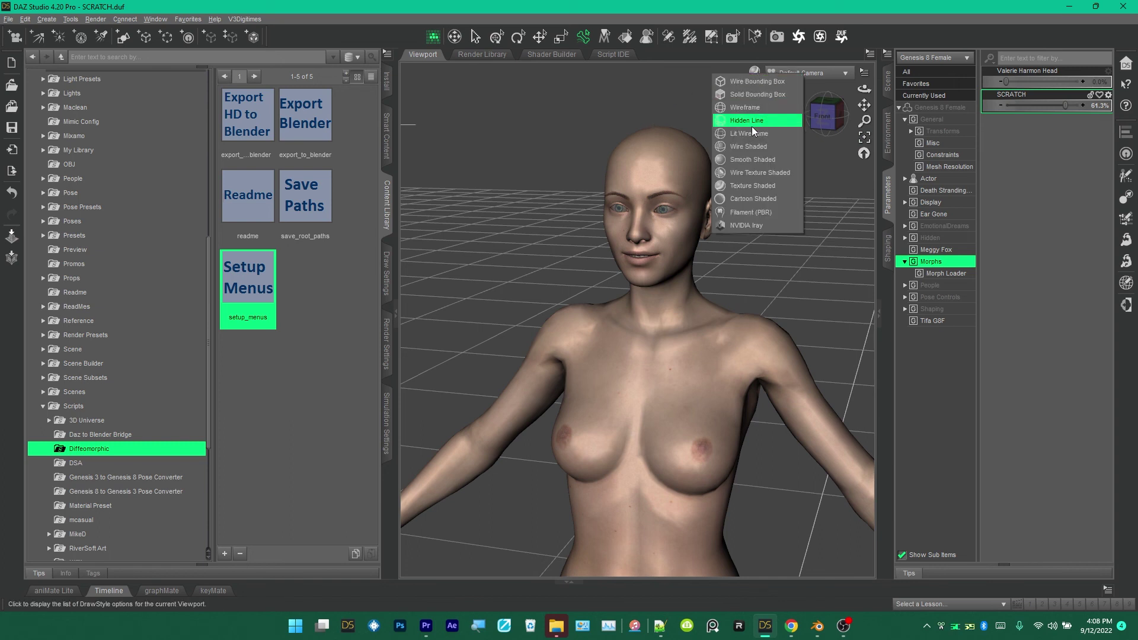
{"action": "left_click", "coordinate": [750, 221]}
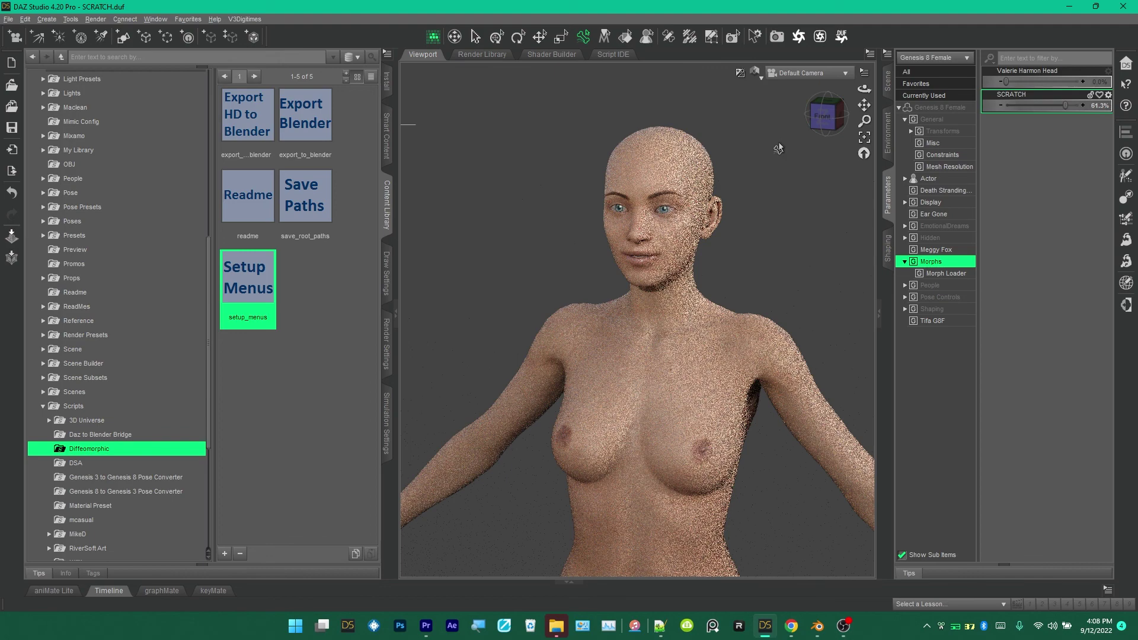
{"action": "scroll", "coordinate": [771, 149], "scroll_direction": "up", "scroll_amount": 2}
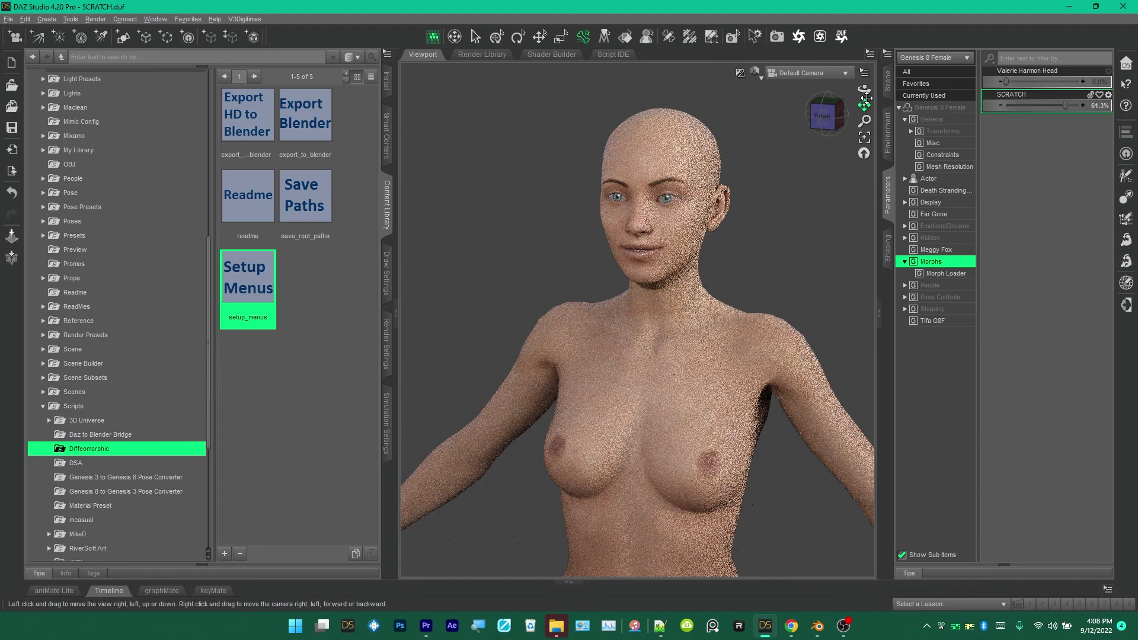
{"action": "left_click_drag", "start_coordinate": [866, 98], "coordinate": [866, 119]}
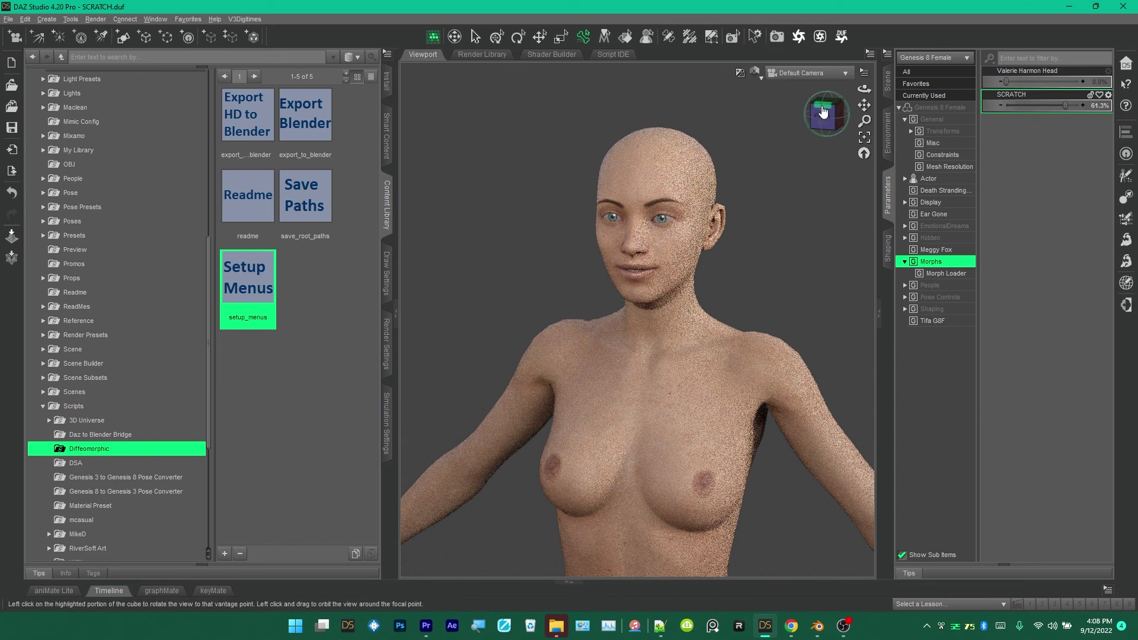
{"action": "mouse_move", "coordinate": [824, 111]}
{"action": "left_mouse_down"}
{"action": "mouse_move", "coordinate": [830, 127]}
{"action": "mouse_move", "coordinate": [816, 127]}
{"action": "left_mouse_up"}
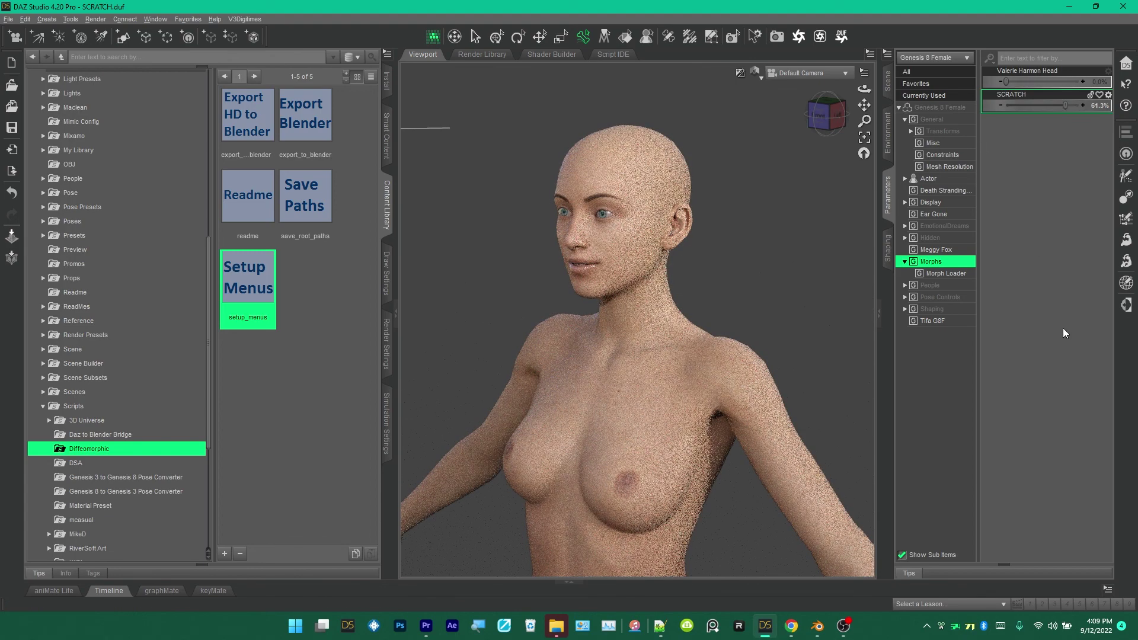
{"action": "left_click_drag", "start_coordinate": [812, 105], "coordinate": [821, 119]}
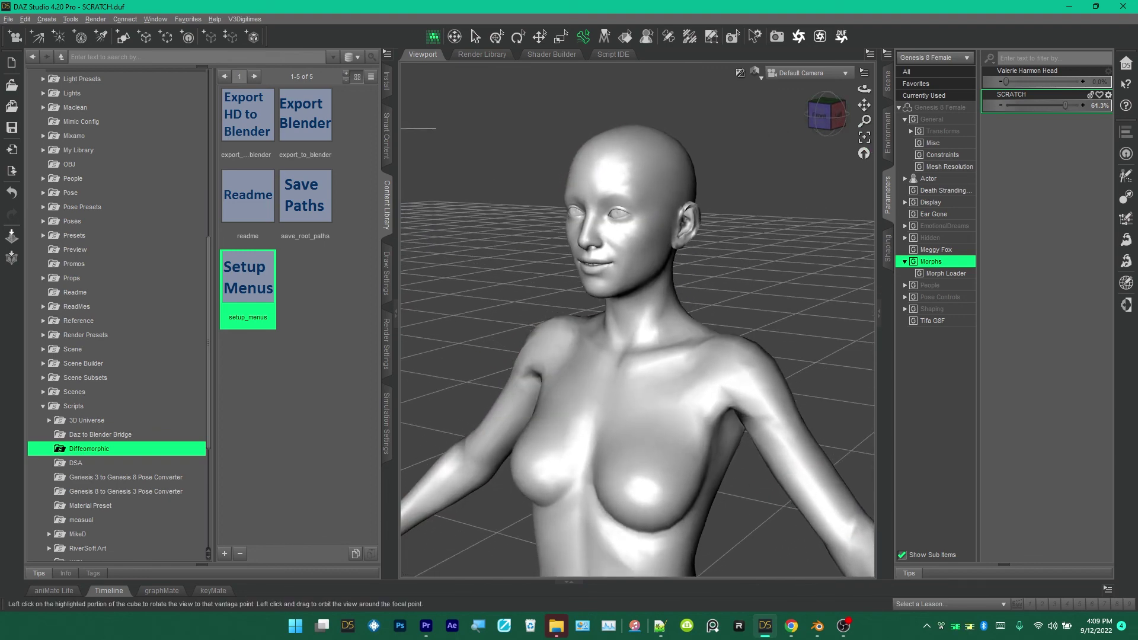